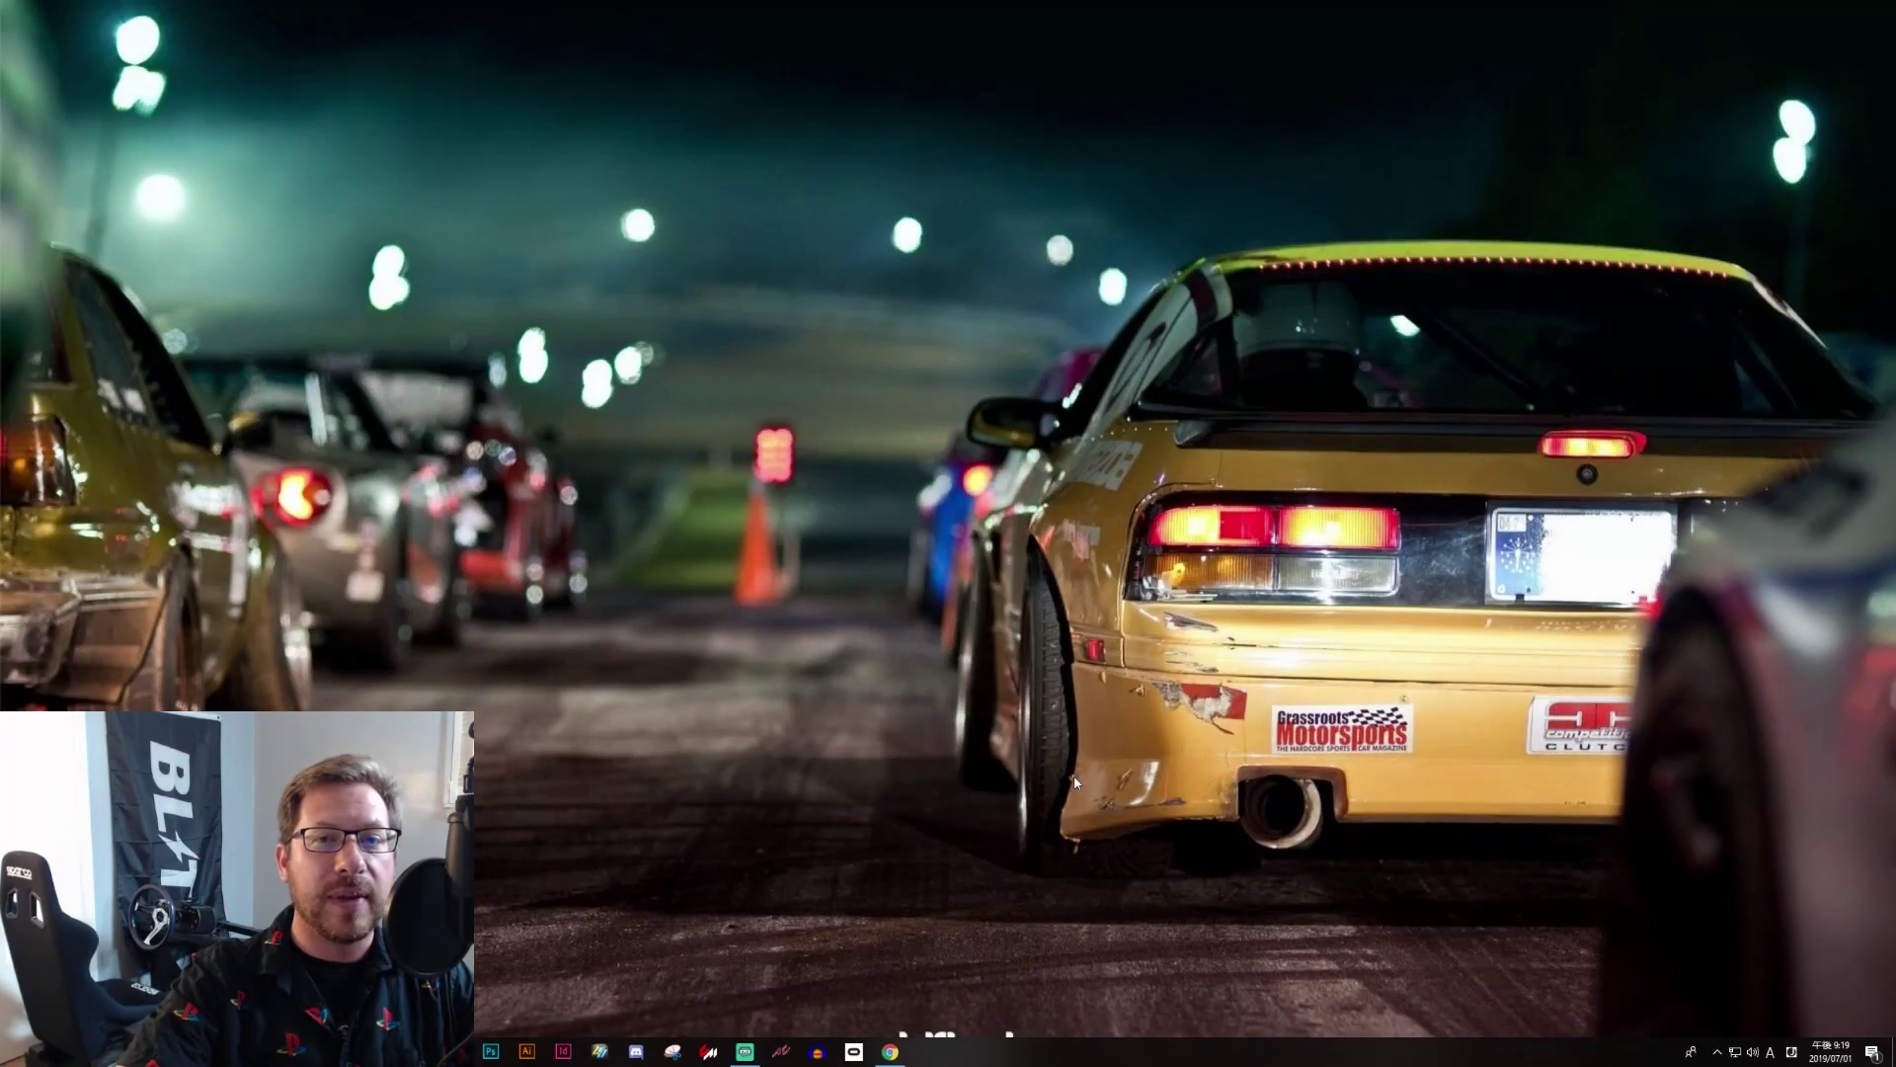
Step: Bring Chrome back and go from the AC Drifting Pro site to Assetto Corsa Club's latest cars
click(890, 1052)
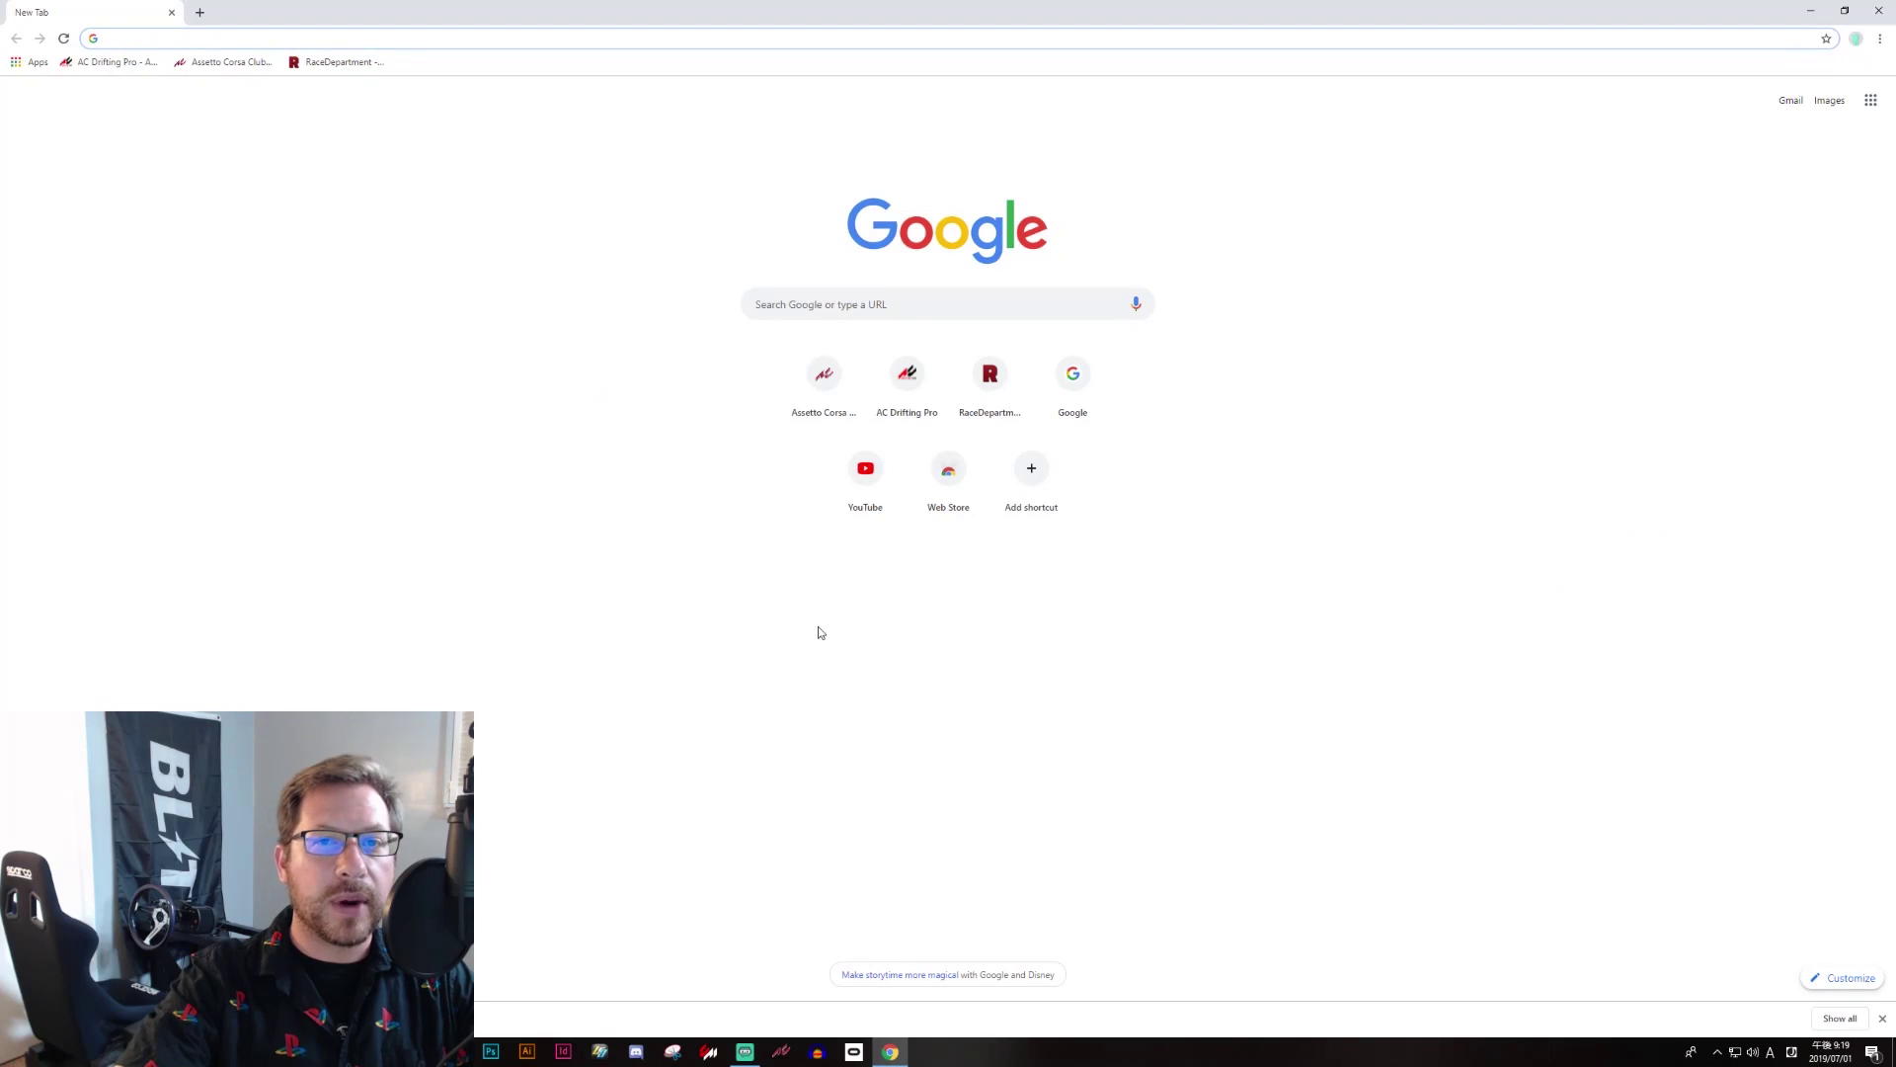
click(90, 66)
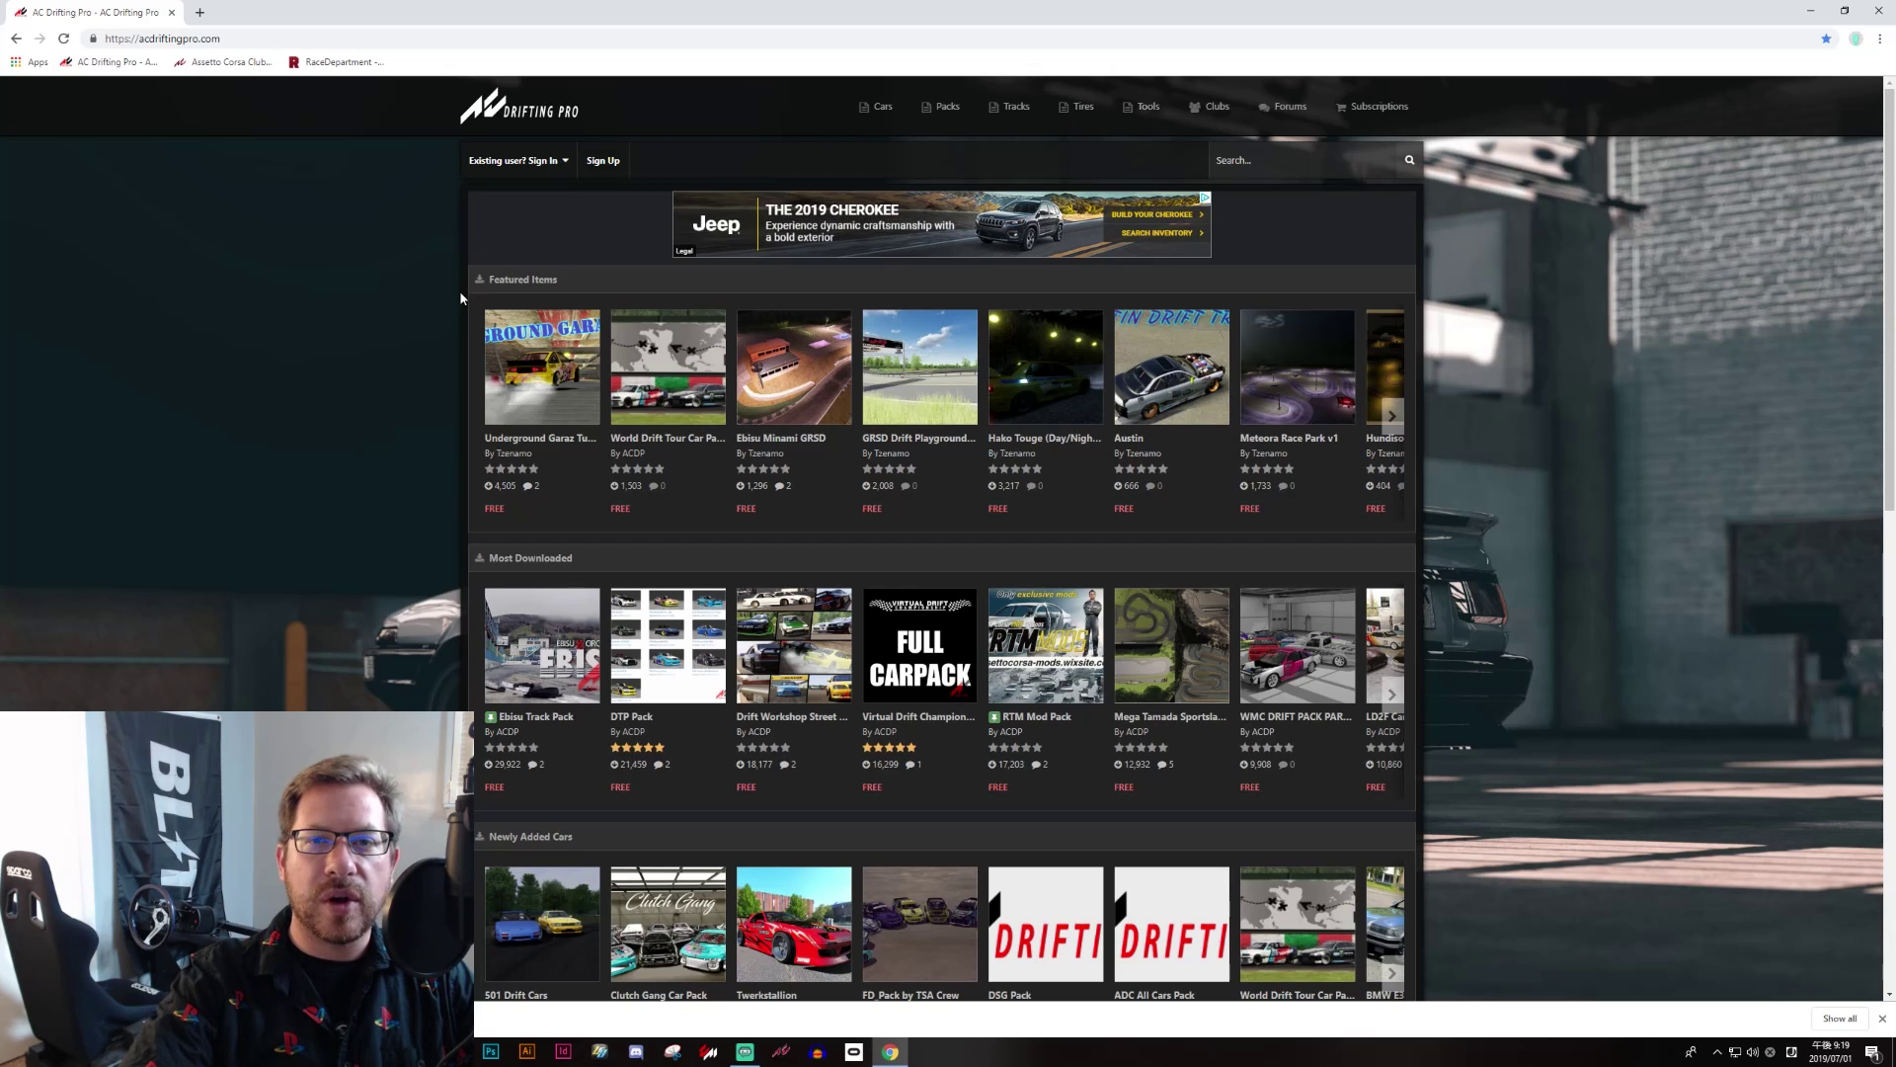
click(219, 61)
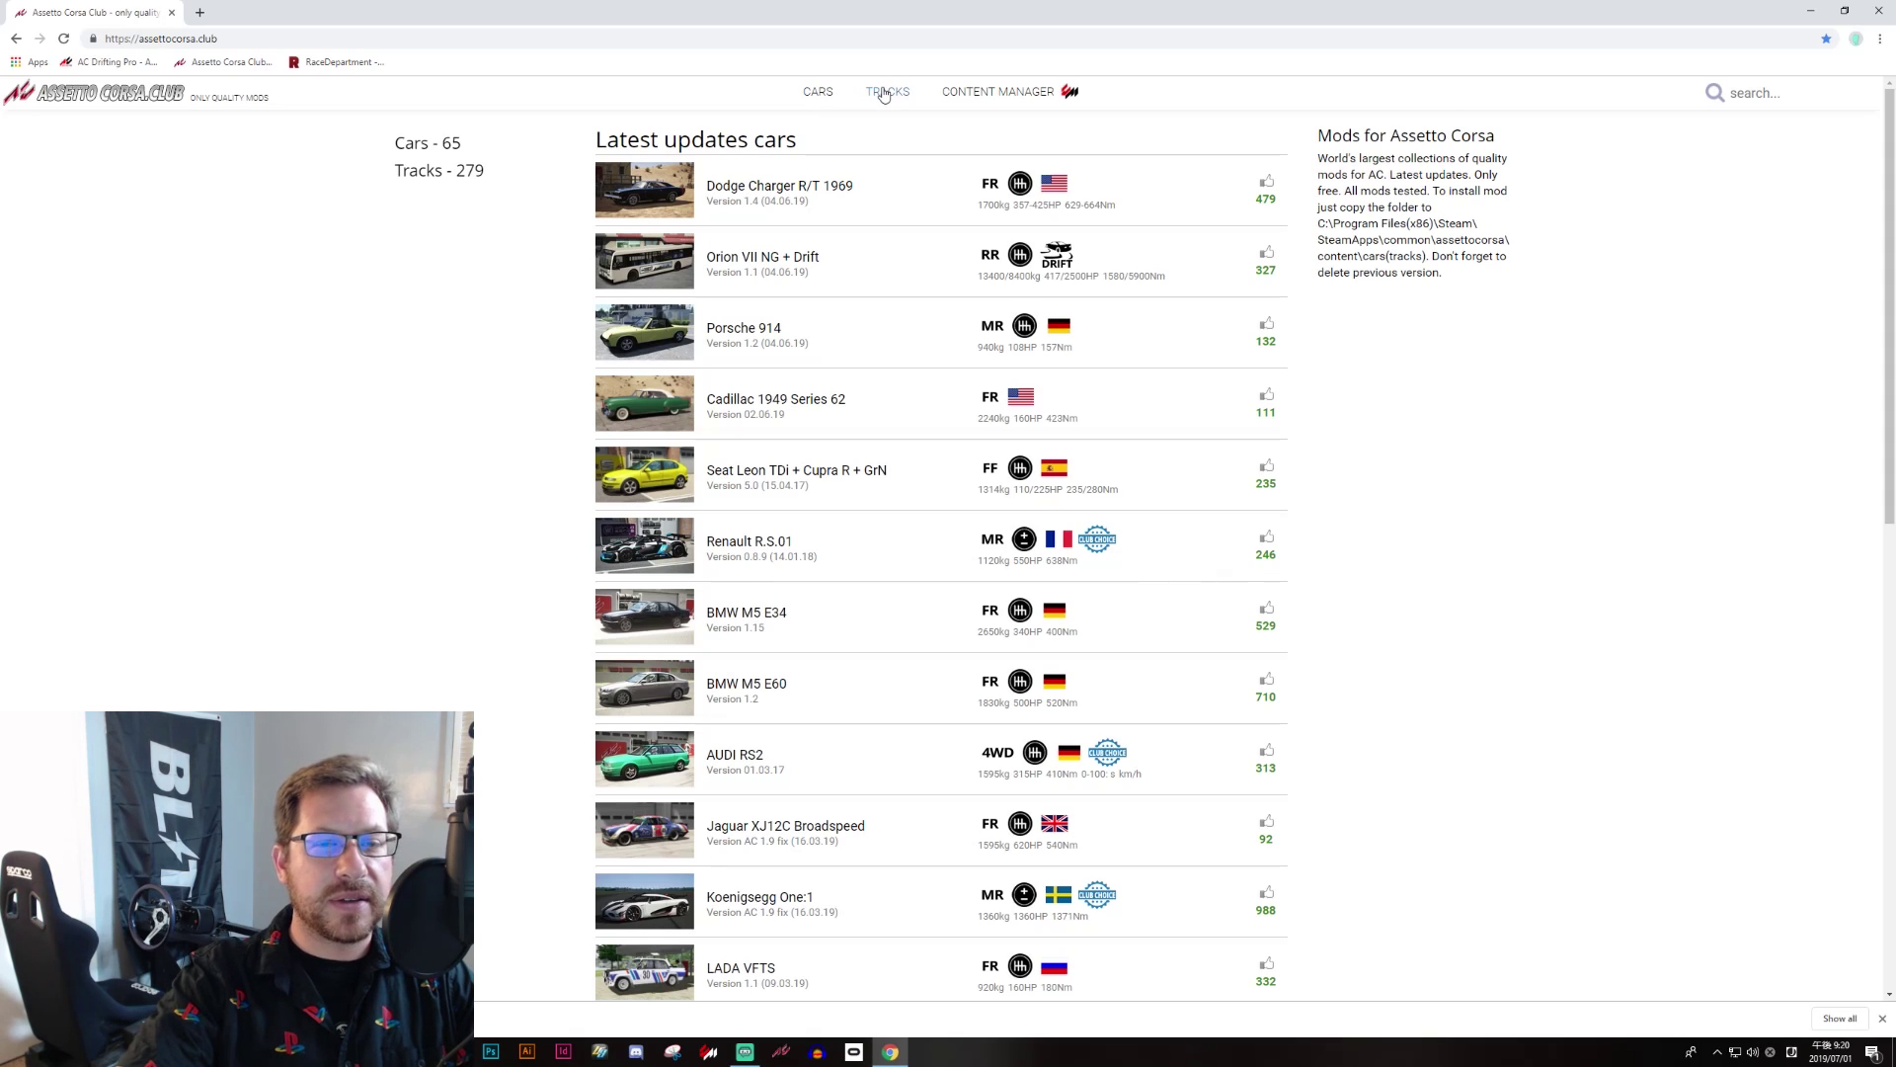
Step: View Assetto Corsa Club's Content Manager page, then go to the RaceDepartment homepage
click(1008, 93)
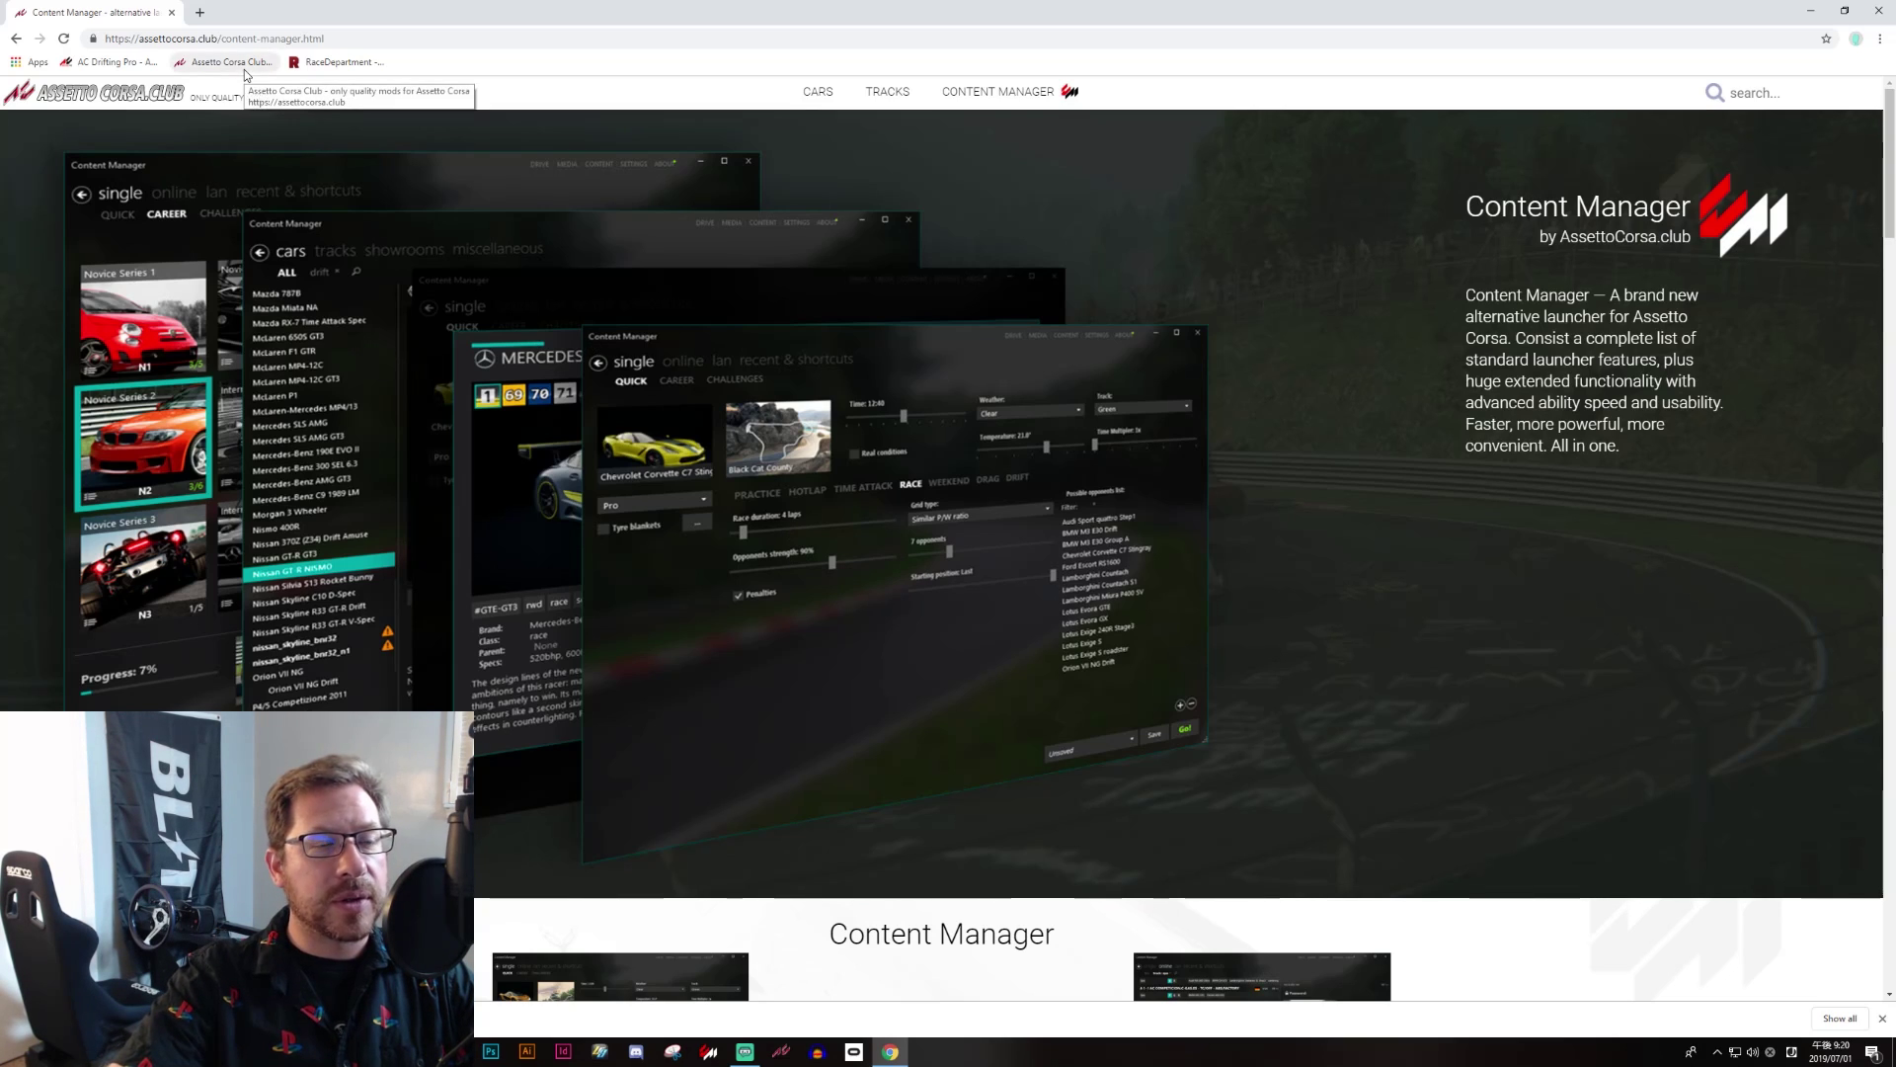
click(334, 61)
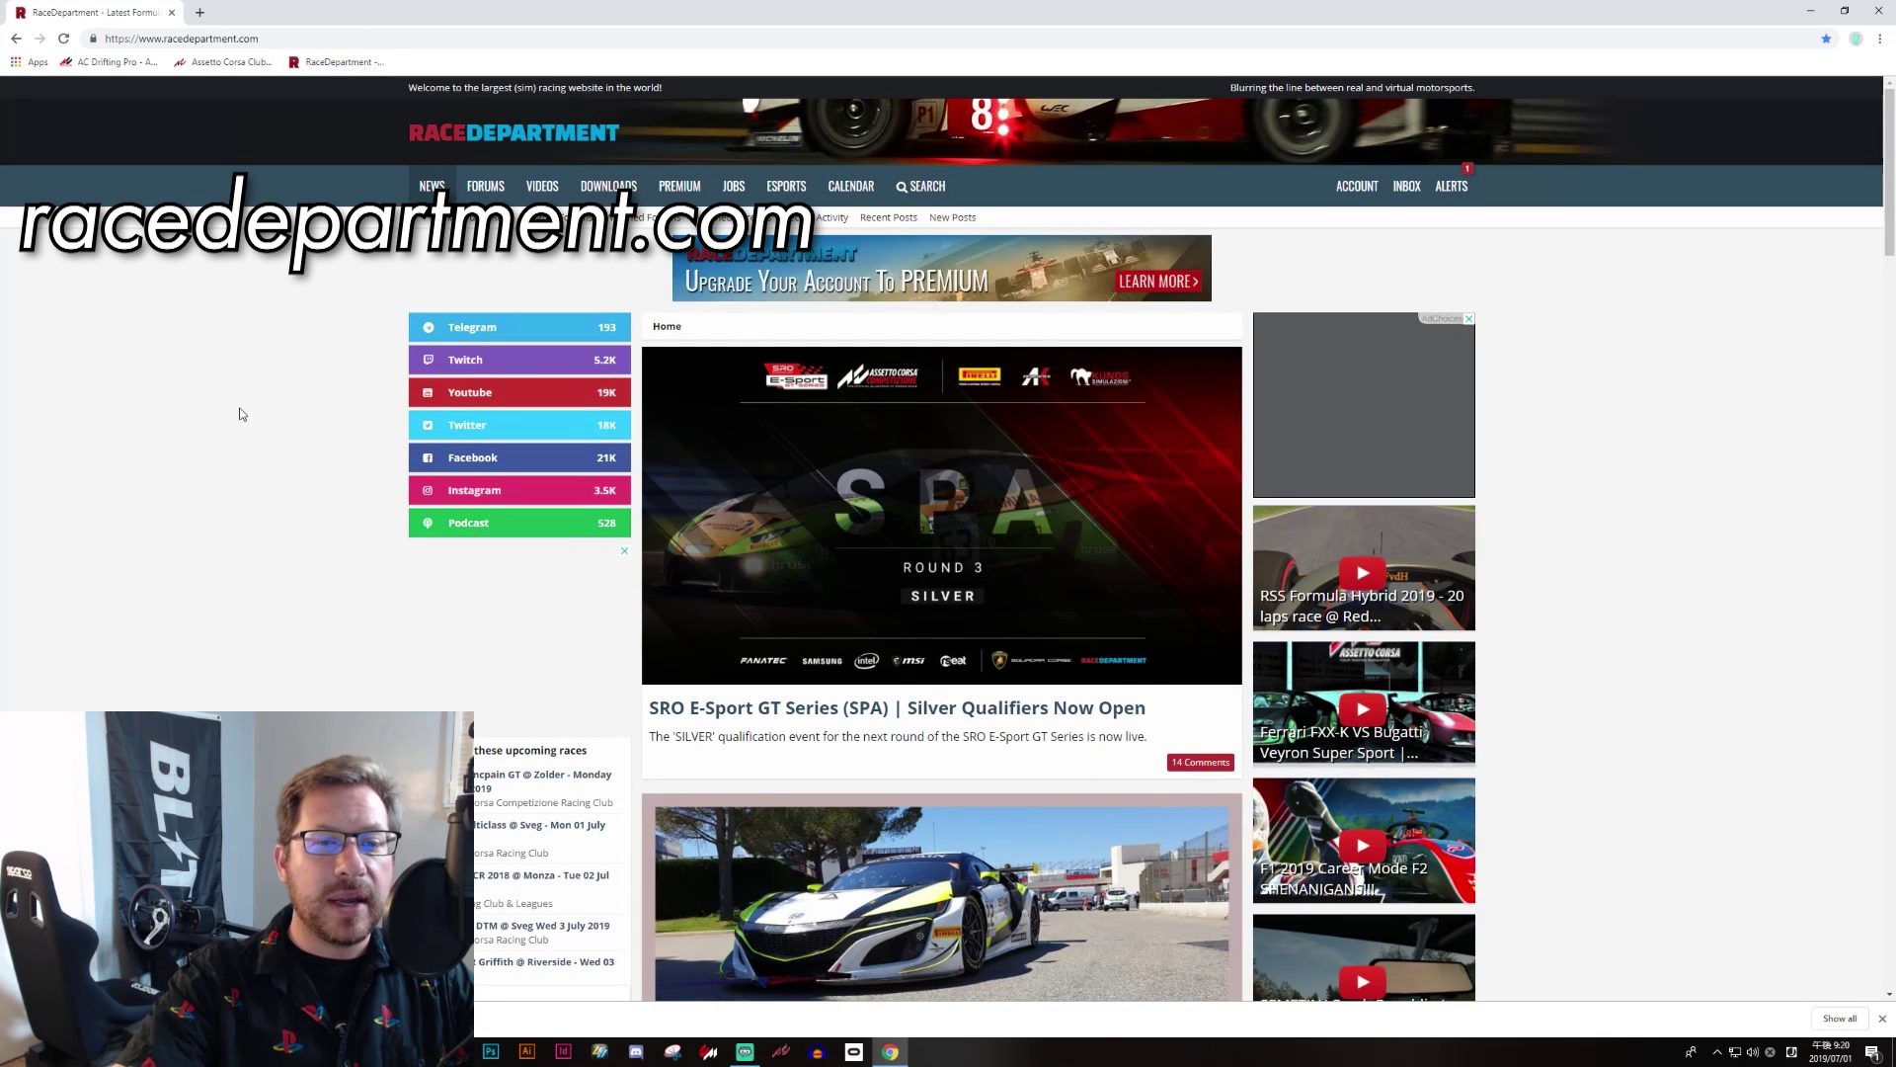
Step: Browse the RaceDepartment homepage, then return to Assetto Corsa Club's latest-cars list
scroll(239, 414, down, 3)
scroll(239, 414, down, 5)
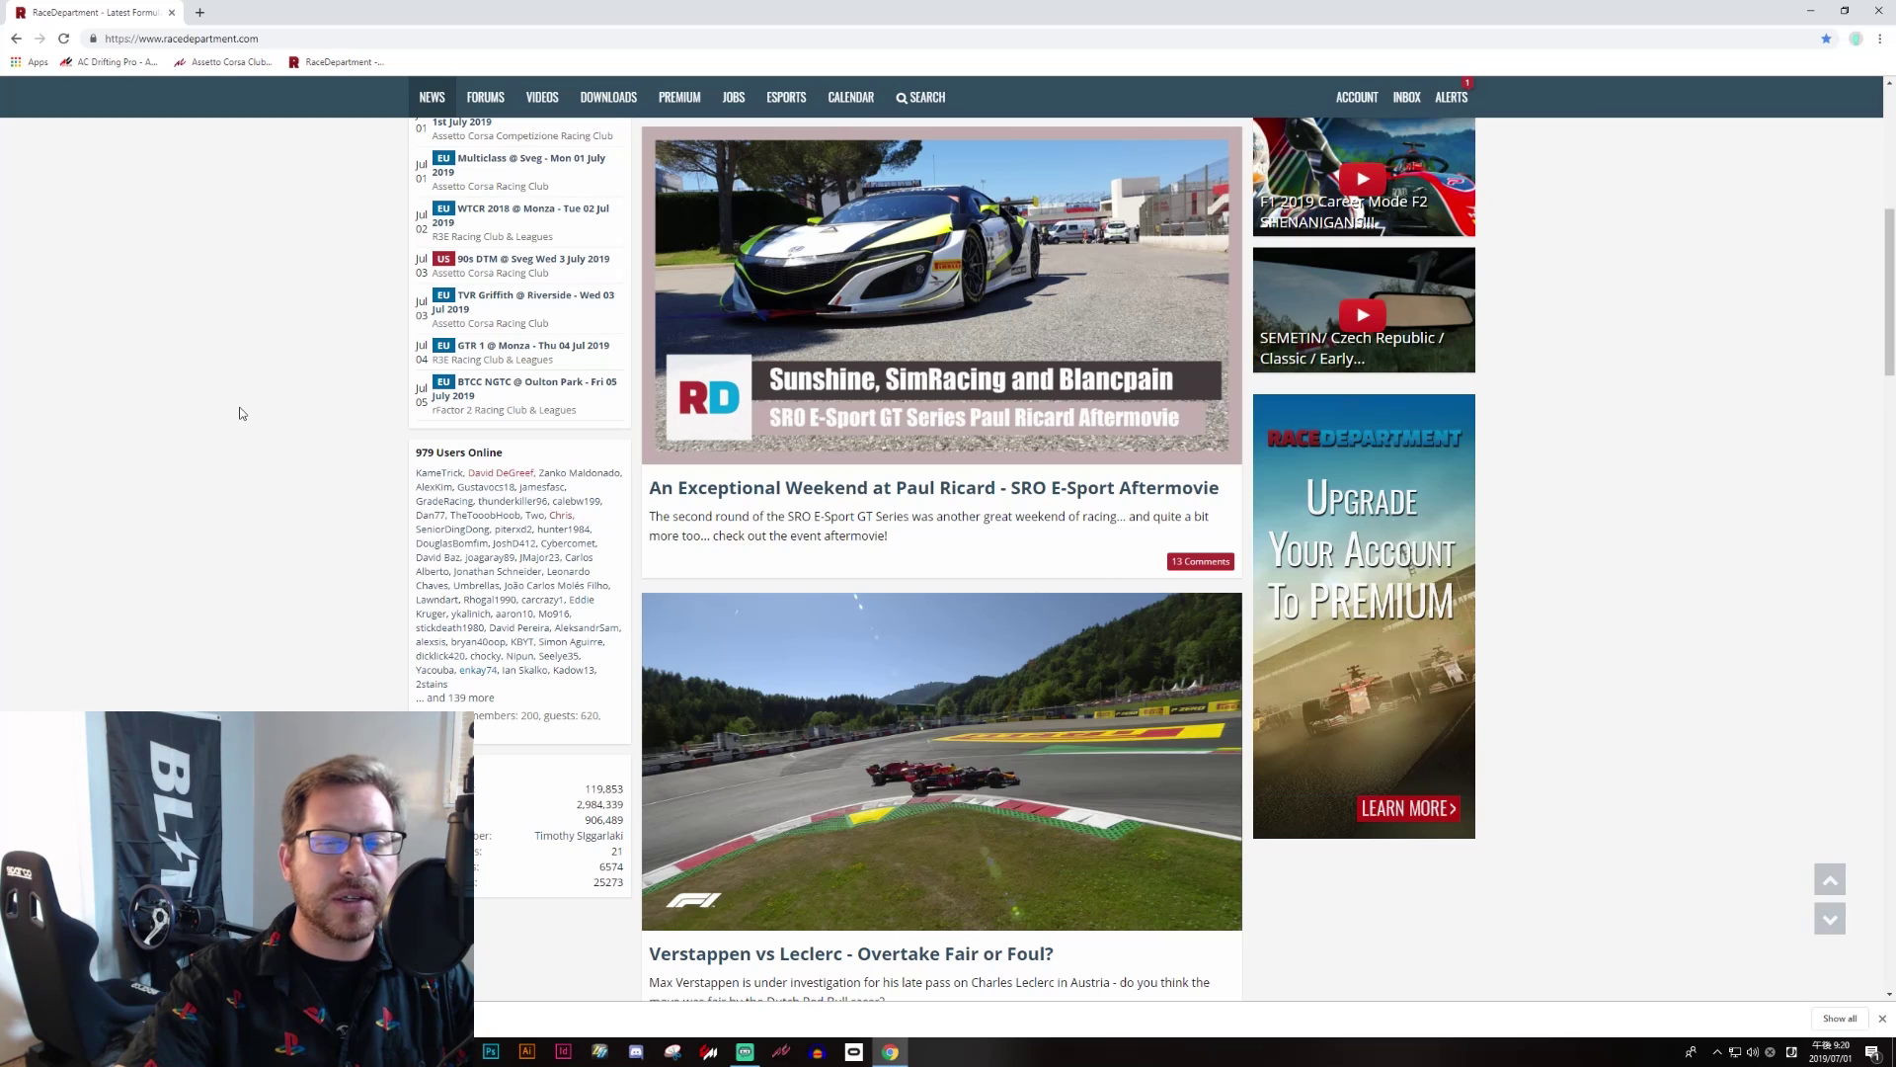
scroll(239, 414, up, 6)
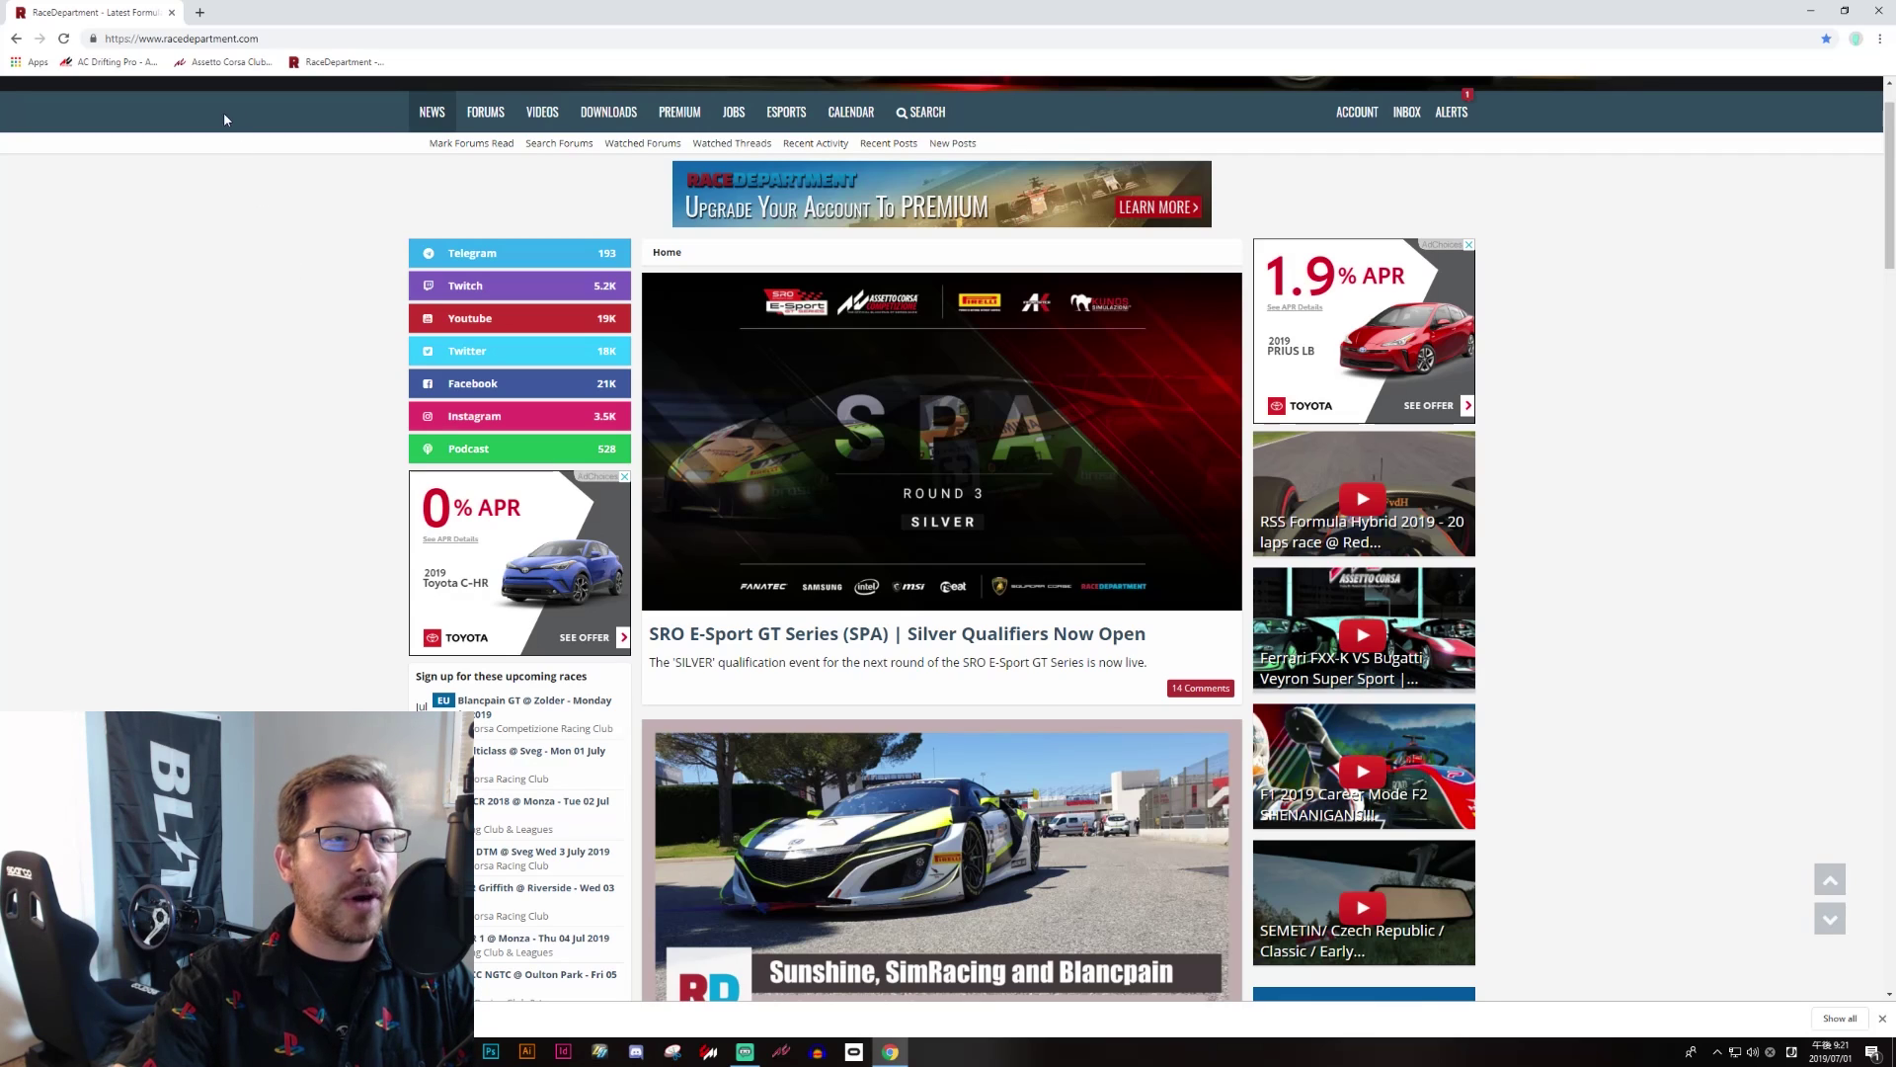
click(225, 61)
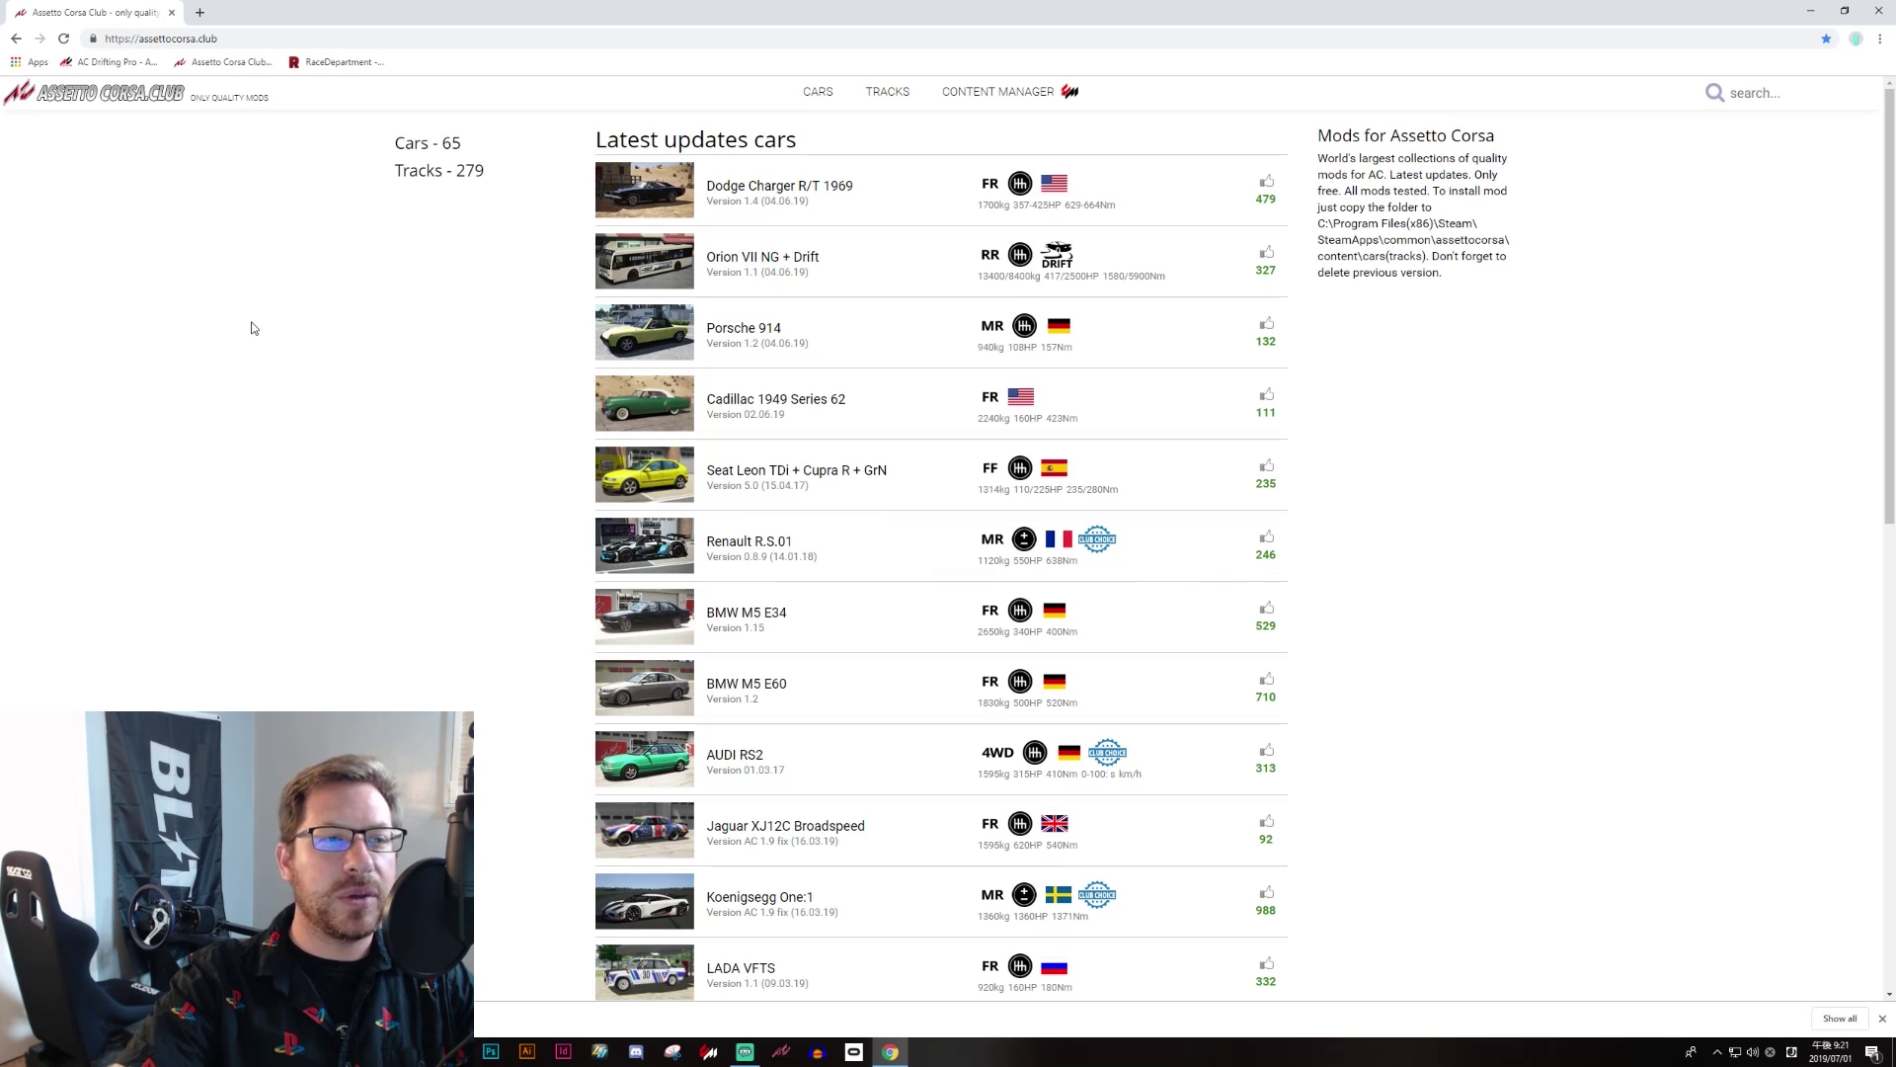
Step: Filter the car list to drift cars and view the Datsun 720 KC Drift's photos
click(816, 94)
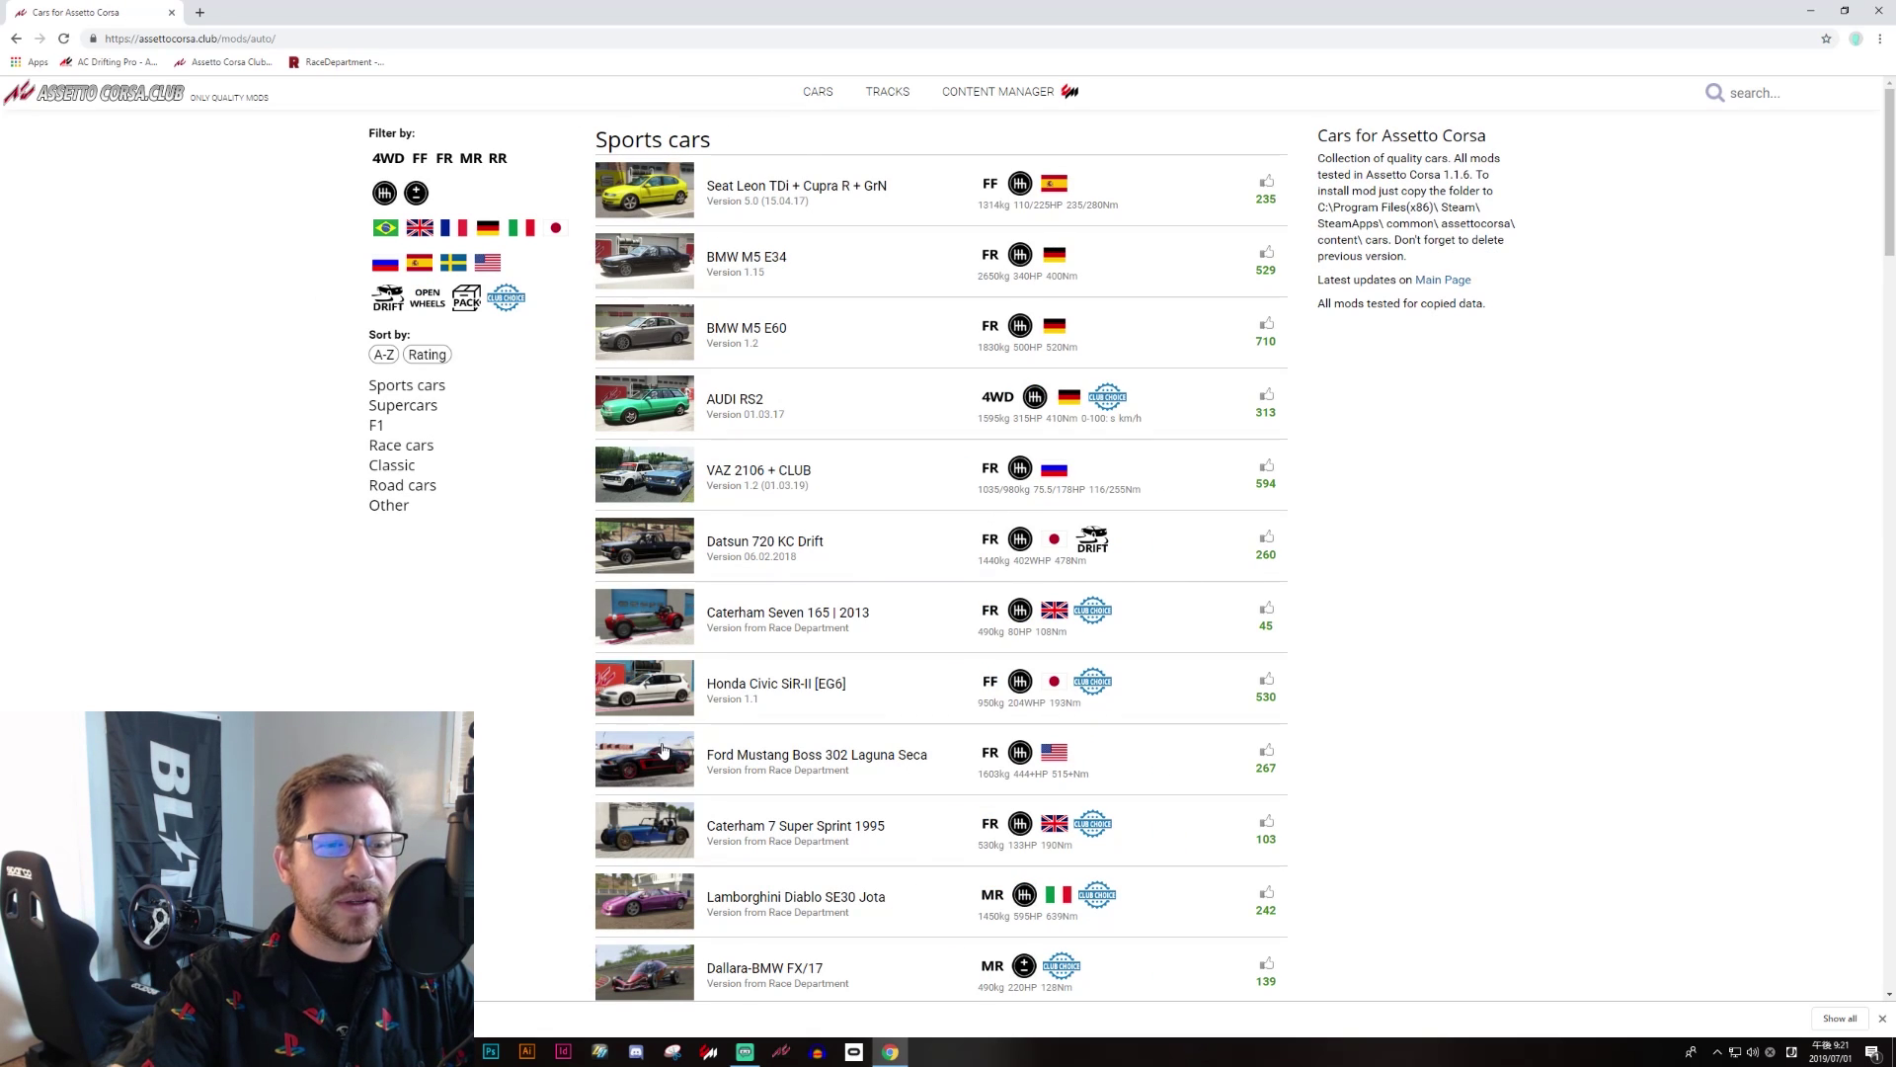
click(377, 308)
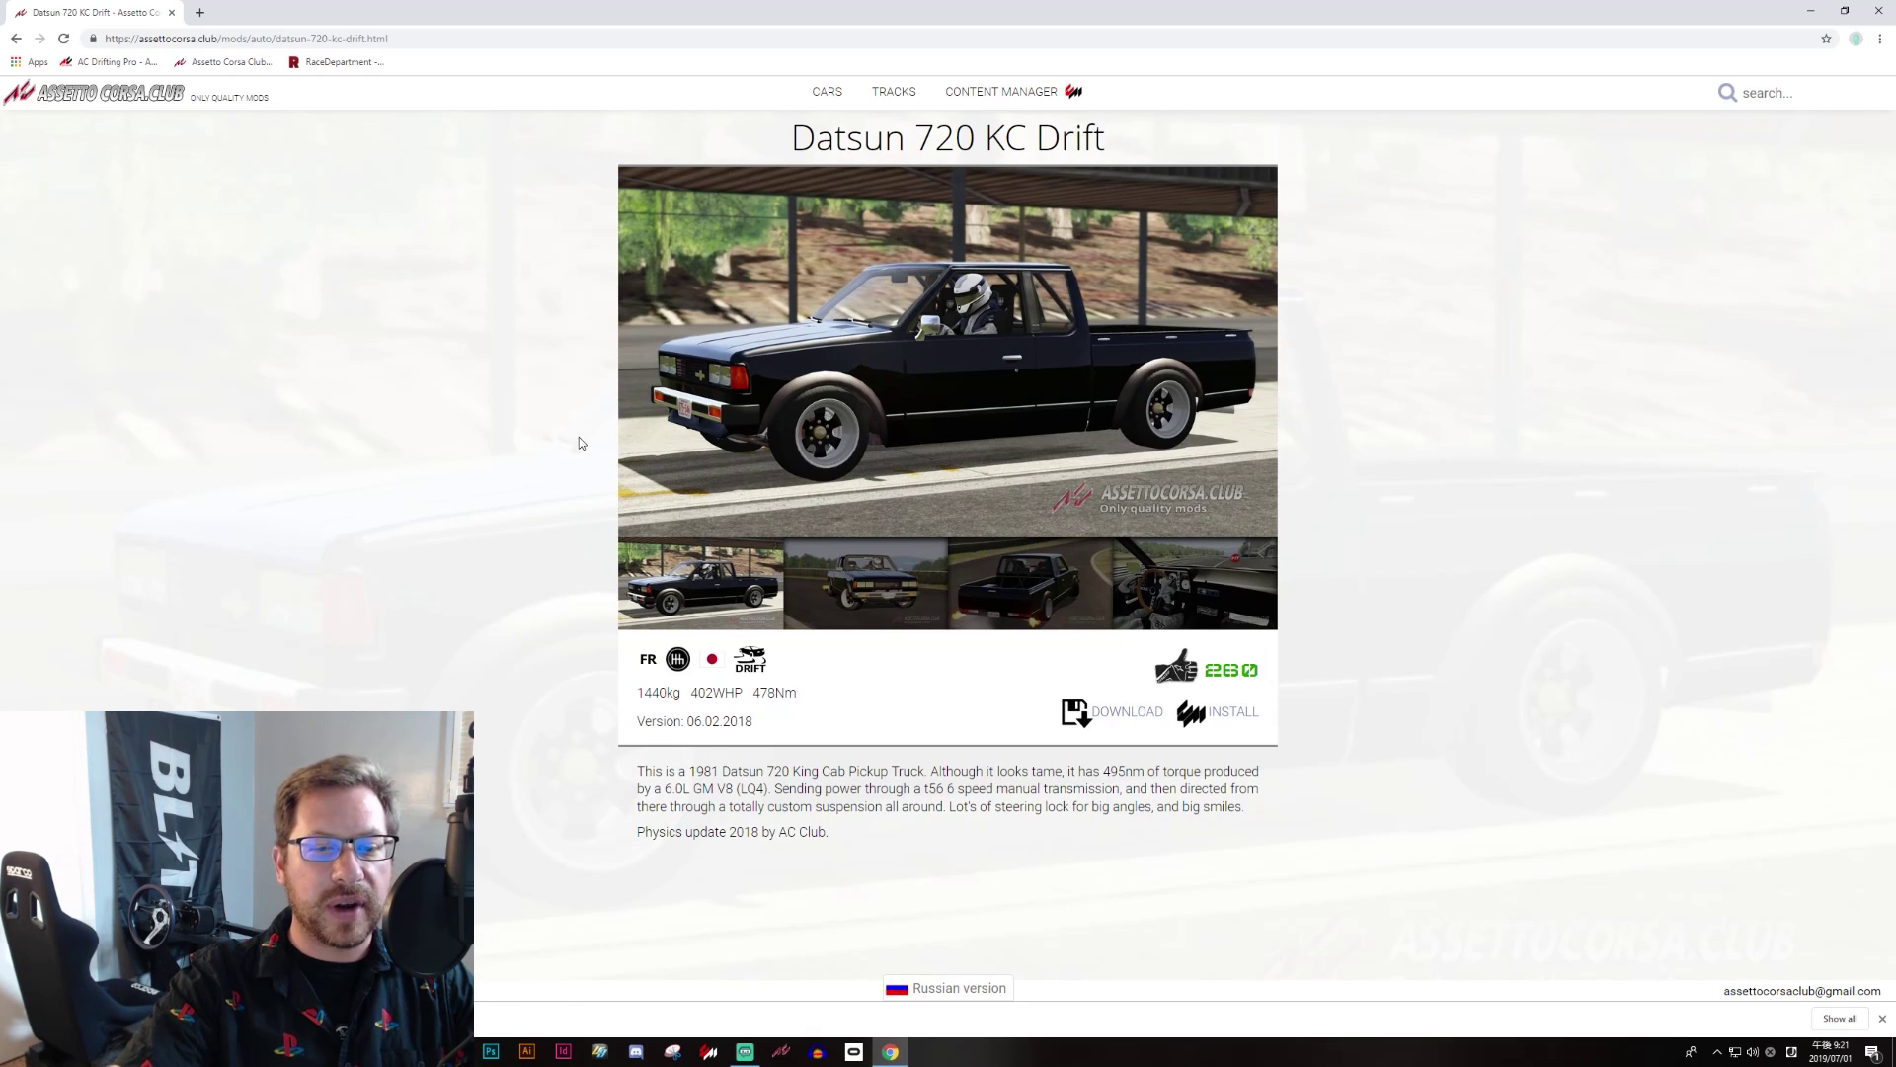
click(831, 579)
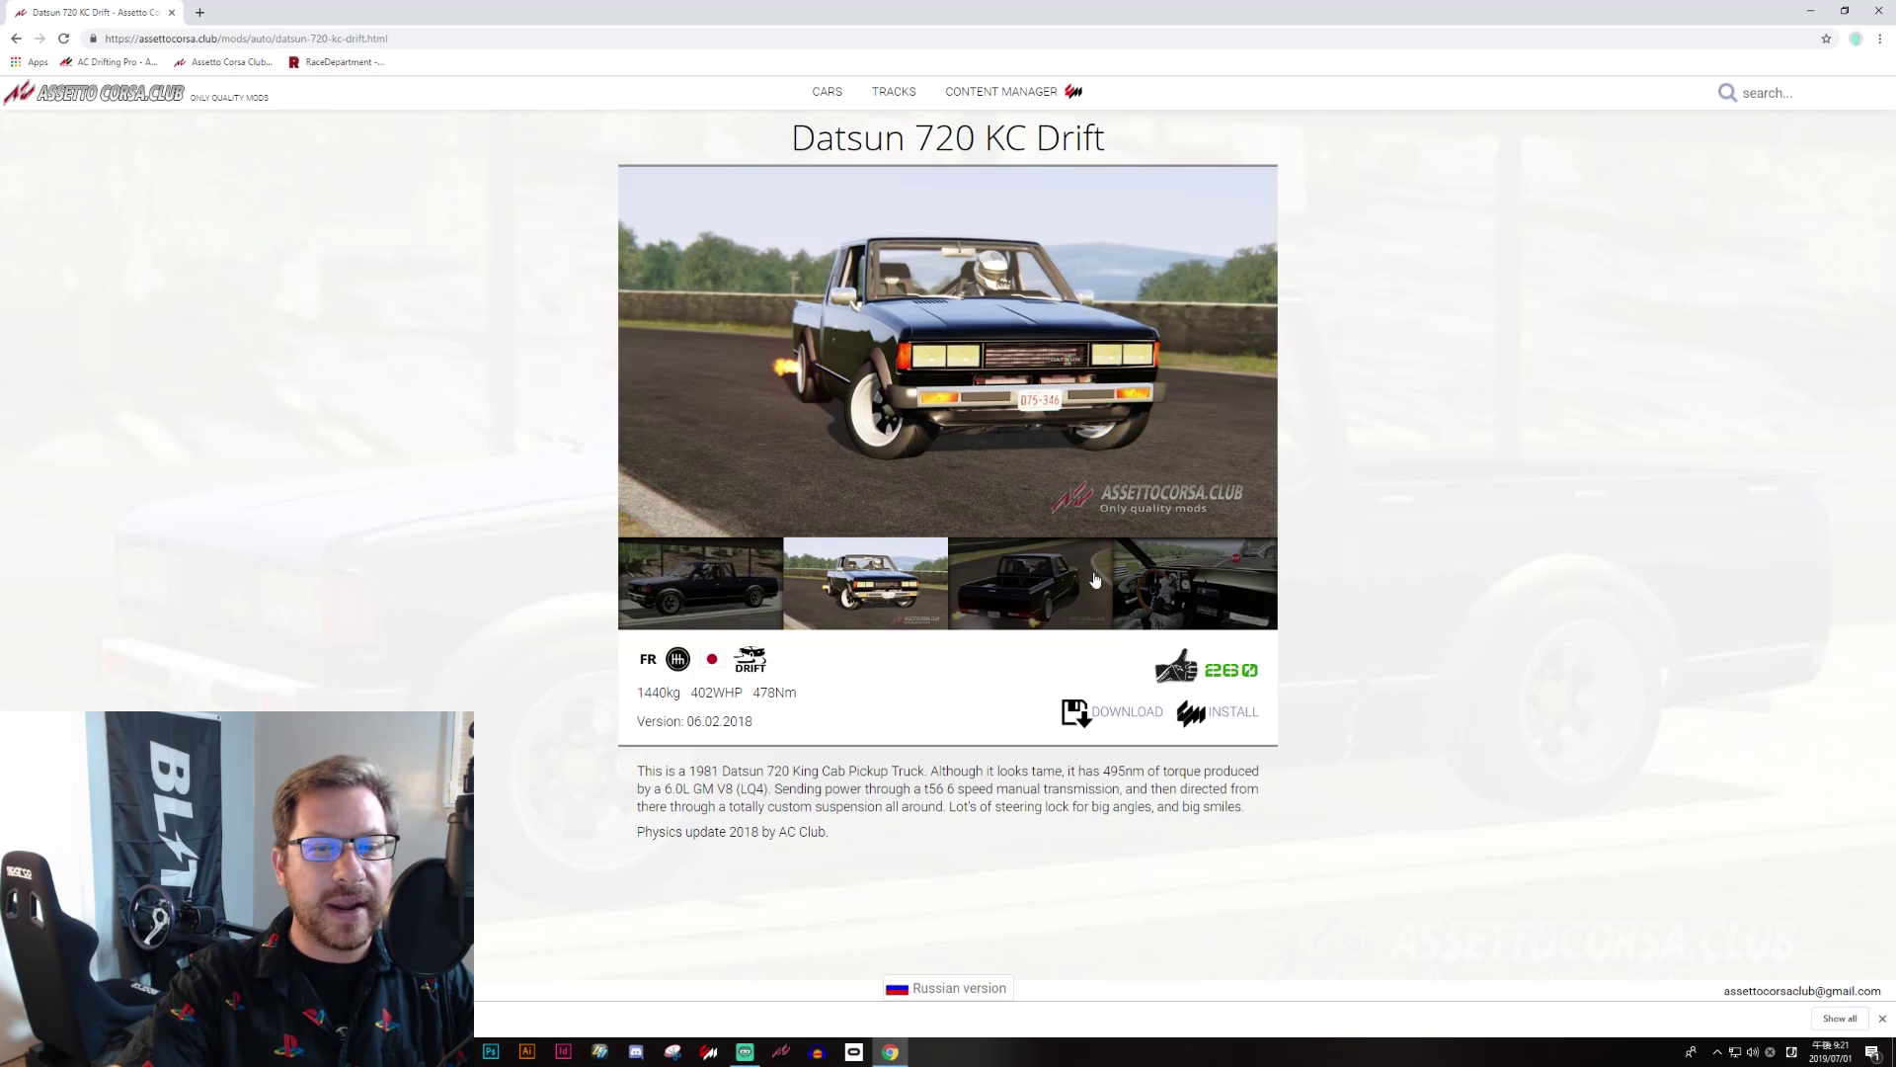
click(1047, 580)
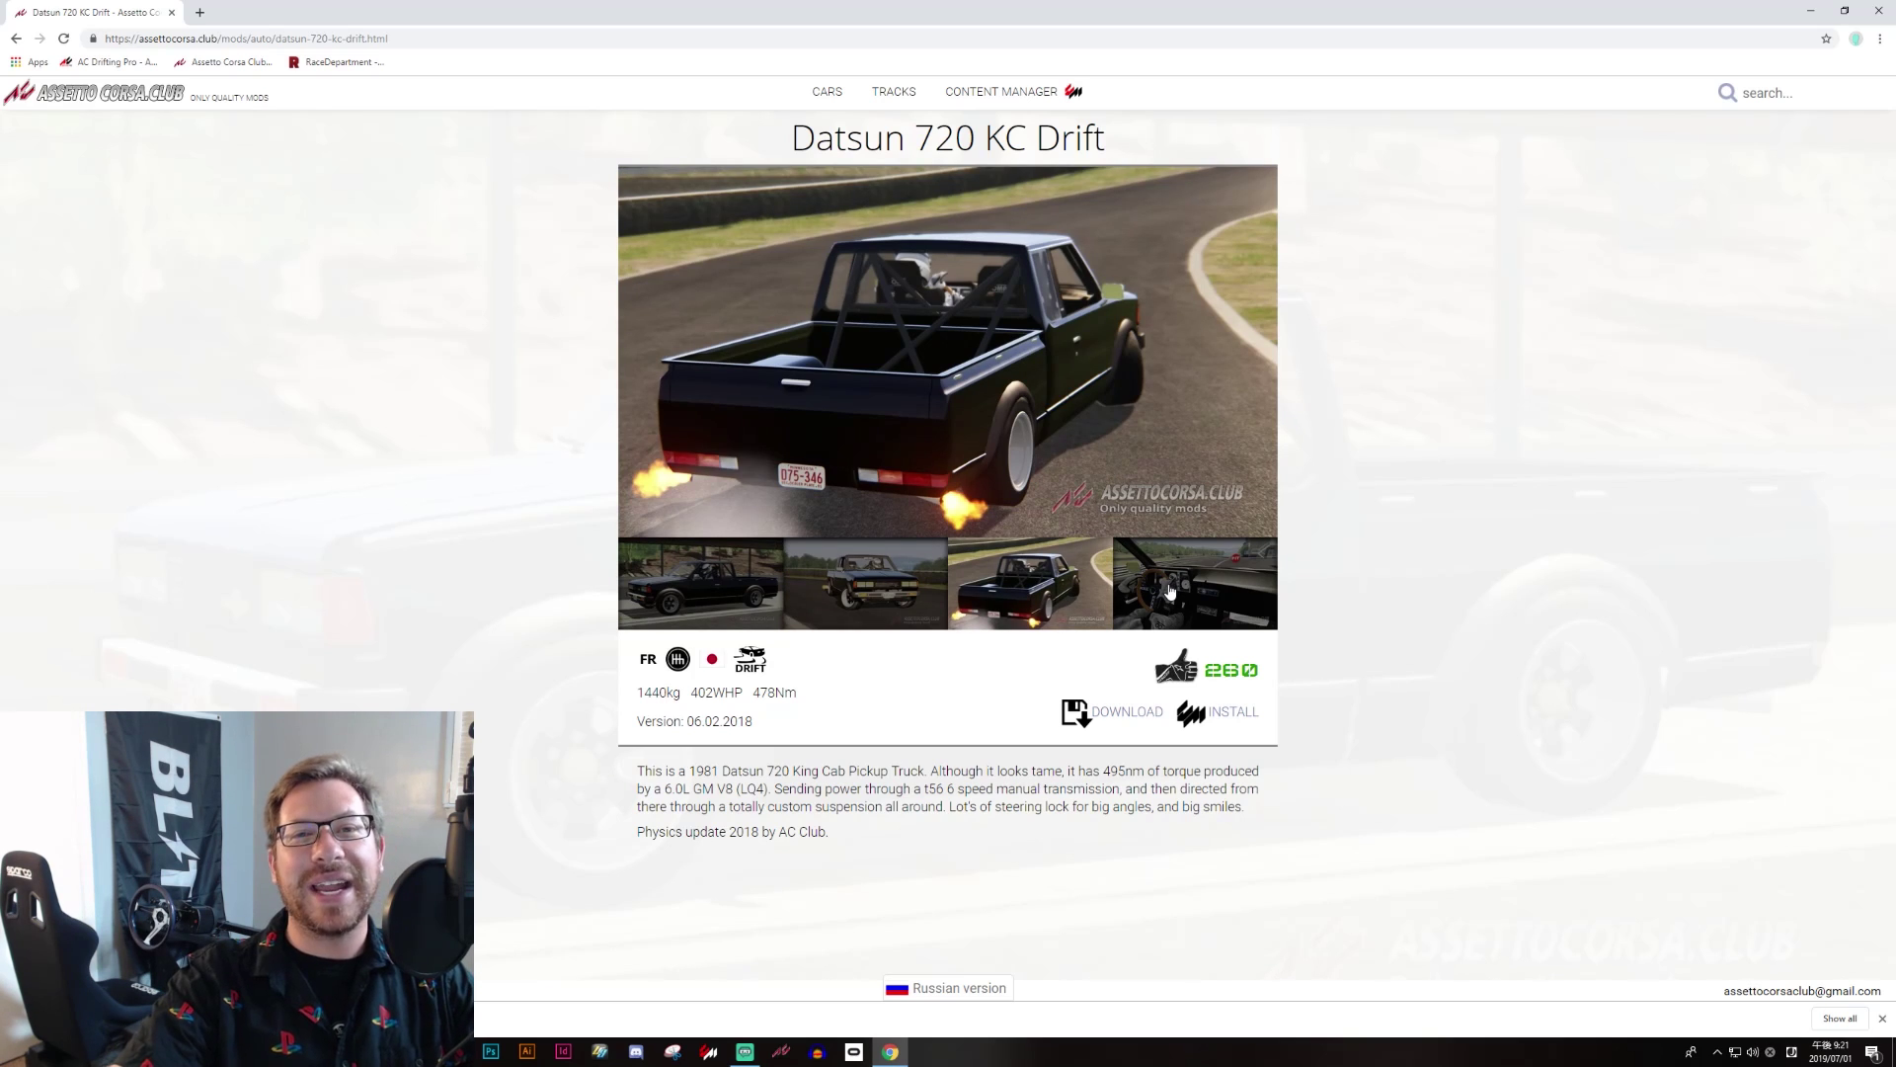
click(733, 593)
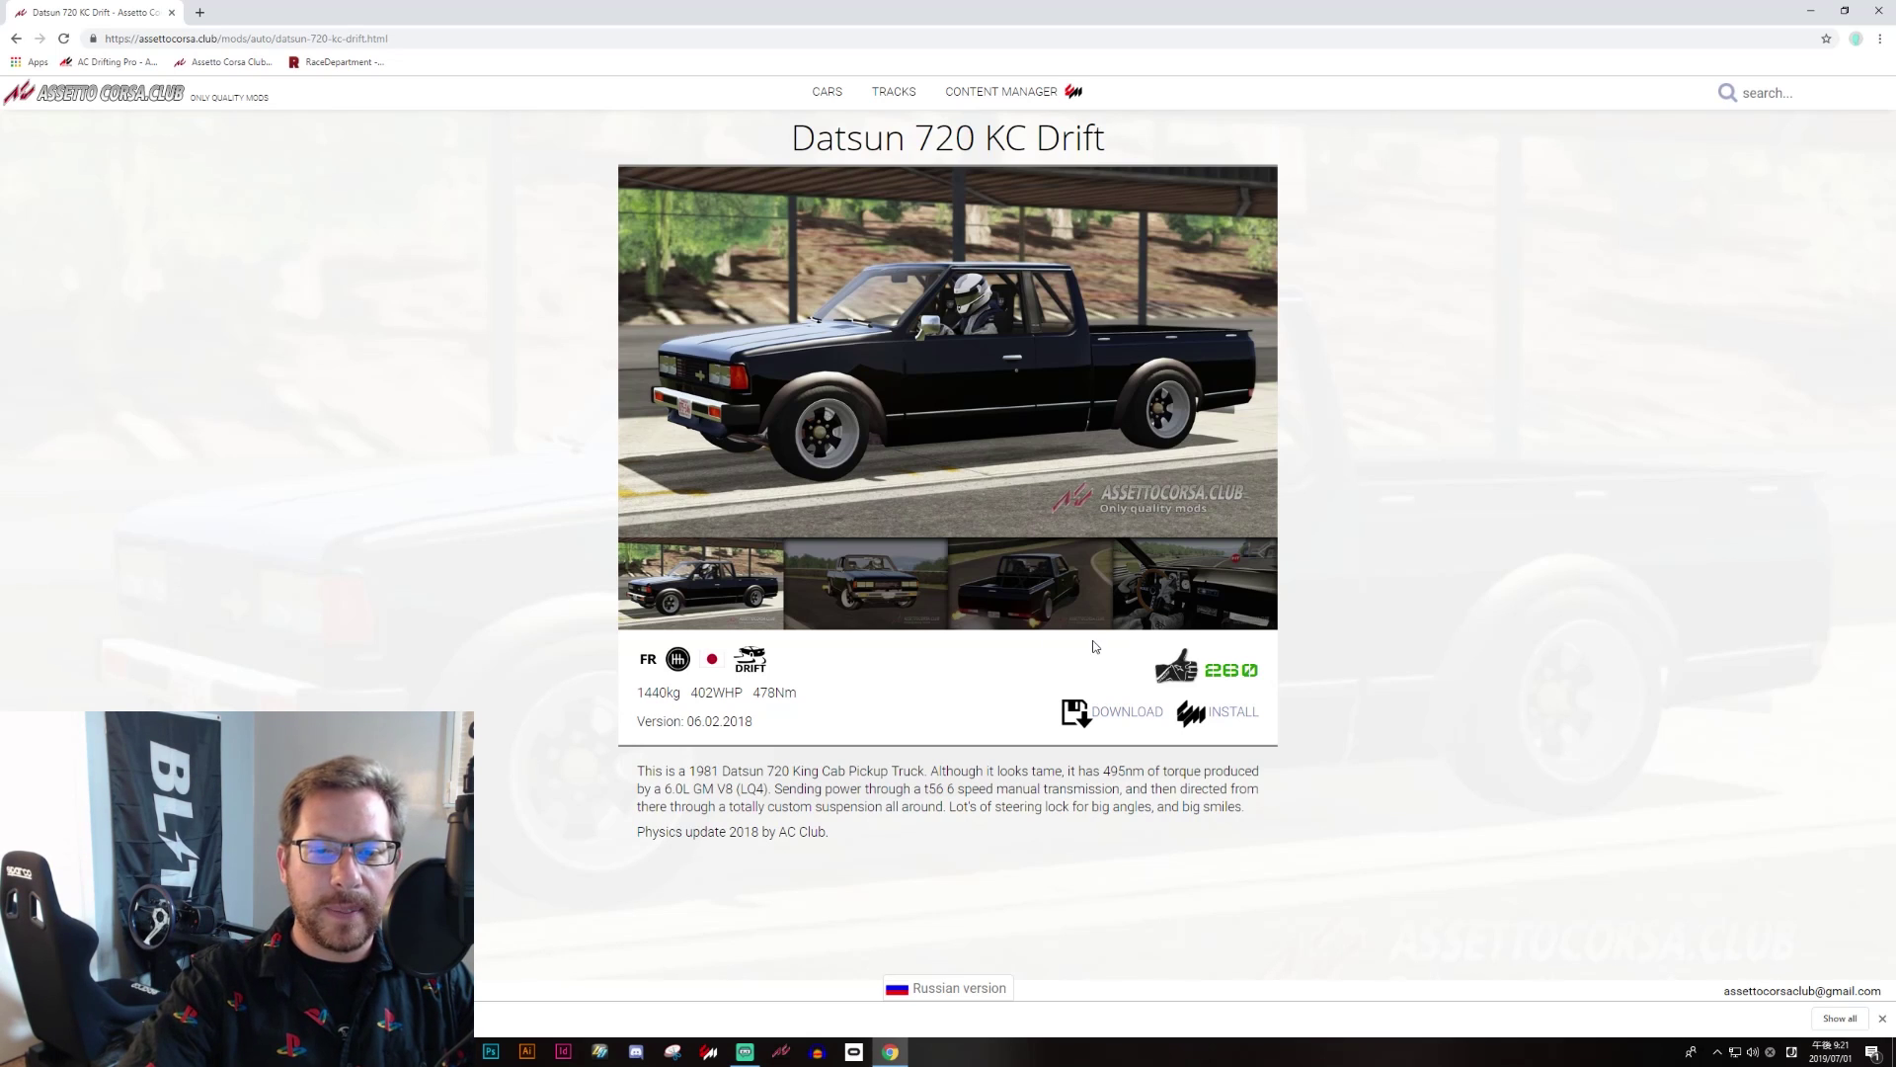
Step: Download the Datsun 720 KC Drift archive from Google Drive to the Desktop
click(1096, 720)
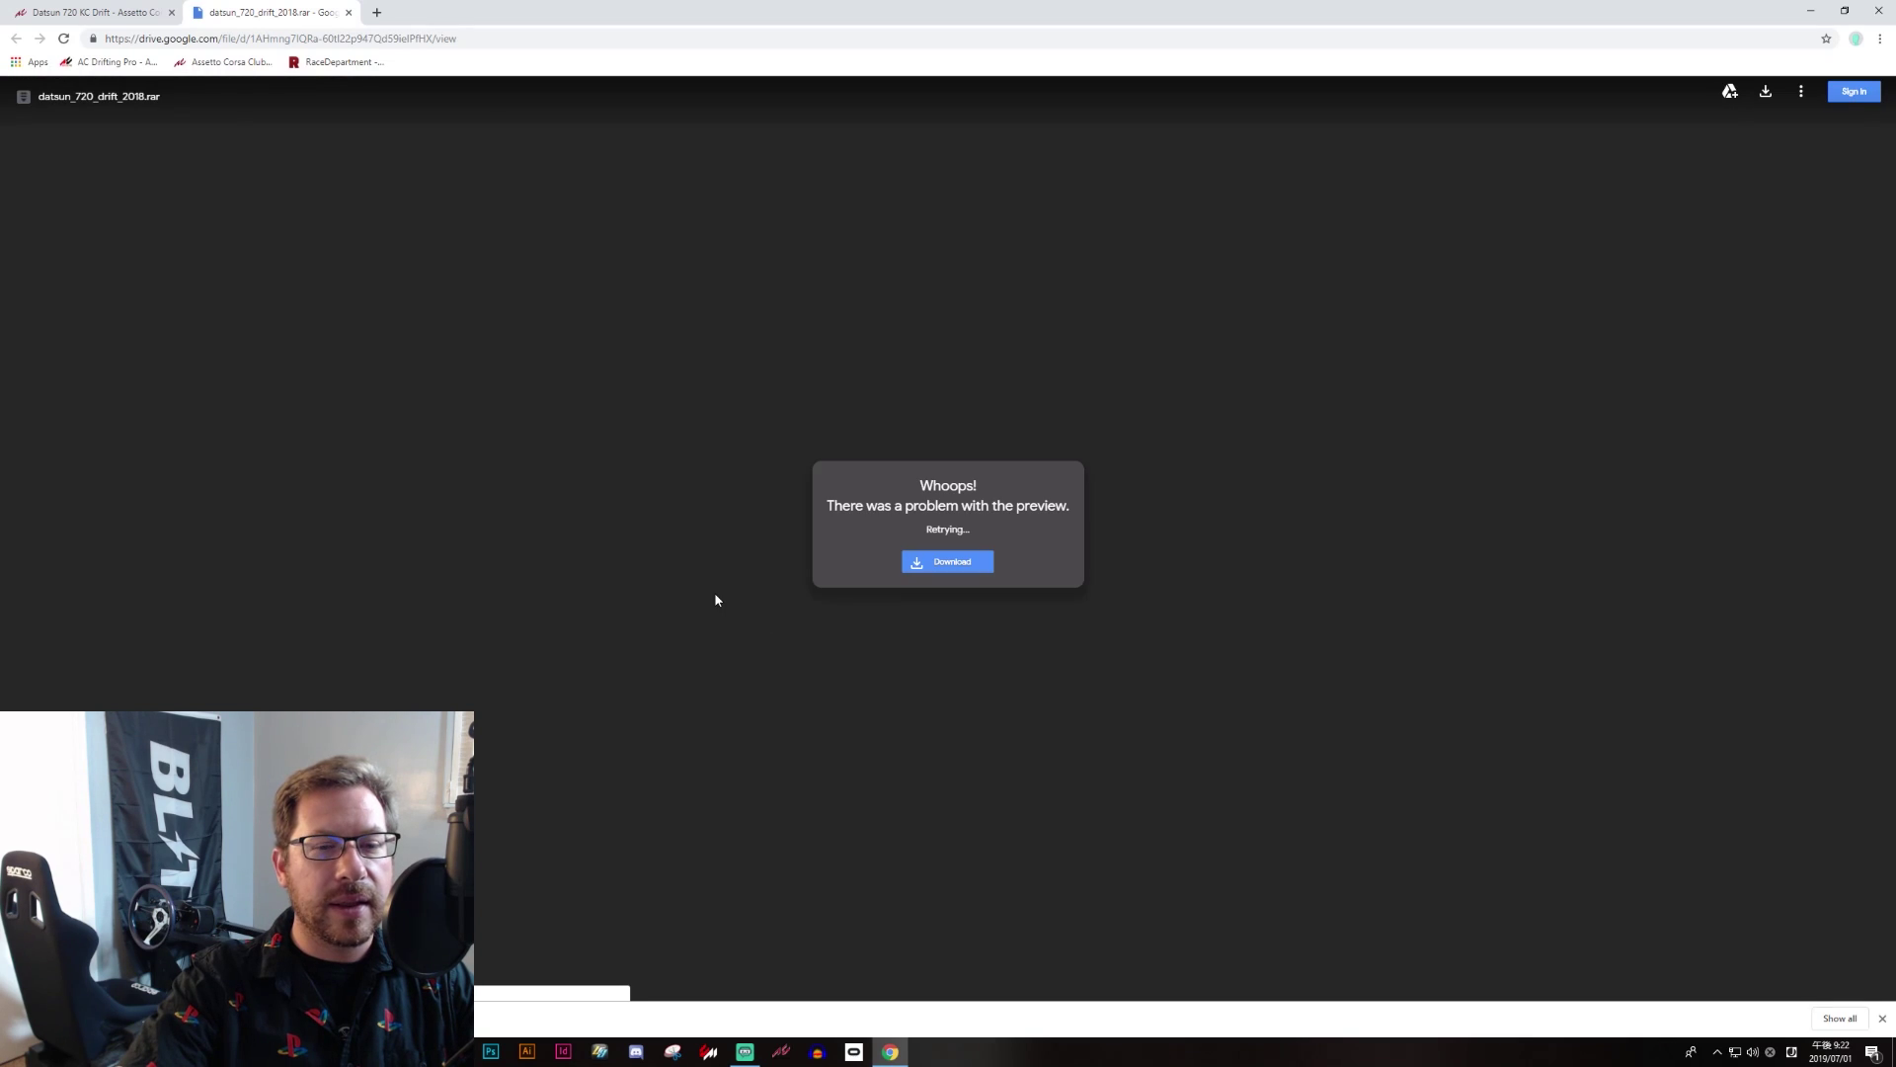
click(932, 563)
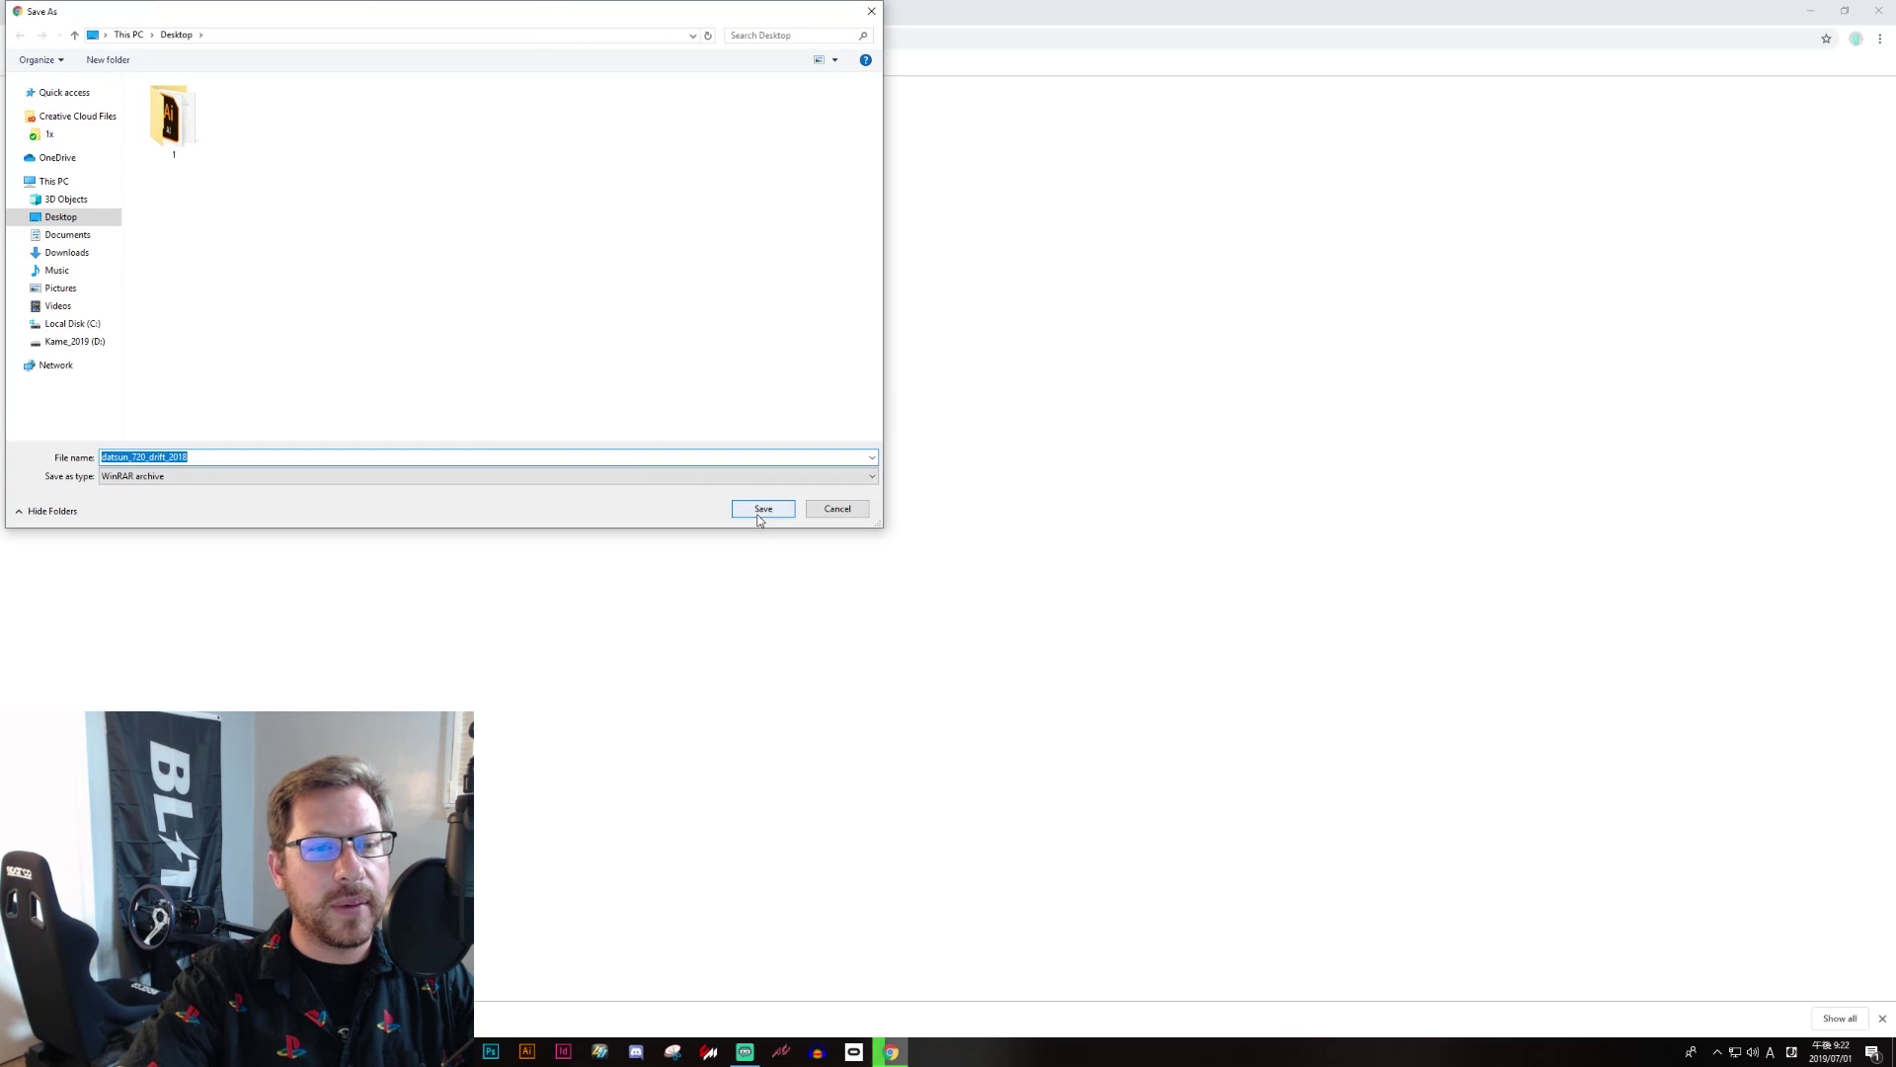
click(762, 509)
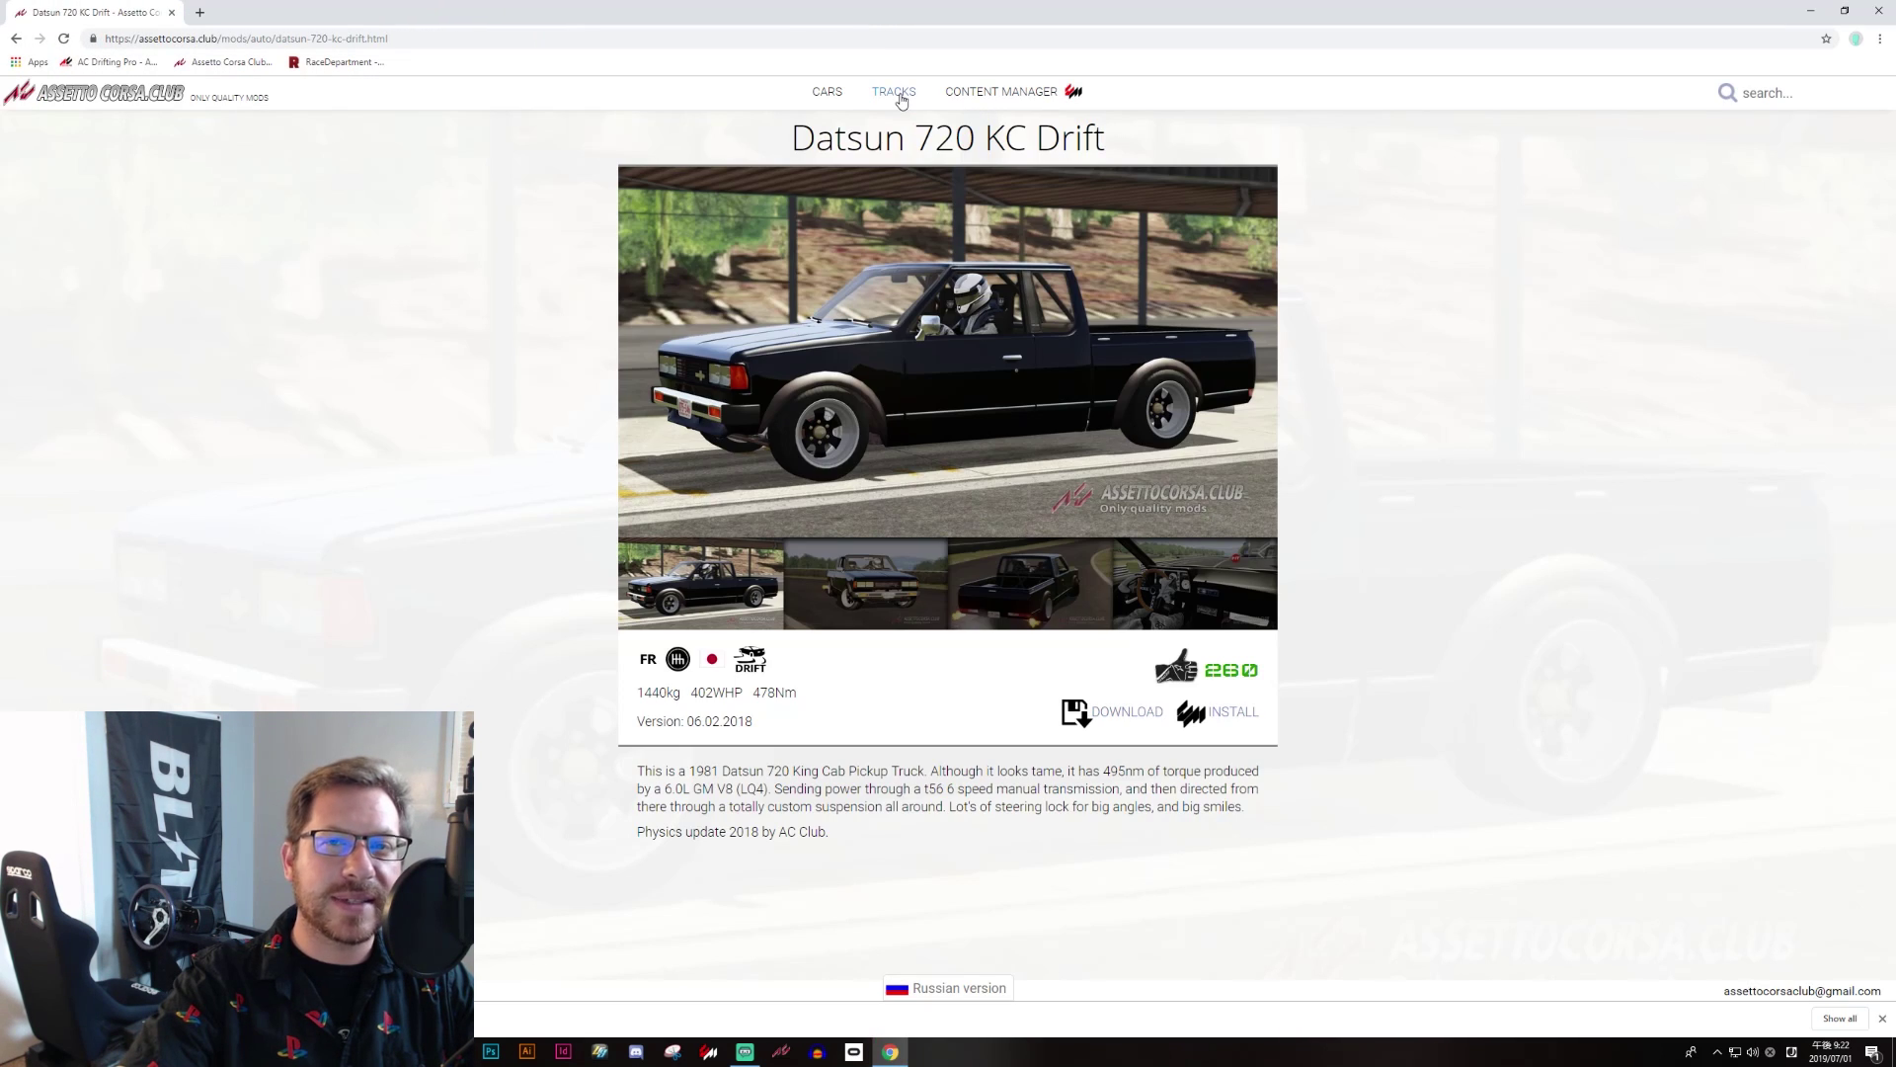
Step: Filter tracks to drift and open Akagi Mountain Pass's RaceDepartment download page
click(896, 95)
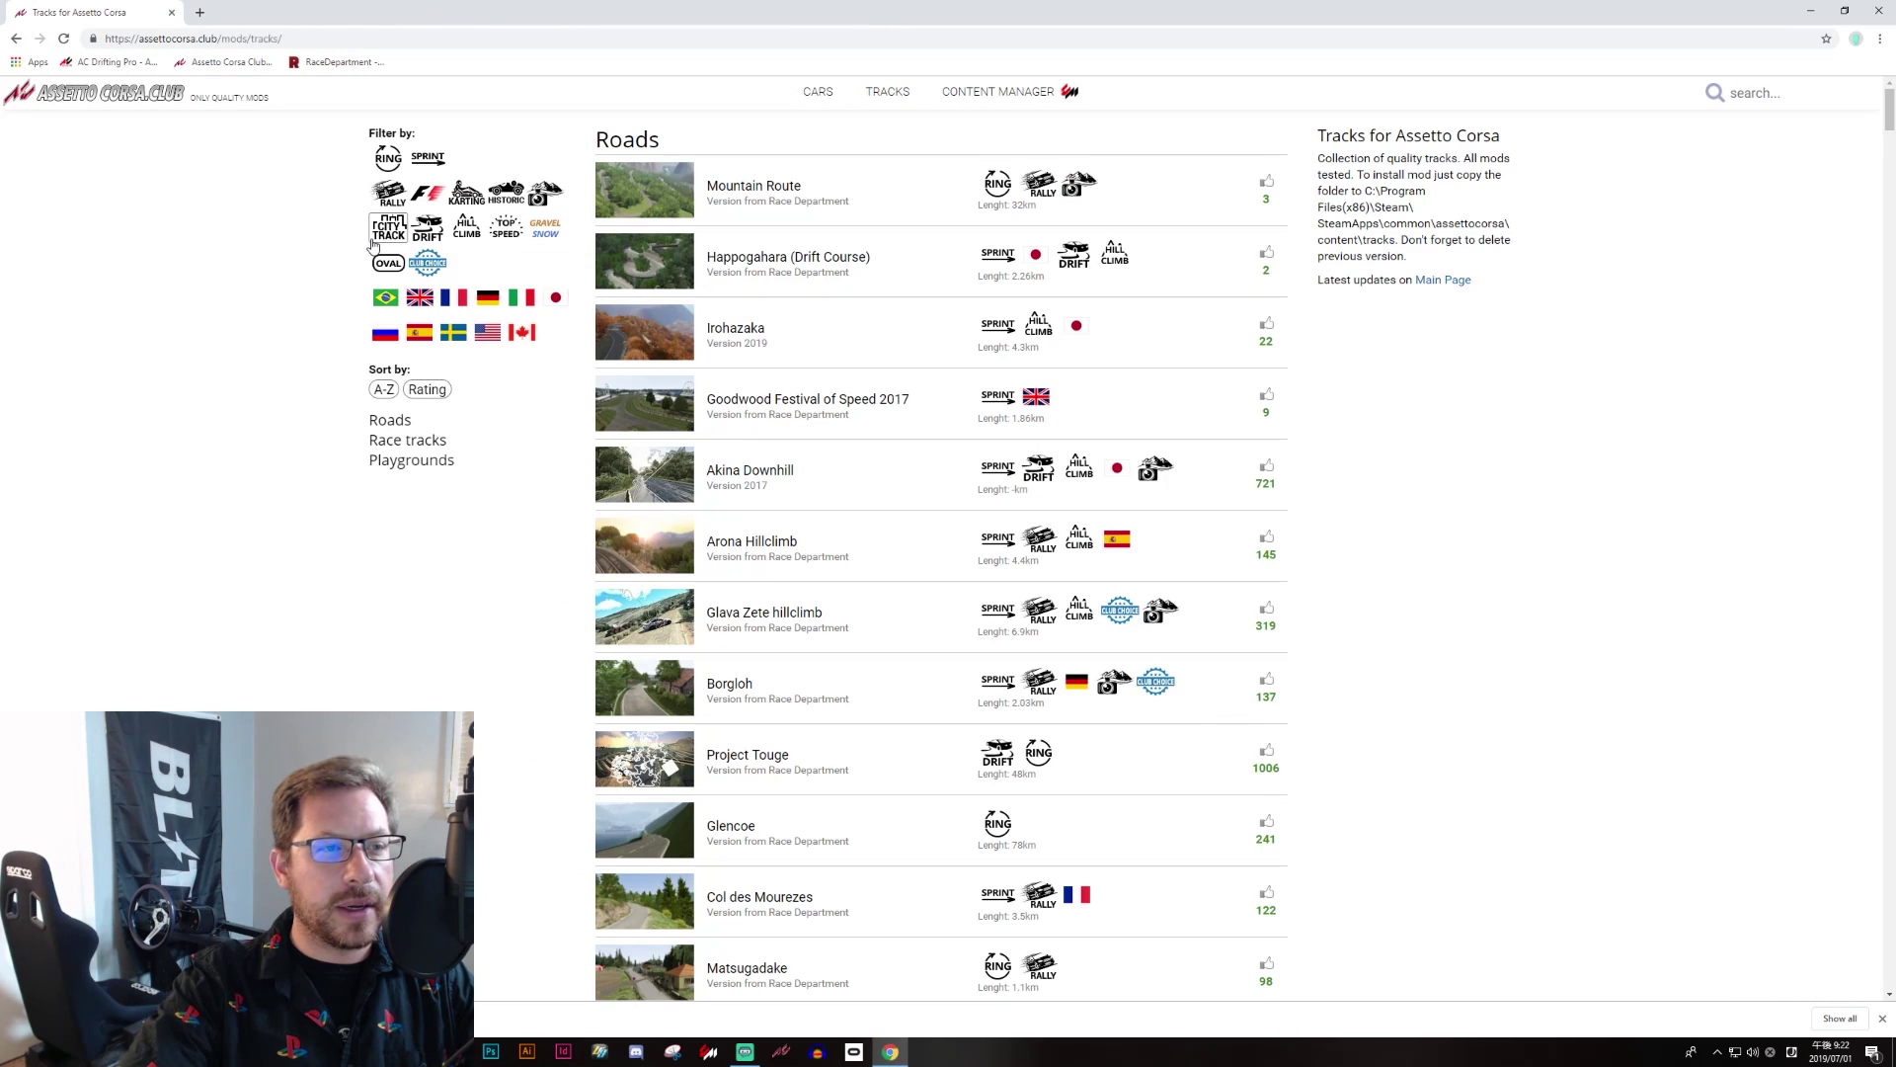
click(428, 229)
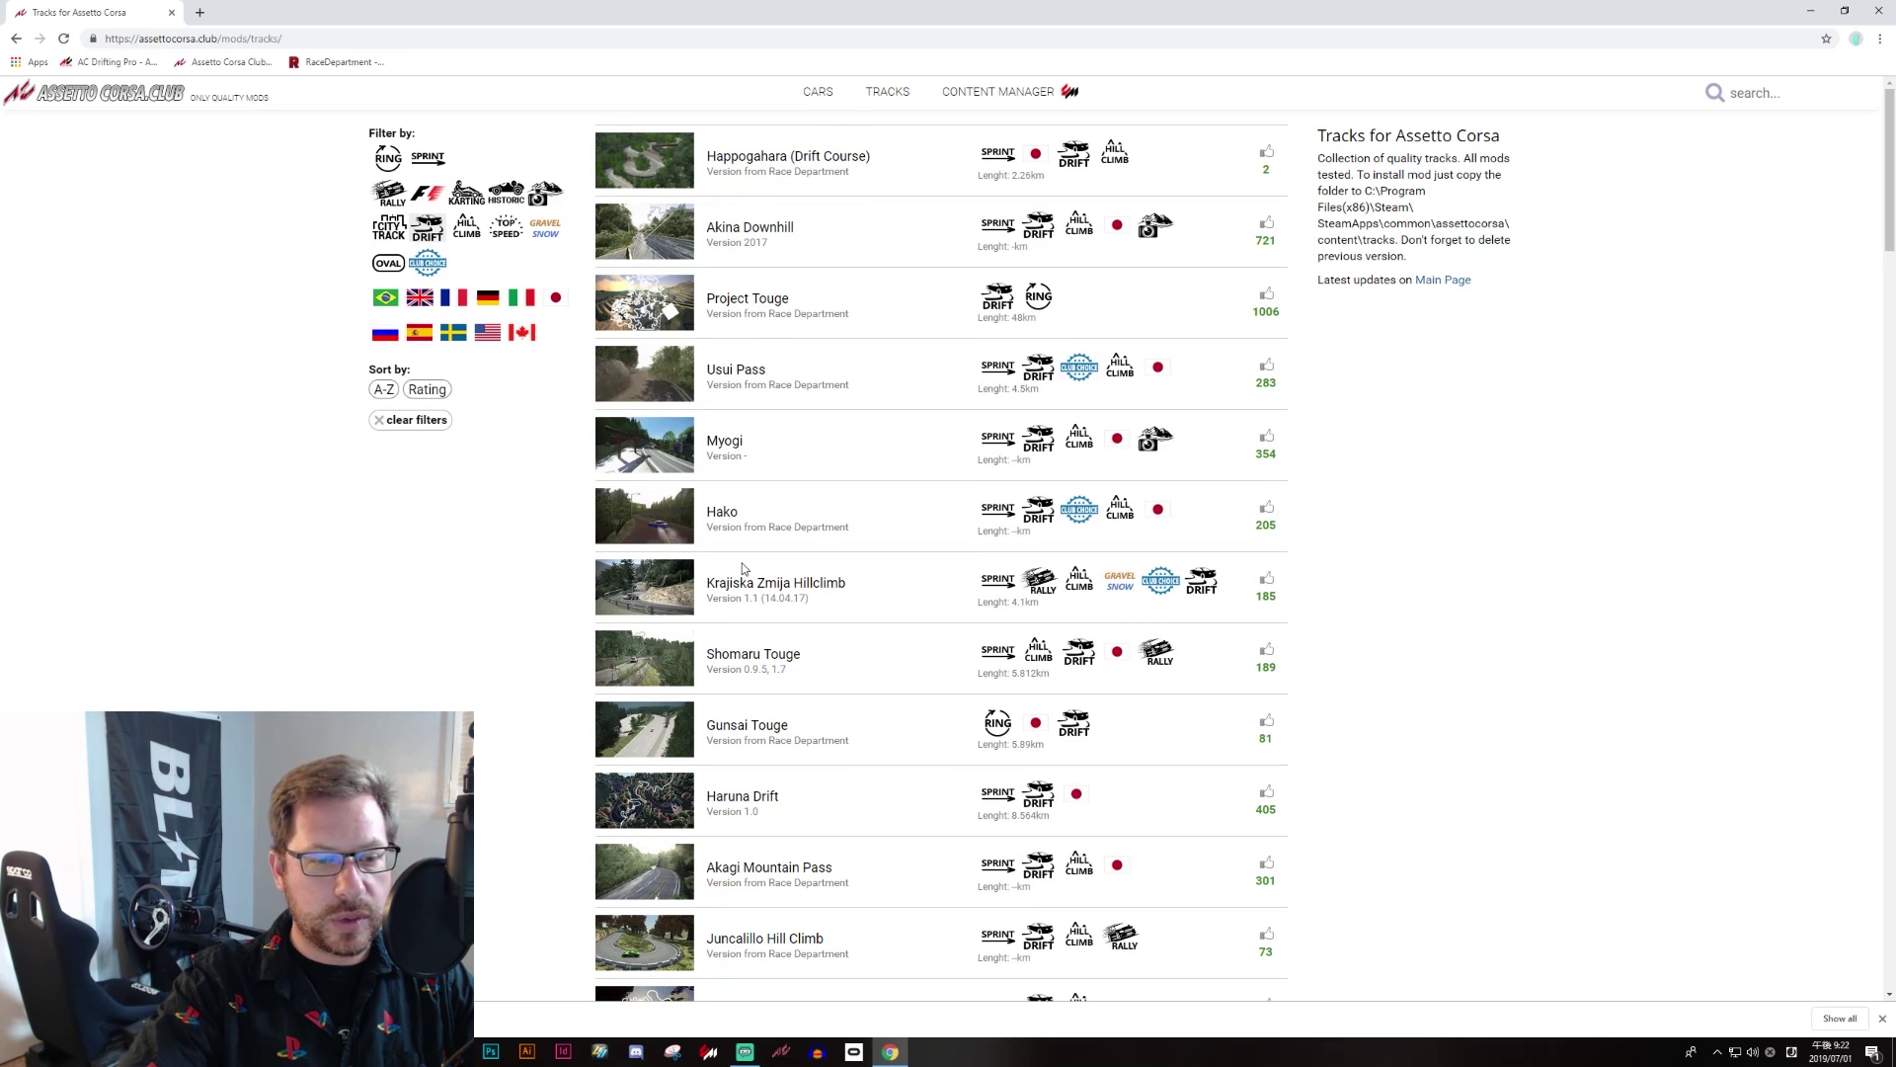
click(795, 869)
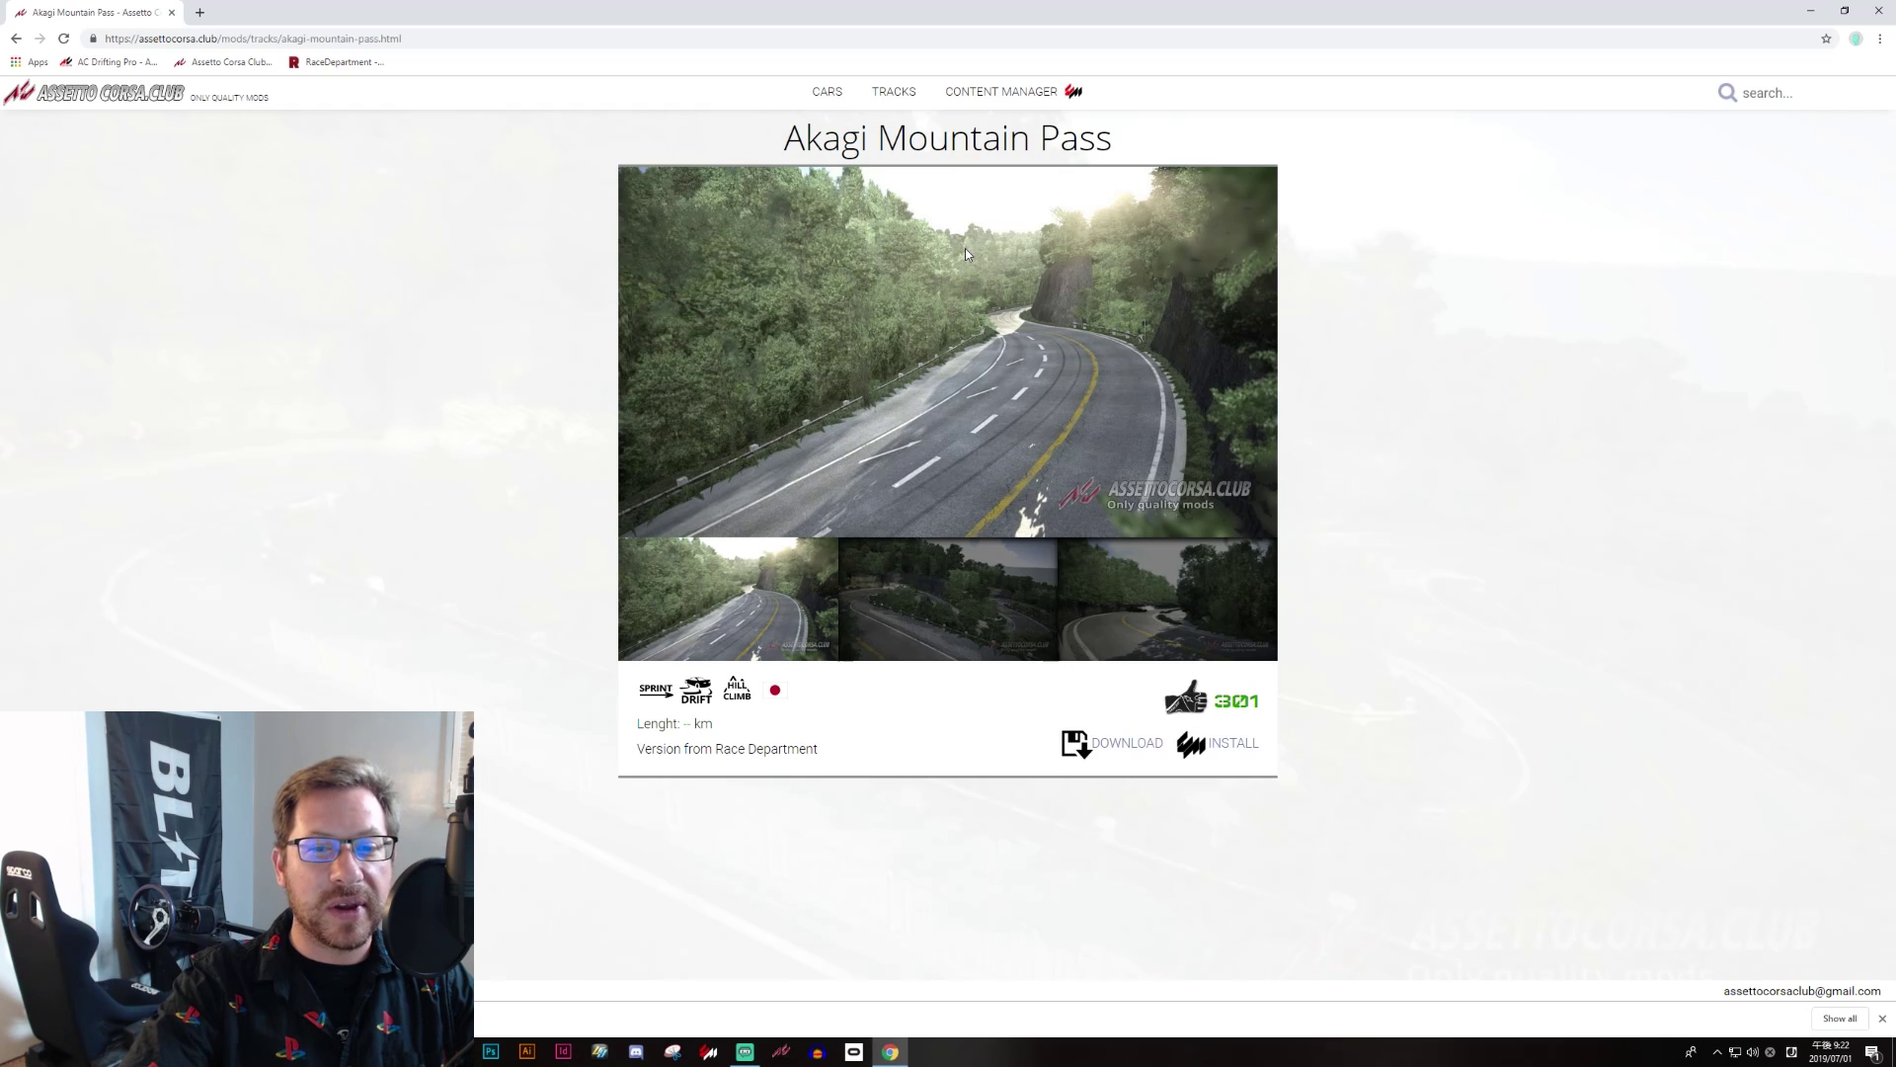
click(1081, 751)
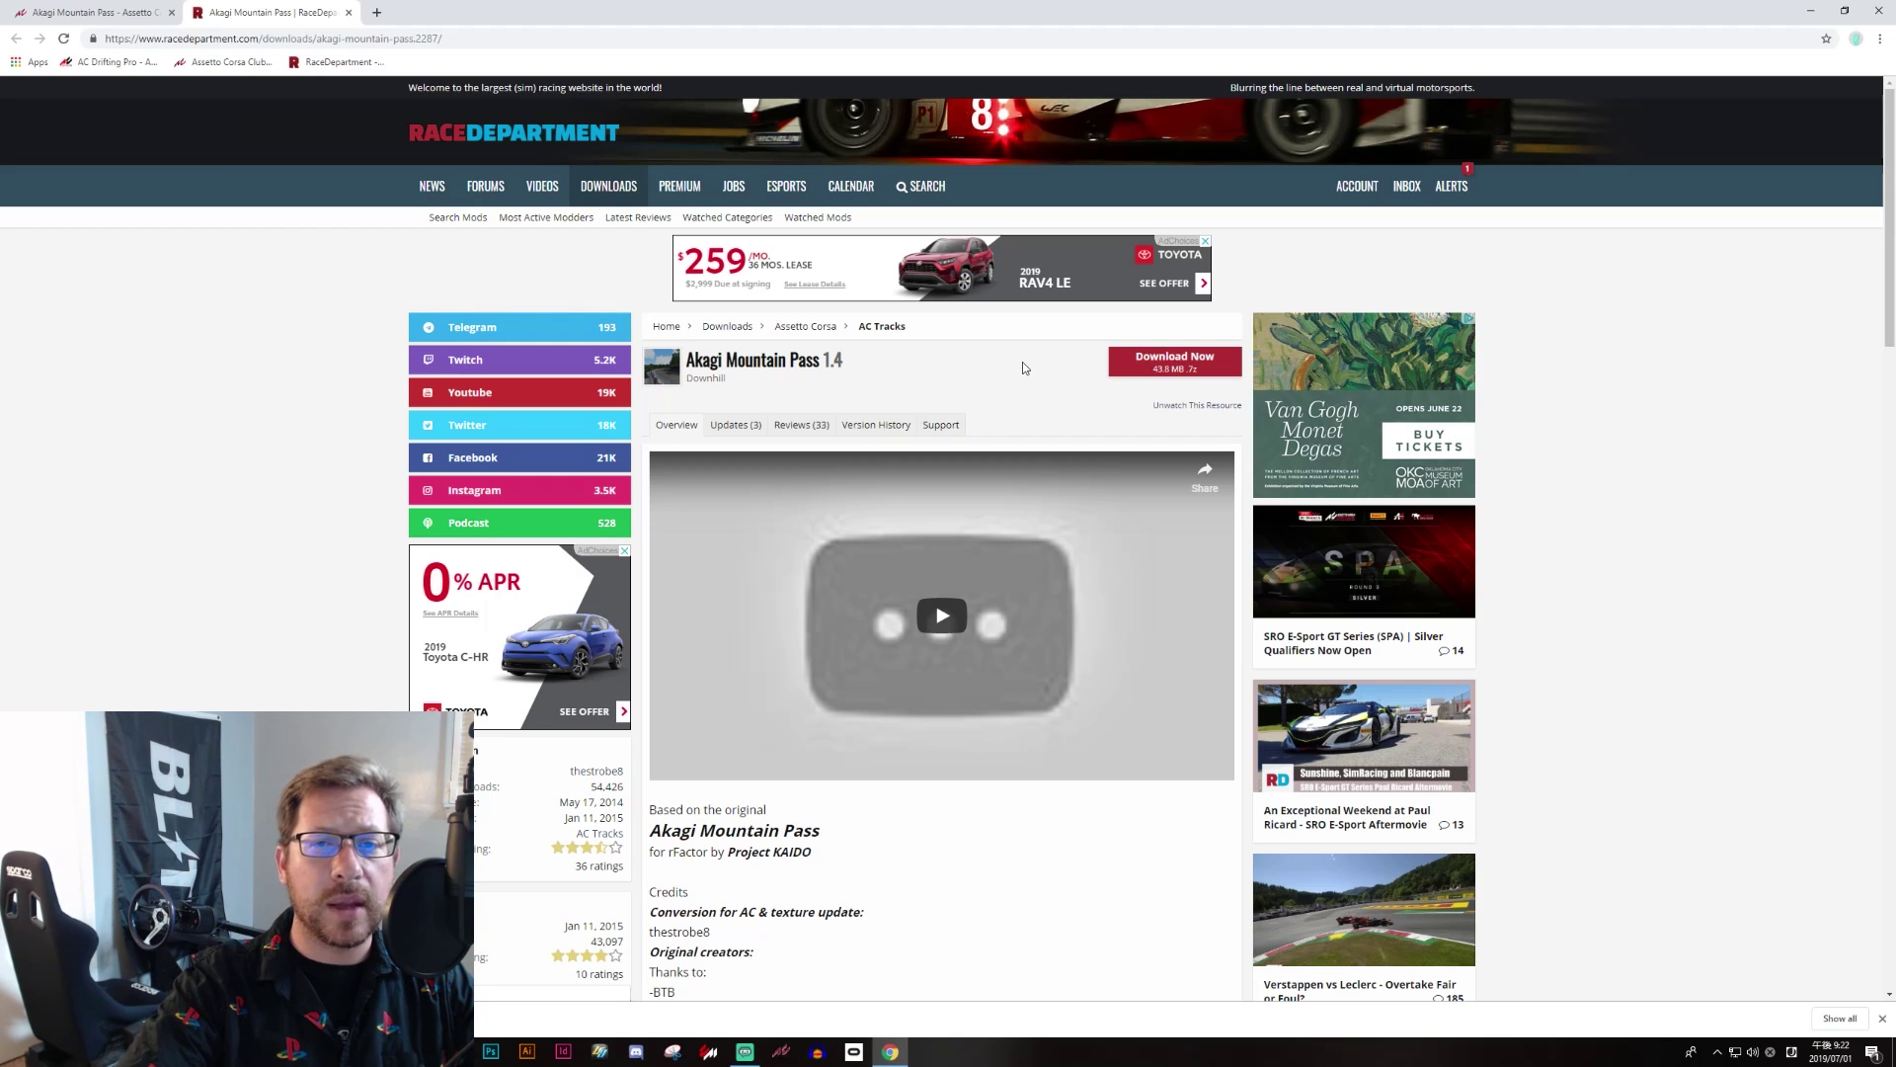
Step: Save the Akagi Mountain Pass archive to the Desktop and show the desktop
click(1165, 372)
click(763, 509)
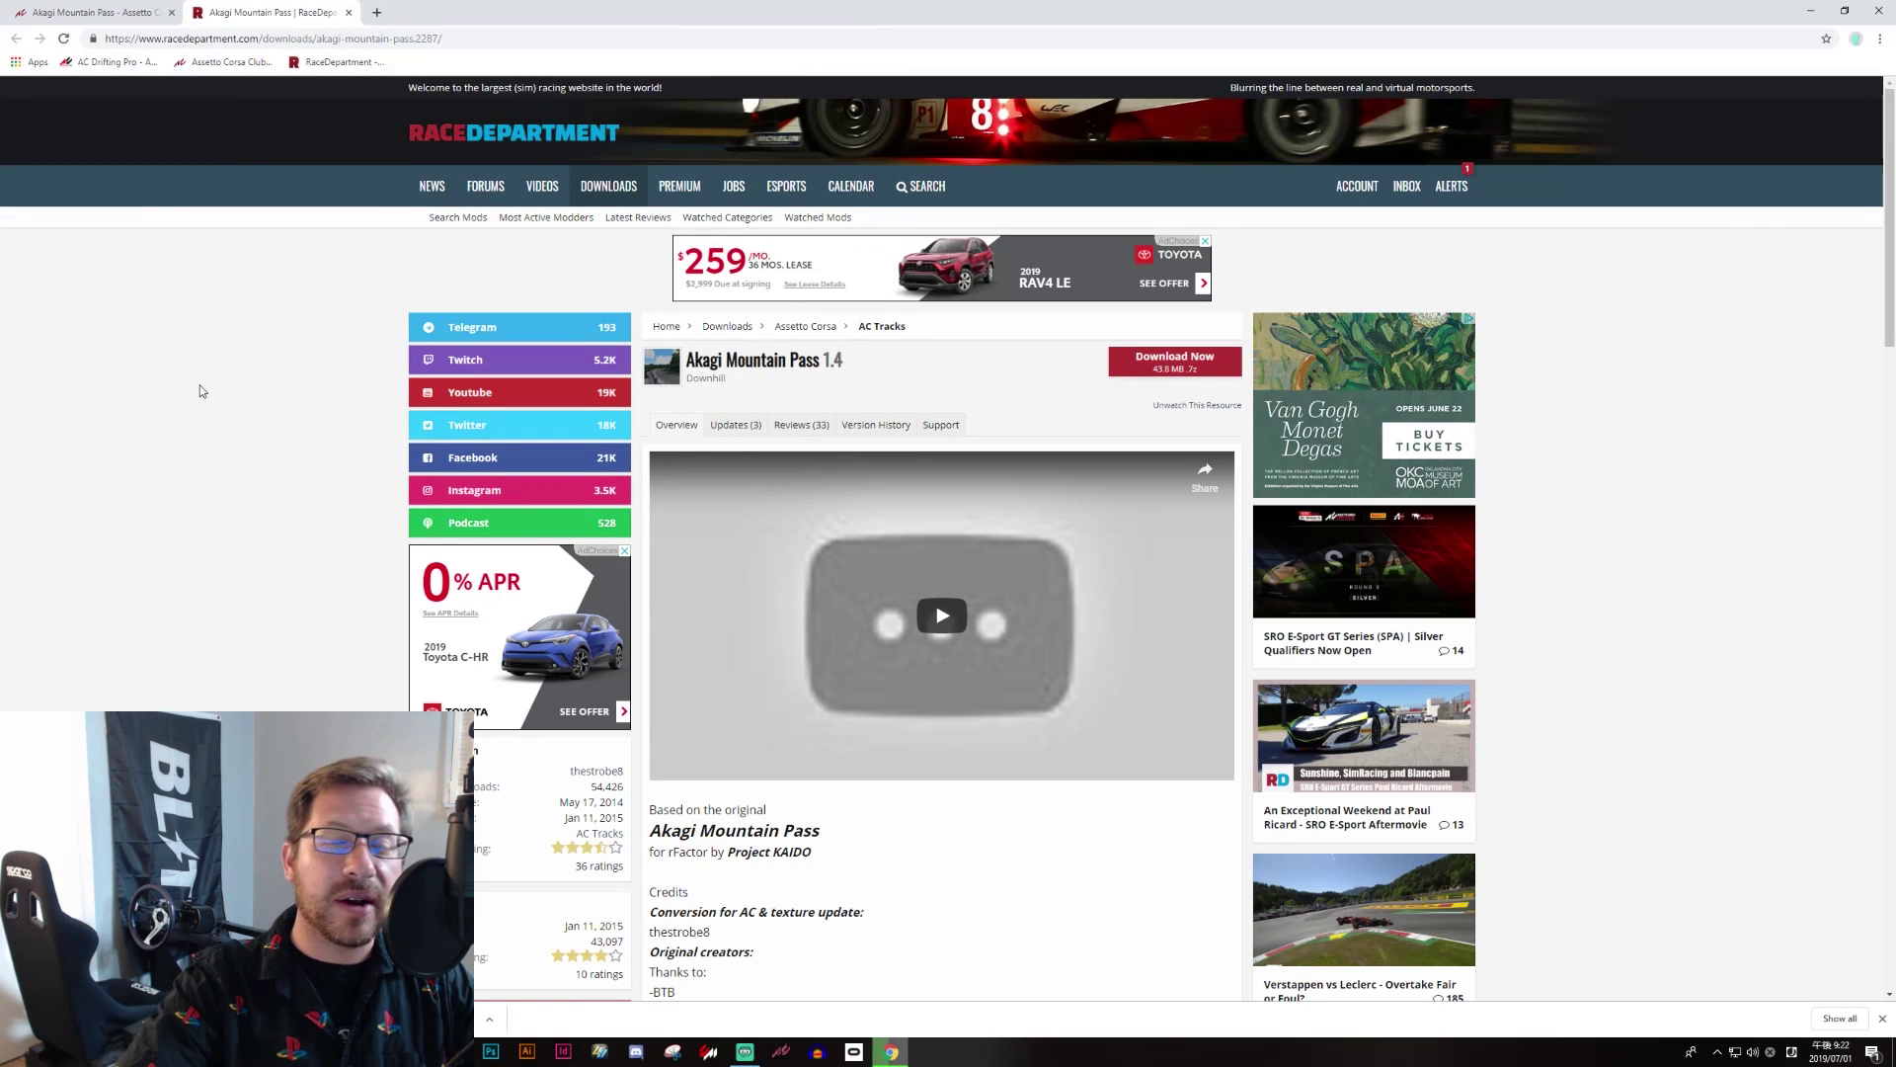
key(super+d)
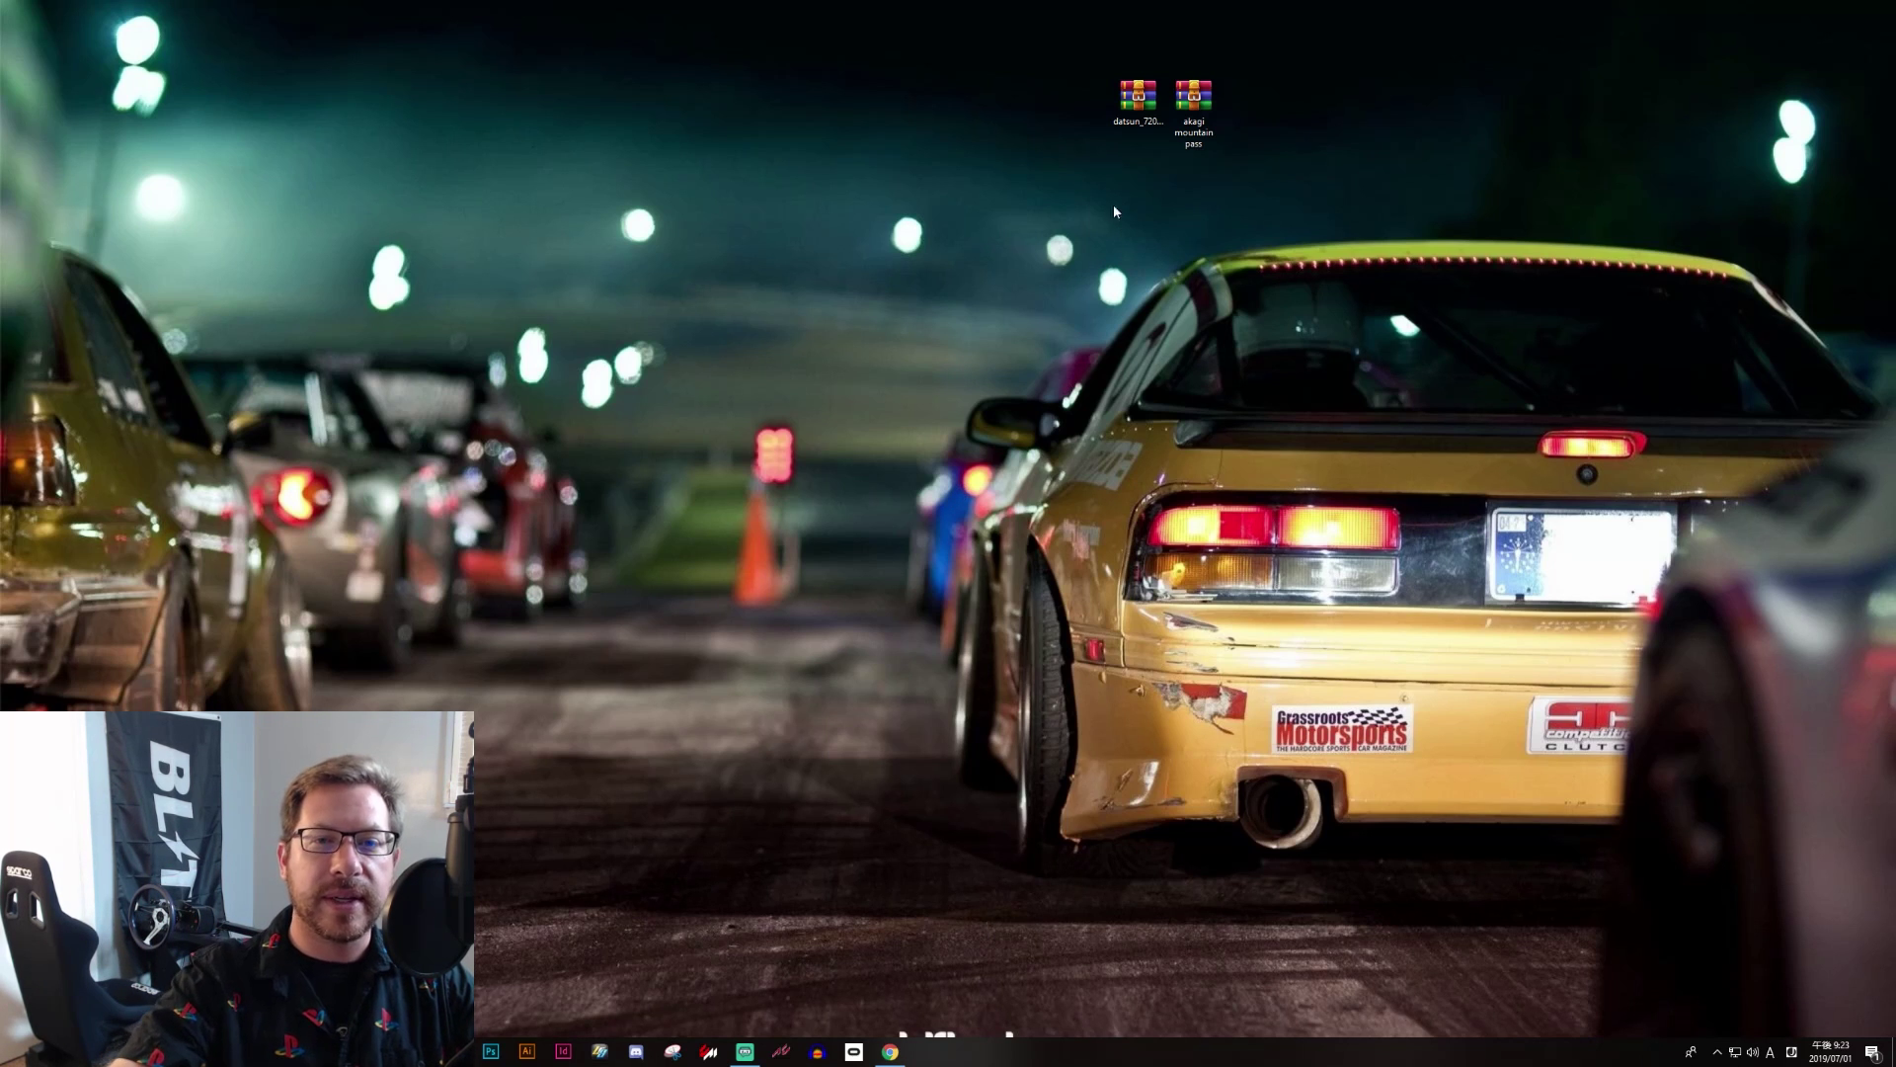
Step: Extract the datsun_720_drift folder from its archive onto the Desktop and close WinRAR
double_click(1135, 99)
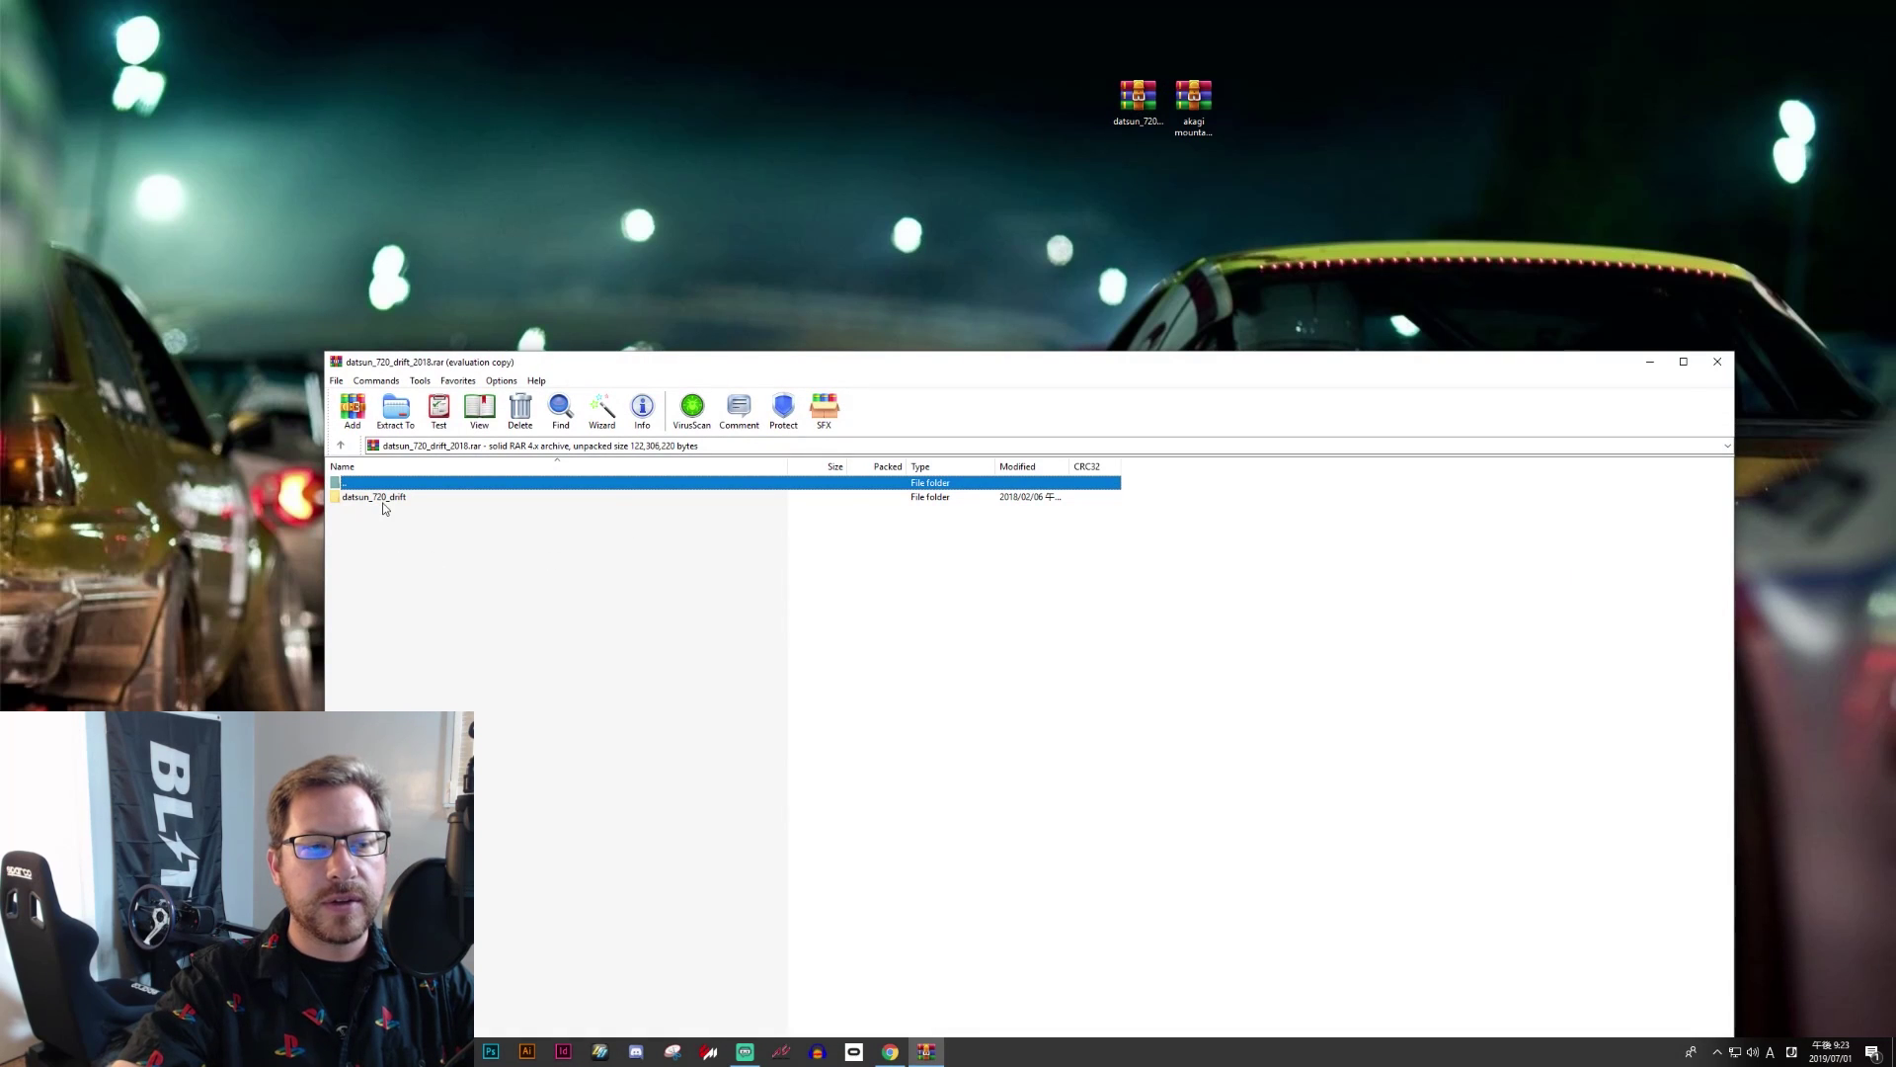
drag(385, 505, 778, 204)
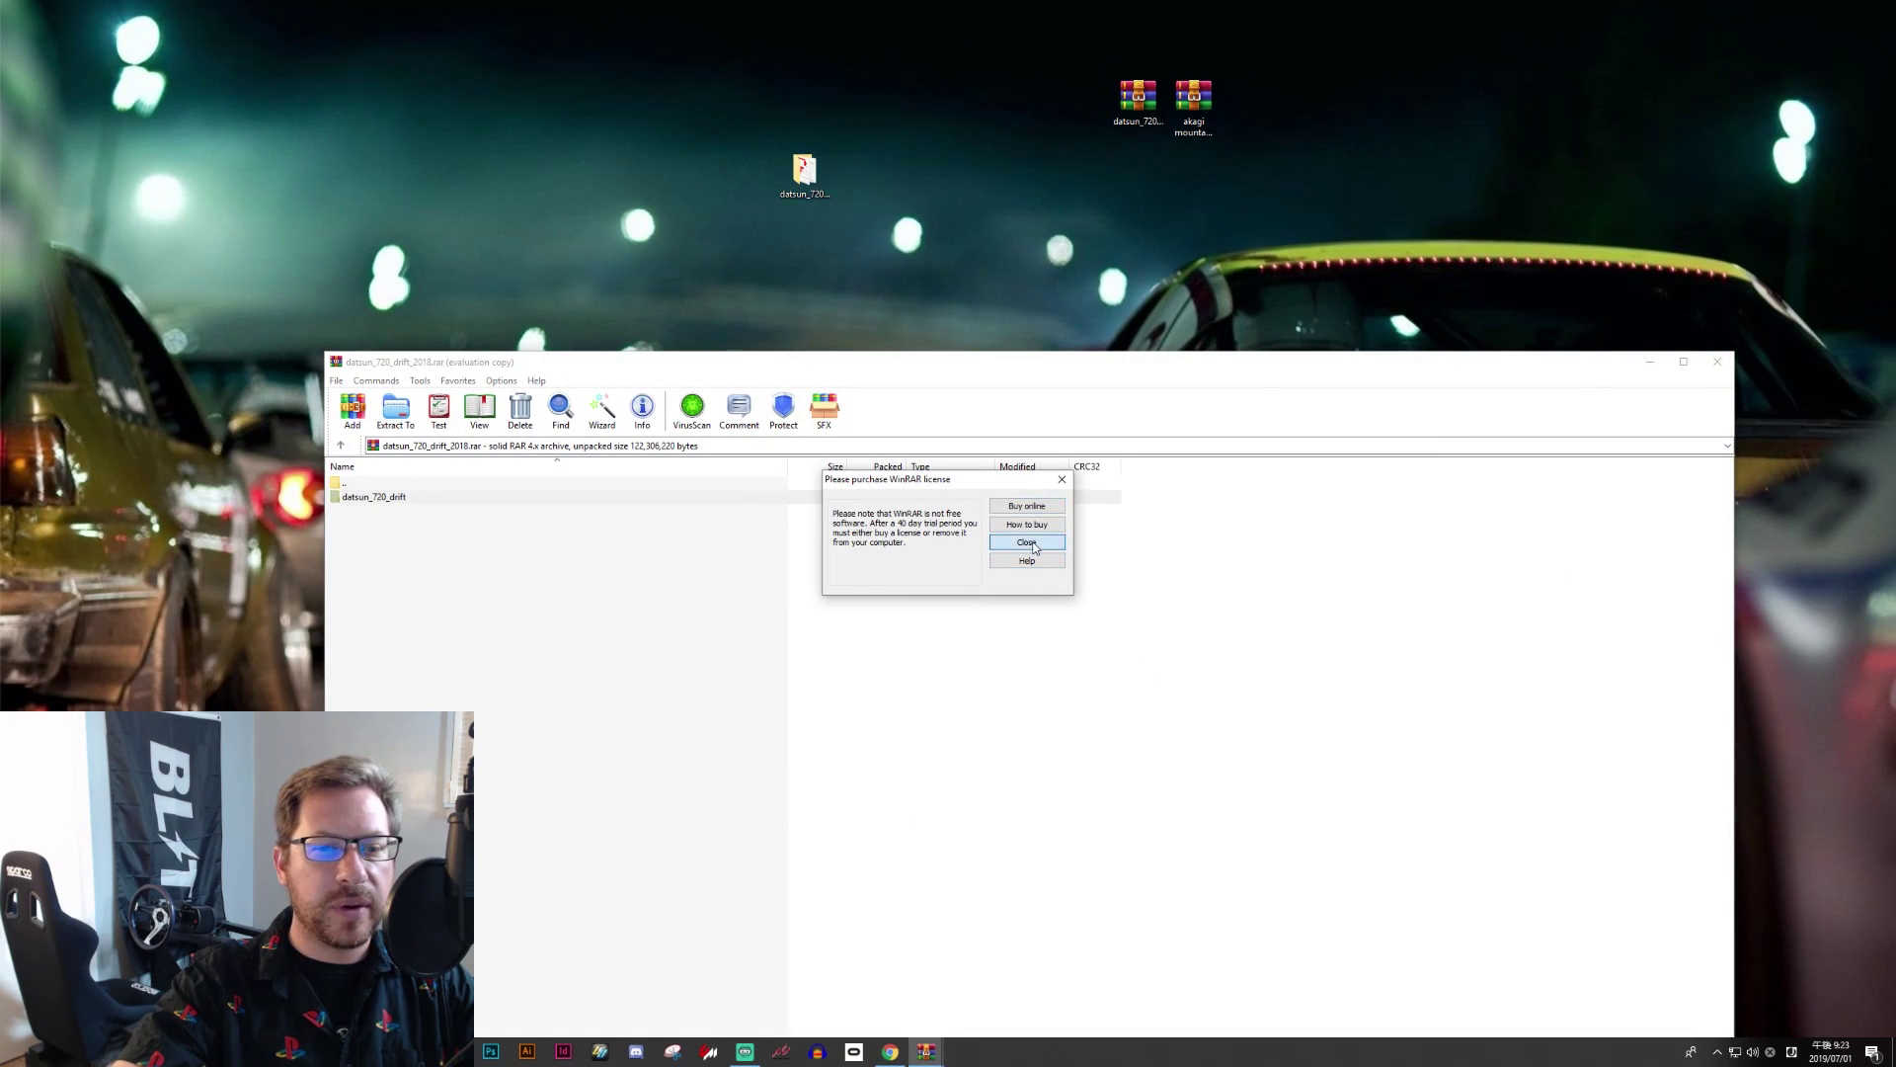
click(1027, 542)
click(1718, 361)
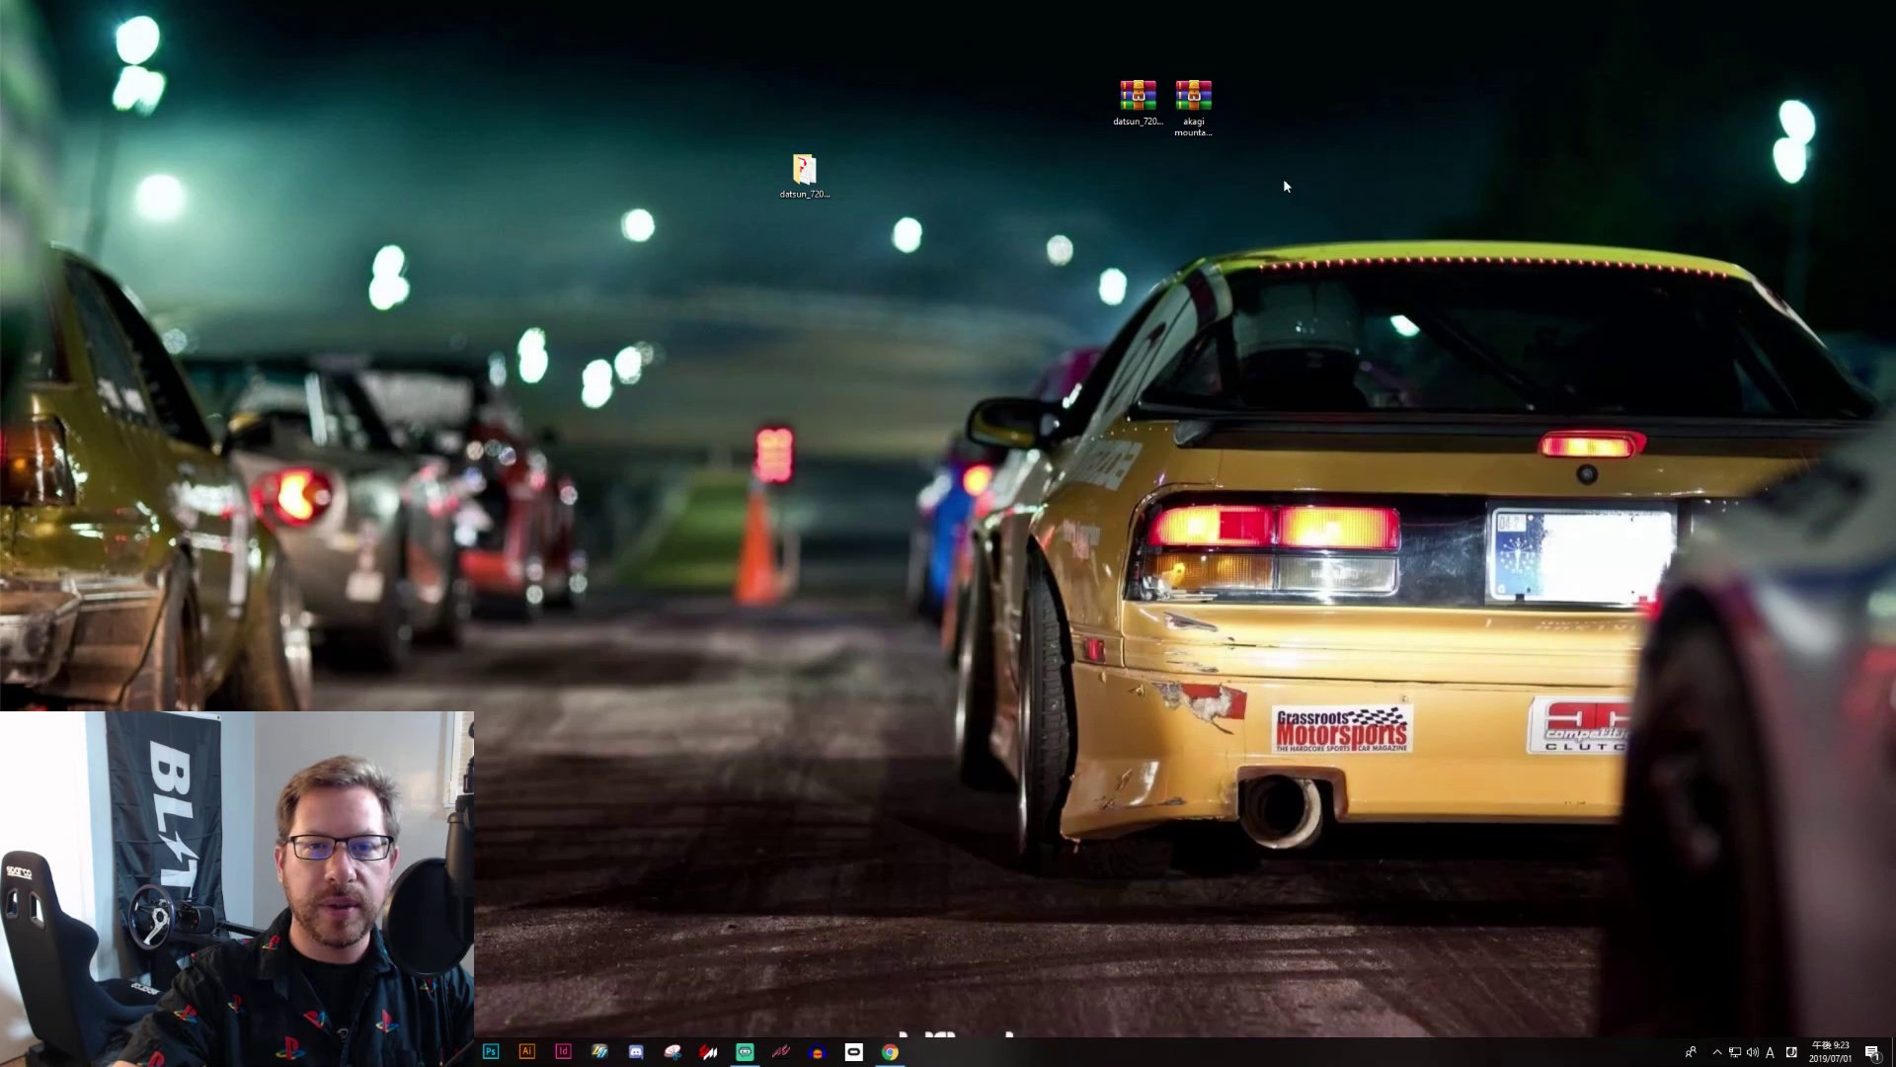
Step: Extract the akagi mountain pass folder from its archive onto the Desktop
double_click(1199, 99)
click(948, 748)
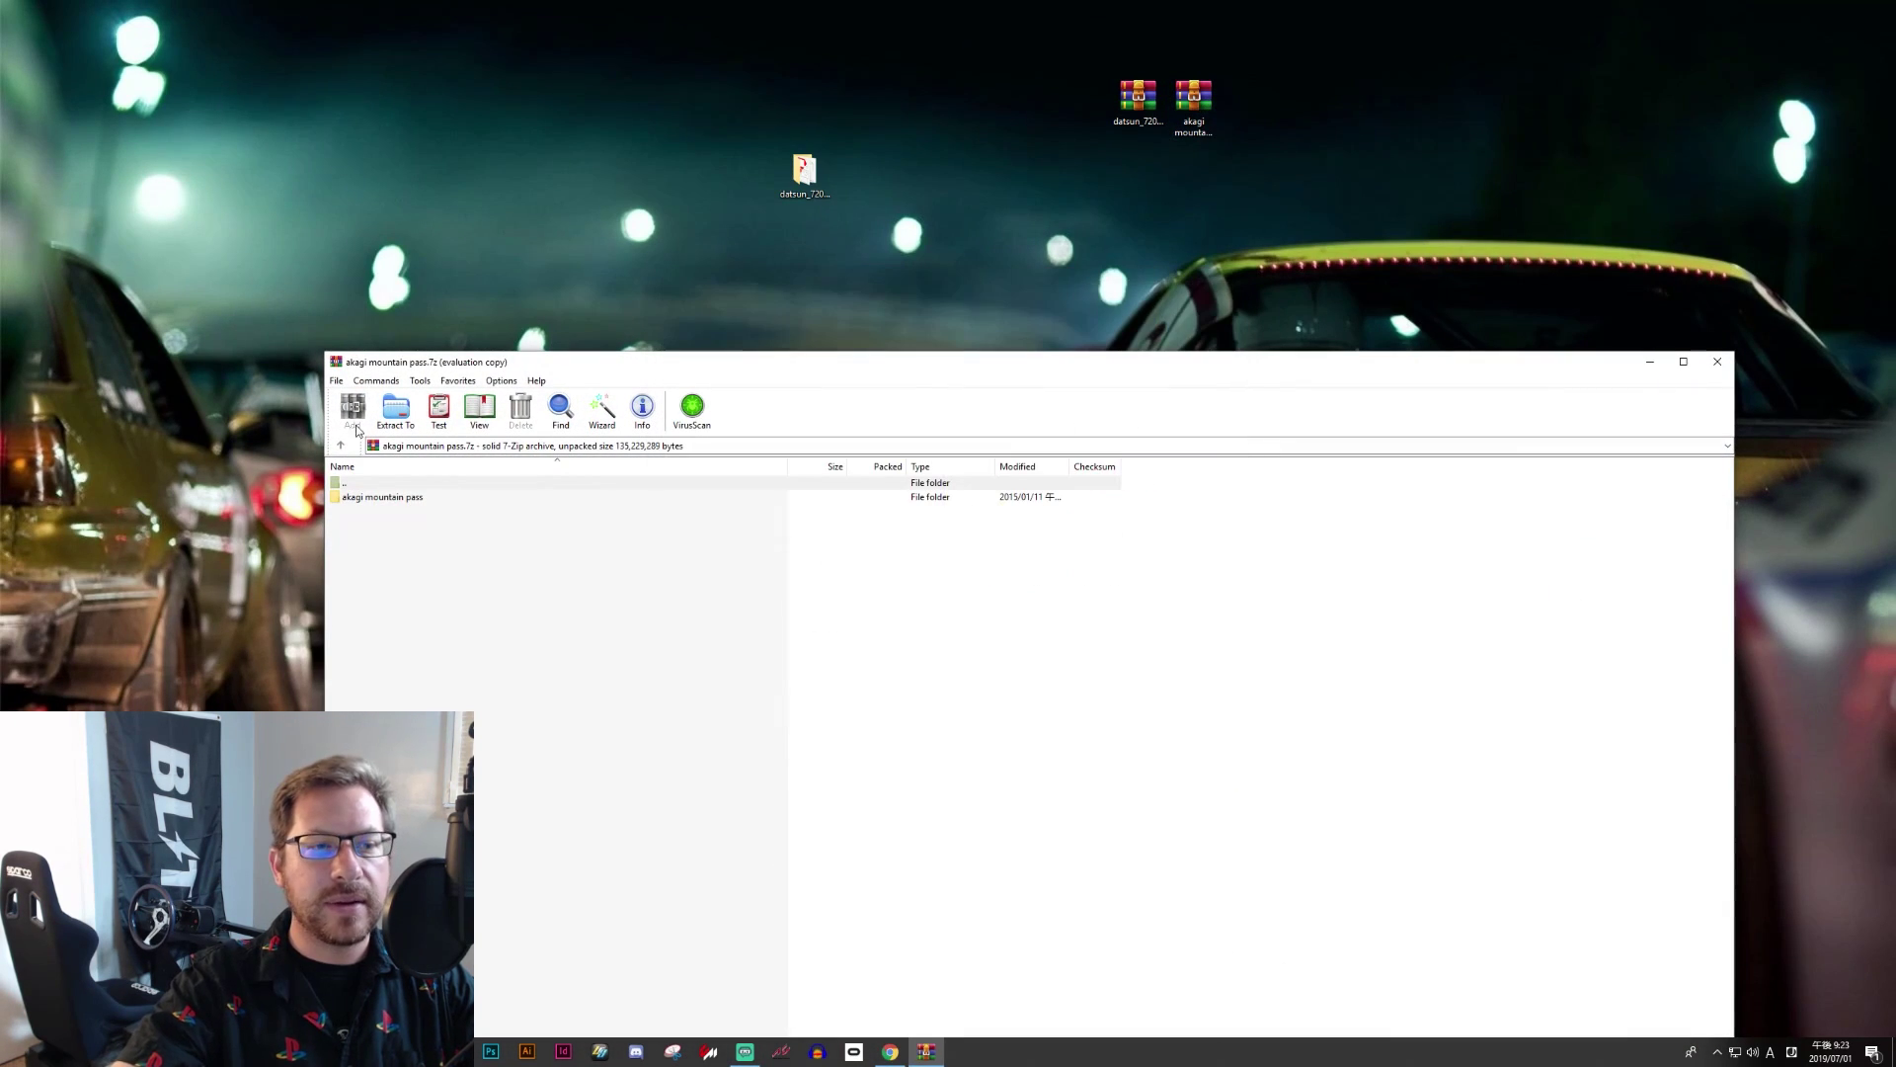
drag(382, 496, 857, 174)
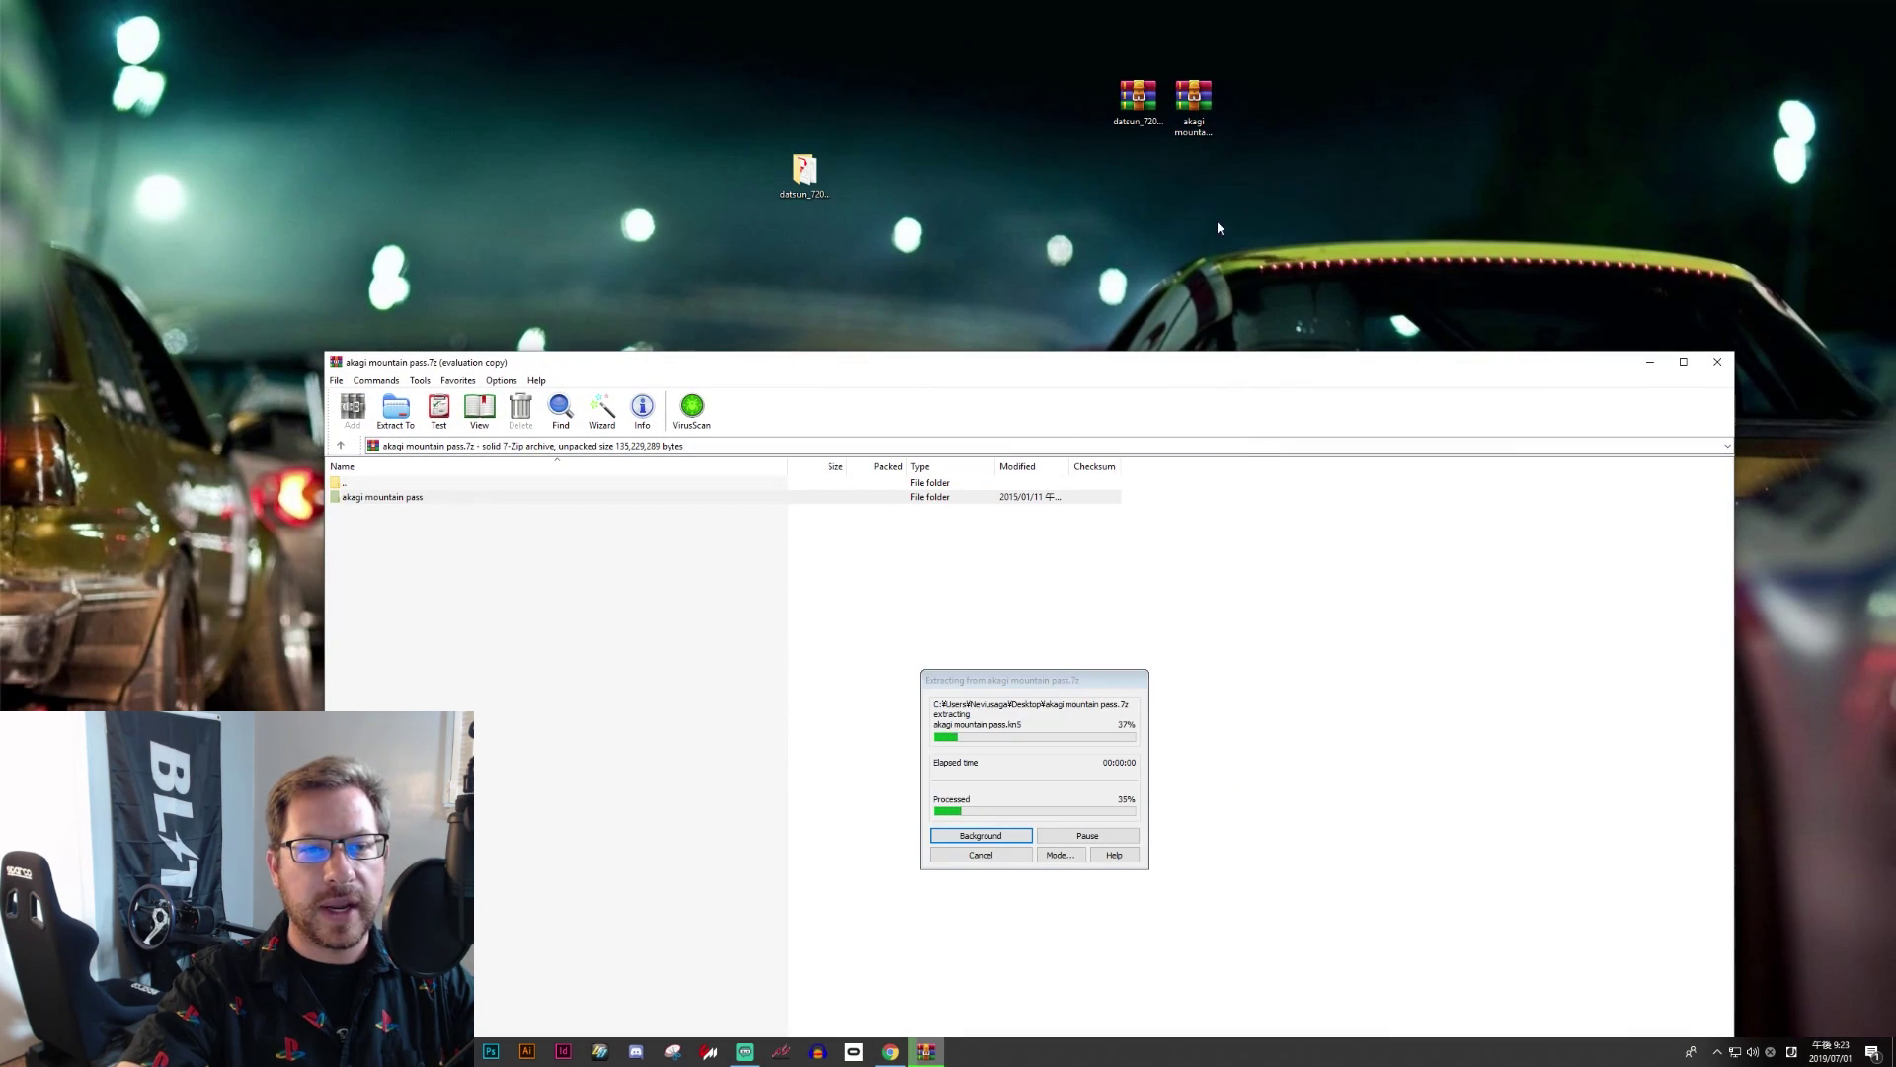
click(1717, 361)
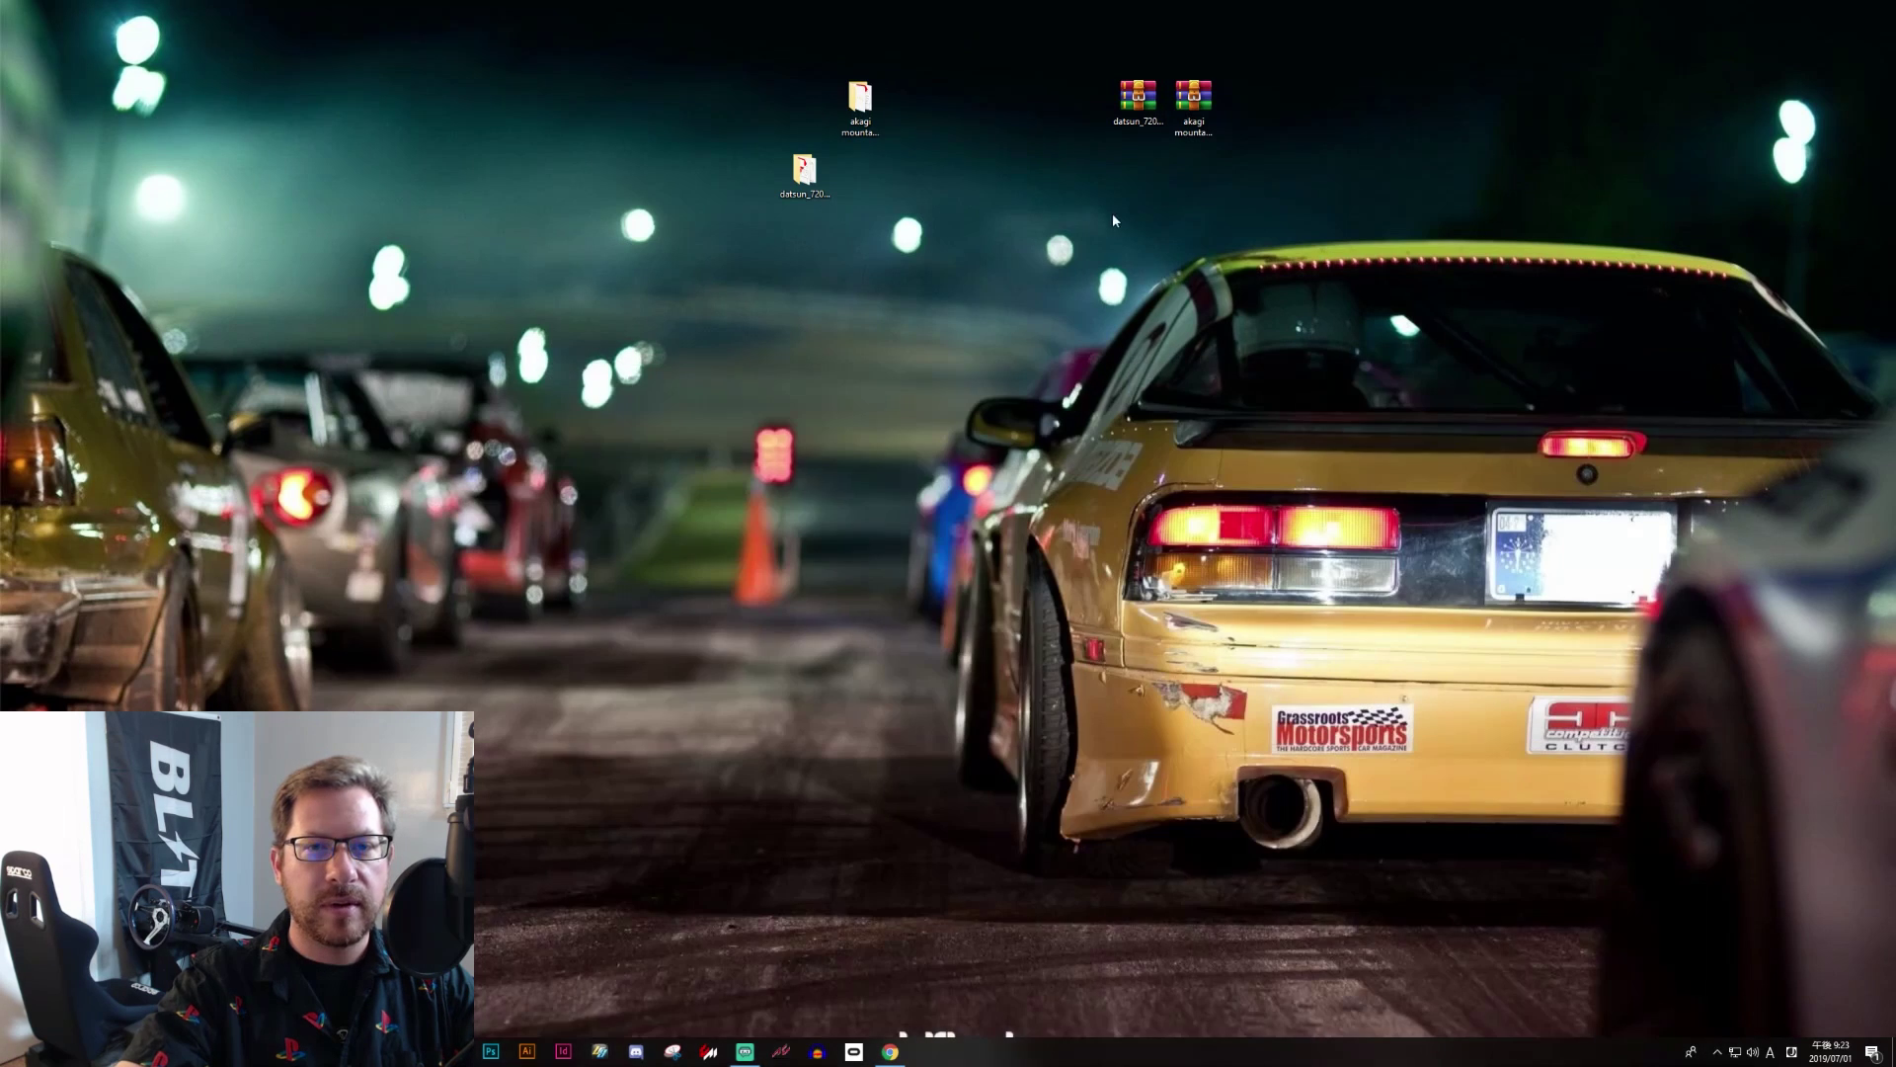
Step: Delete both archive files and line up the two extracted folders on the desktop
drag(1112, 212, 1227, 71)
key(Delete)
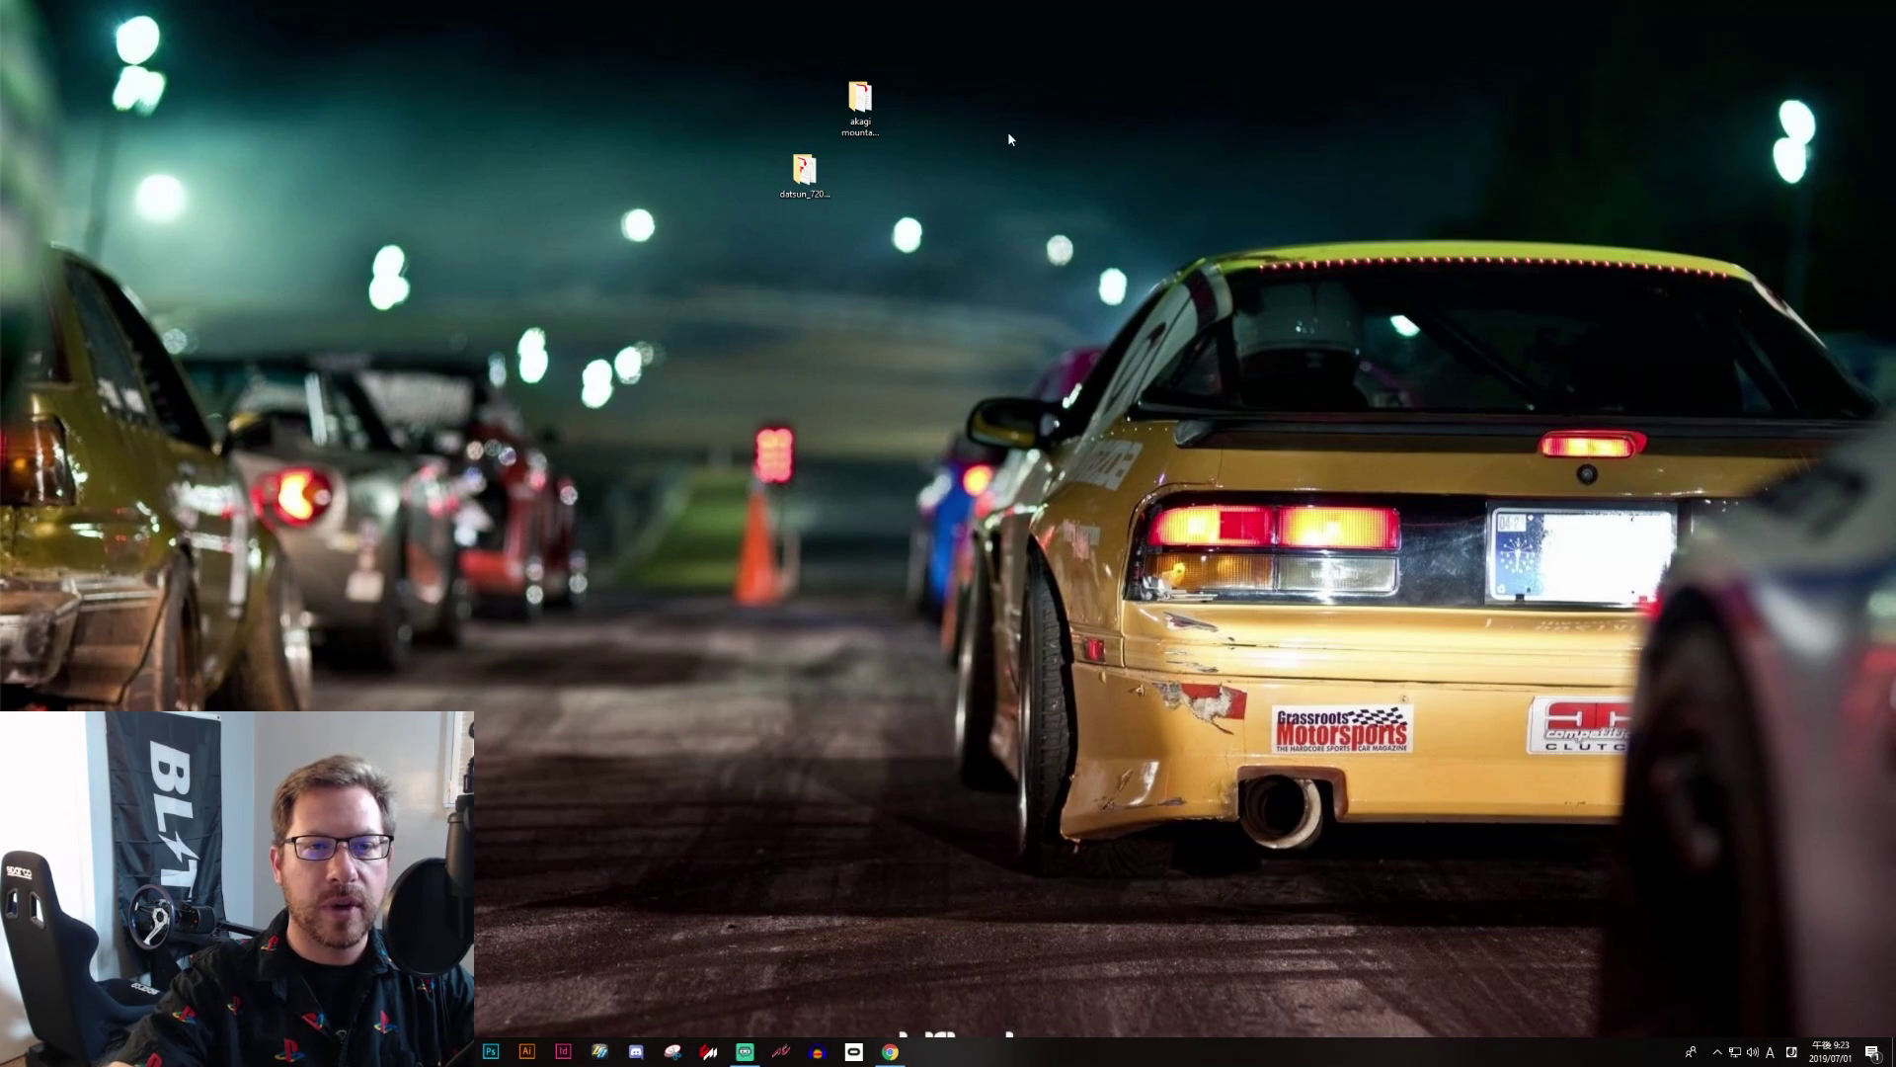
drag(860, 99, 869, 183)
drag(727, 128, 1250, 173)
Step: Move the datsun_720_drift folder into assettocorsa\content\cars
click(1163, 265)
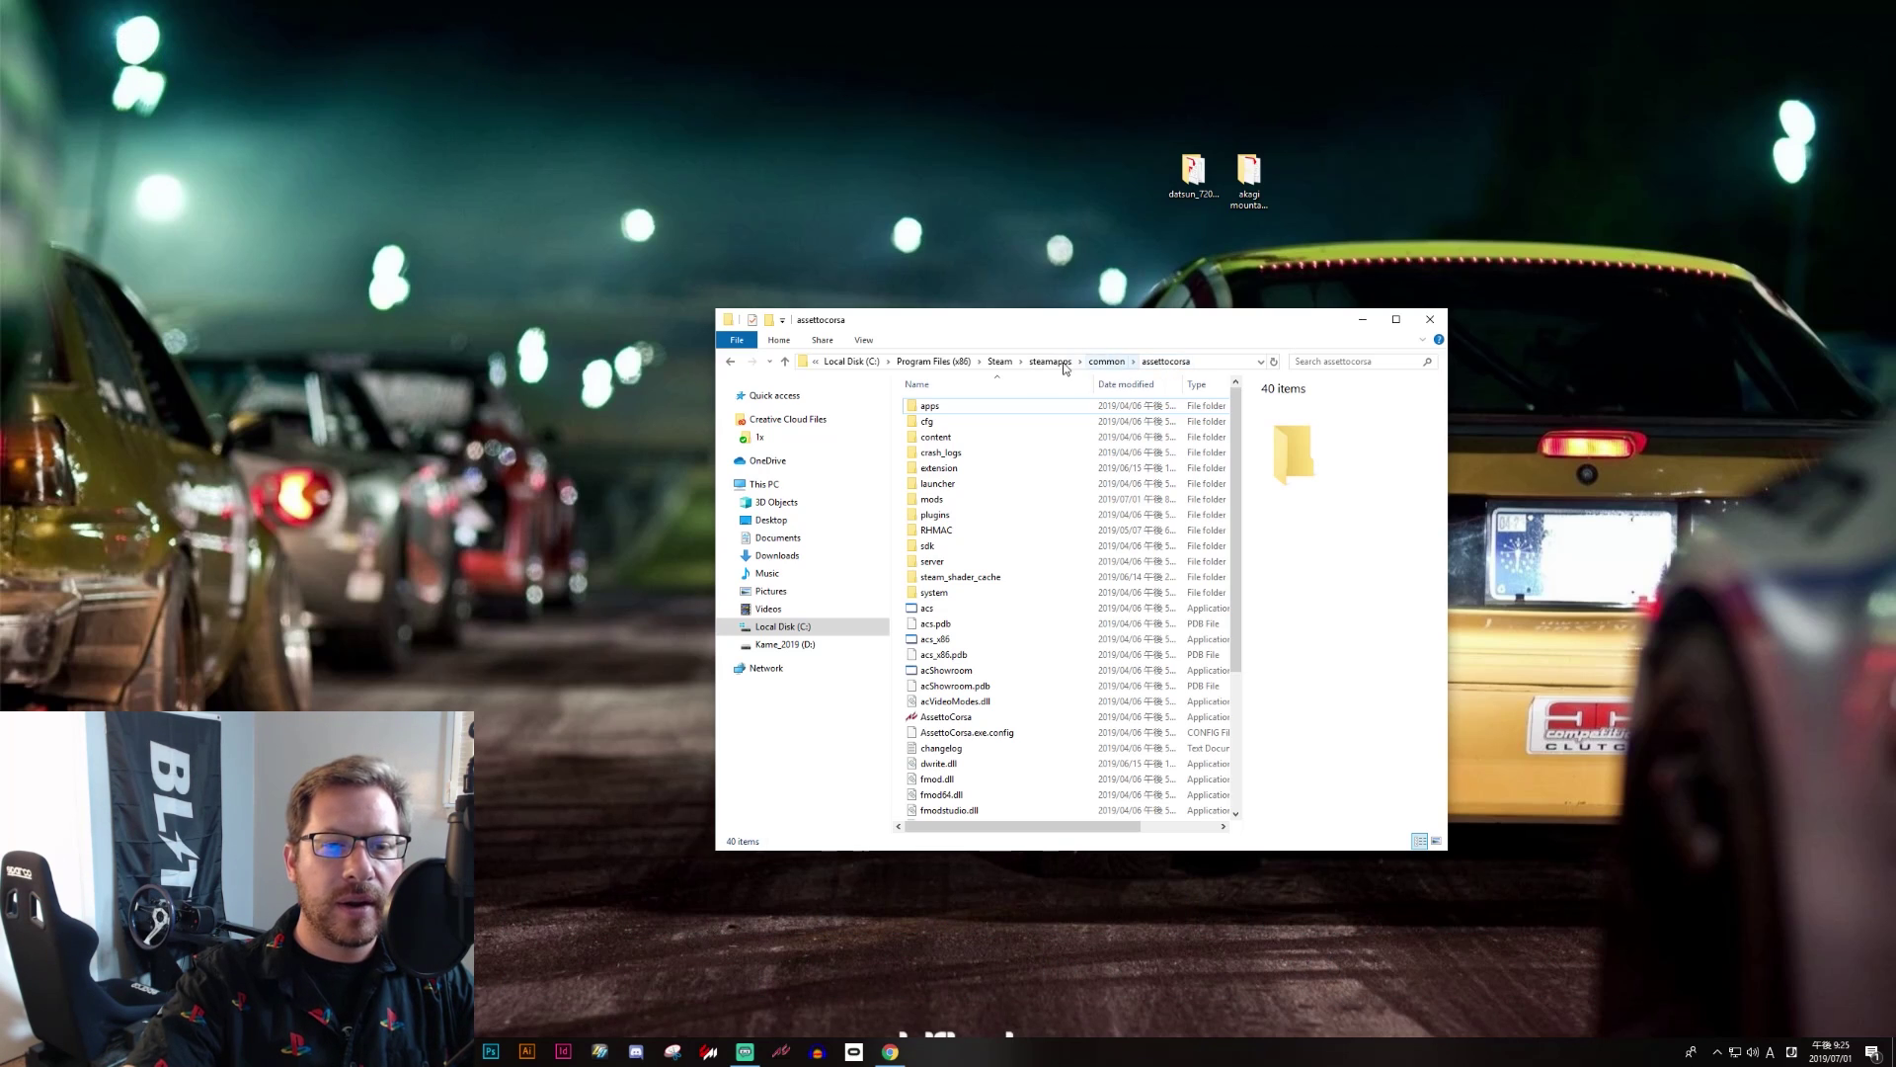
double_click(931, 439)
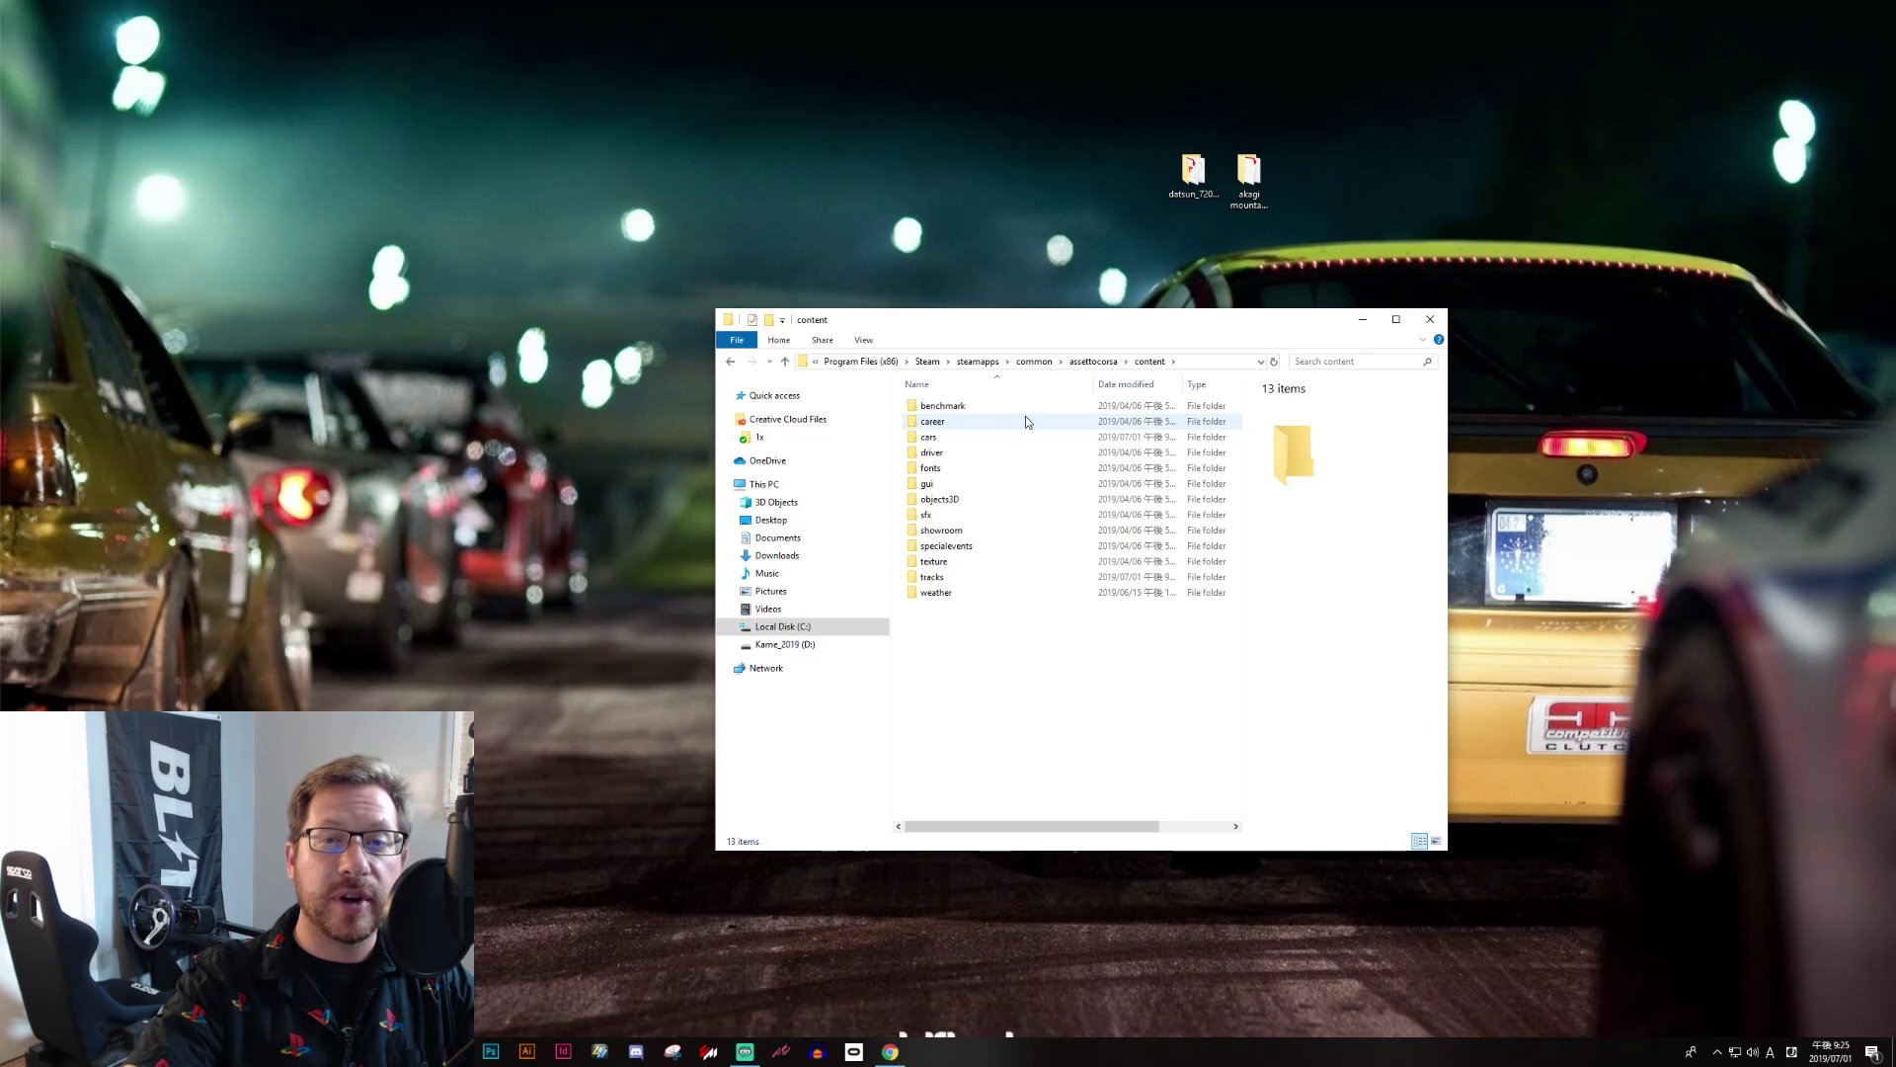
double_click(929, 441)
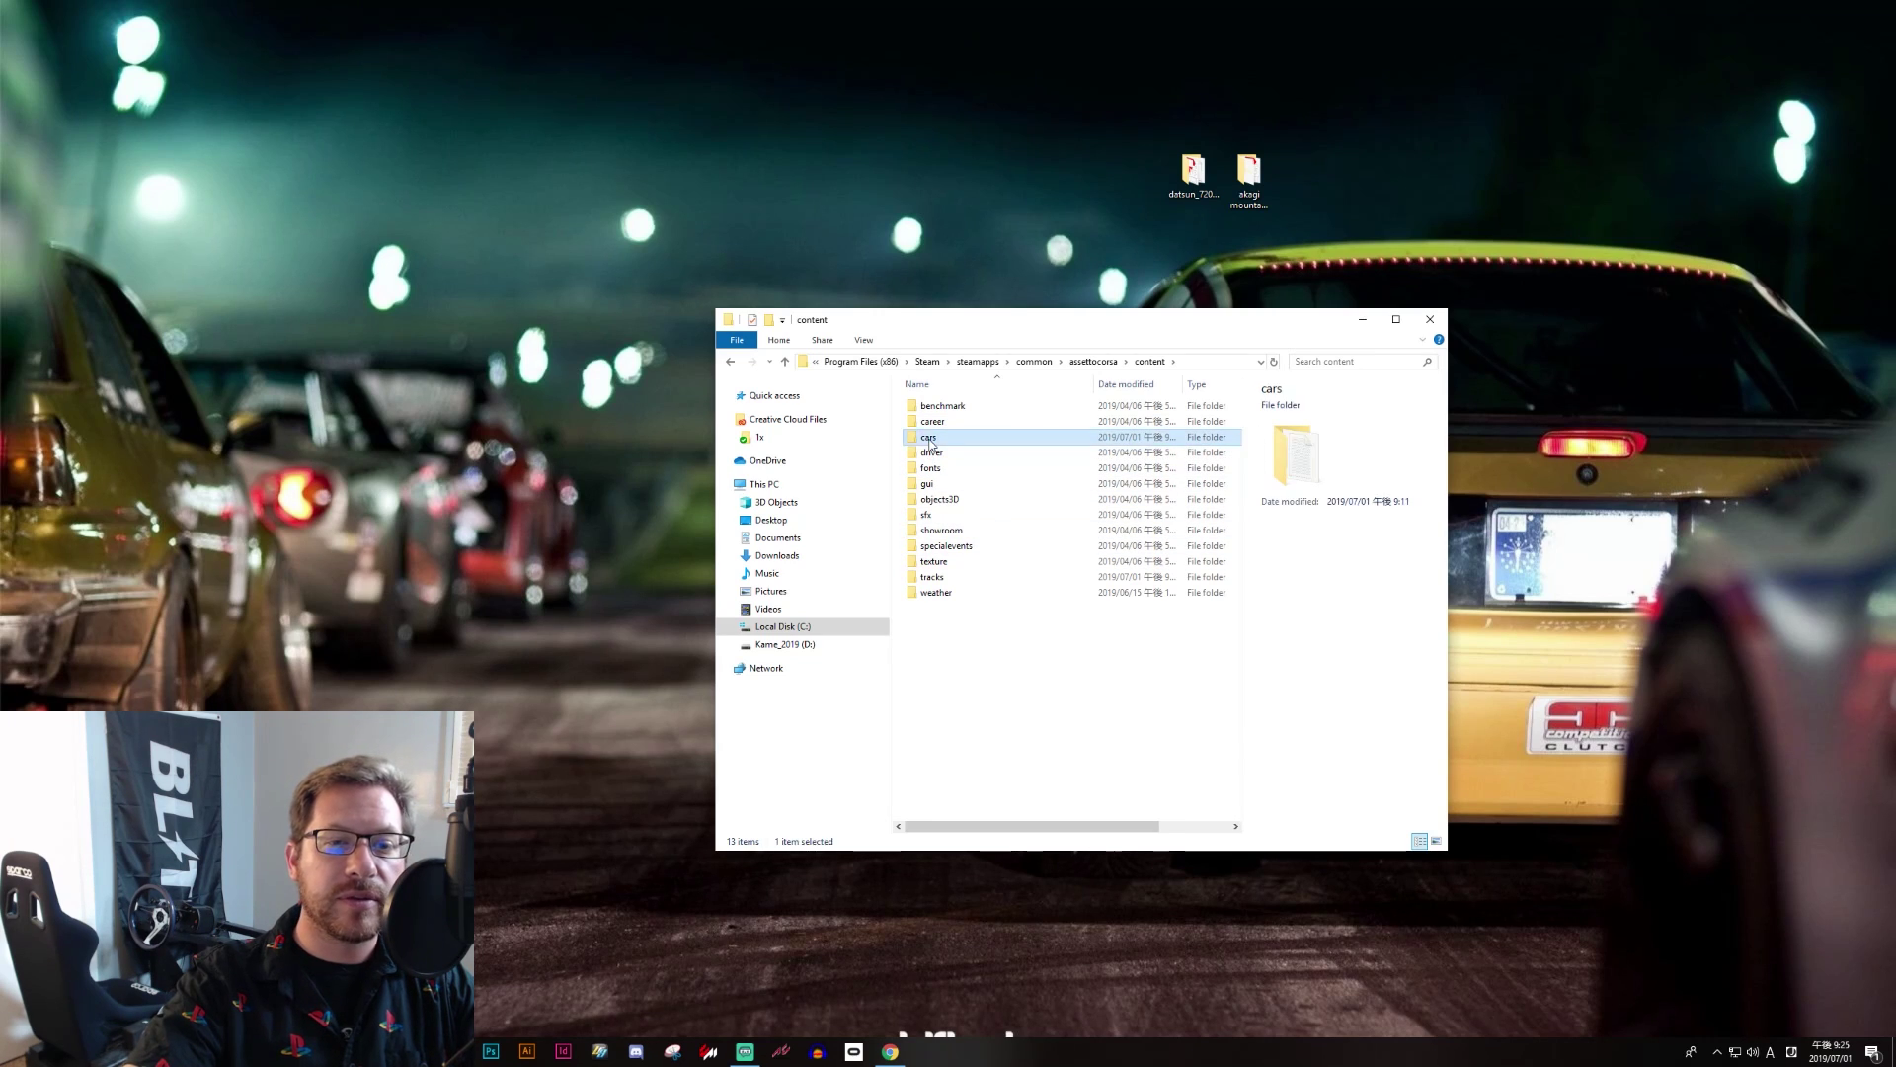
click(1192, 173)
key(ctrl+x)
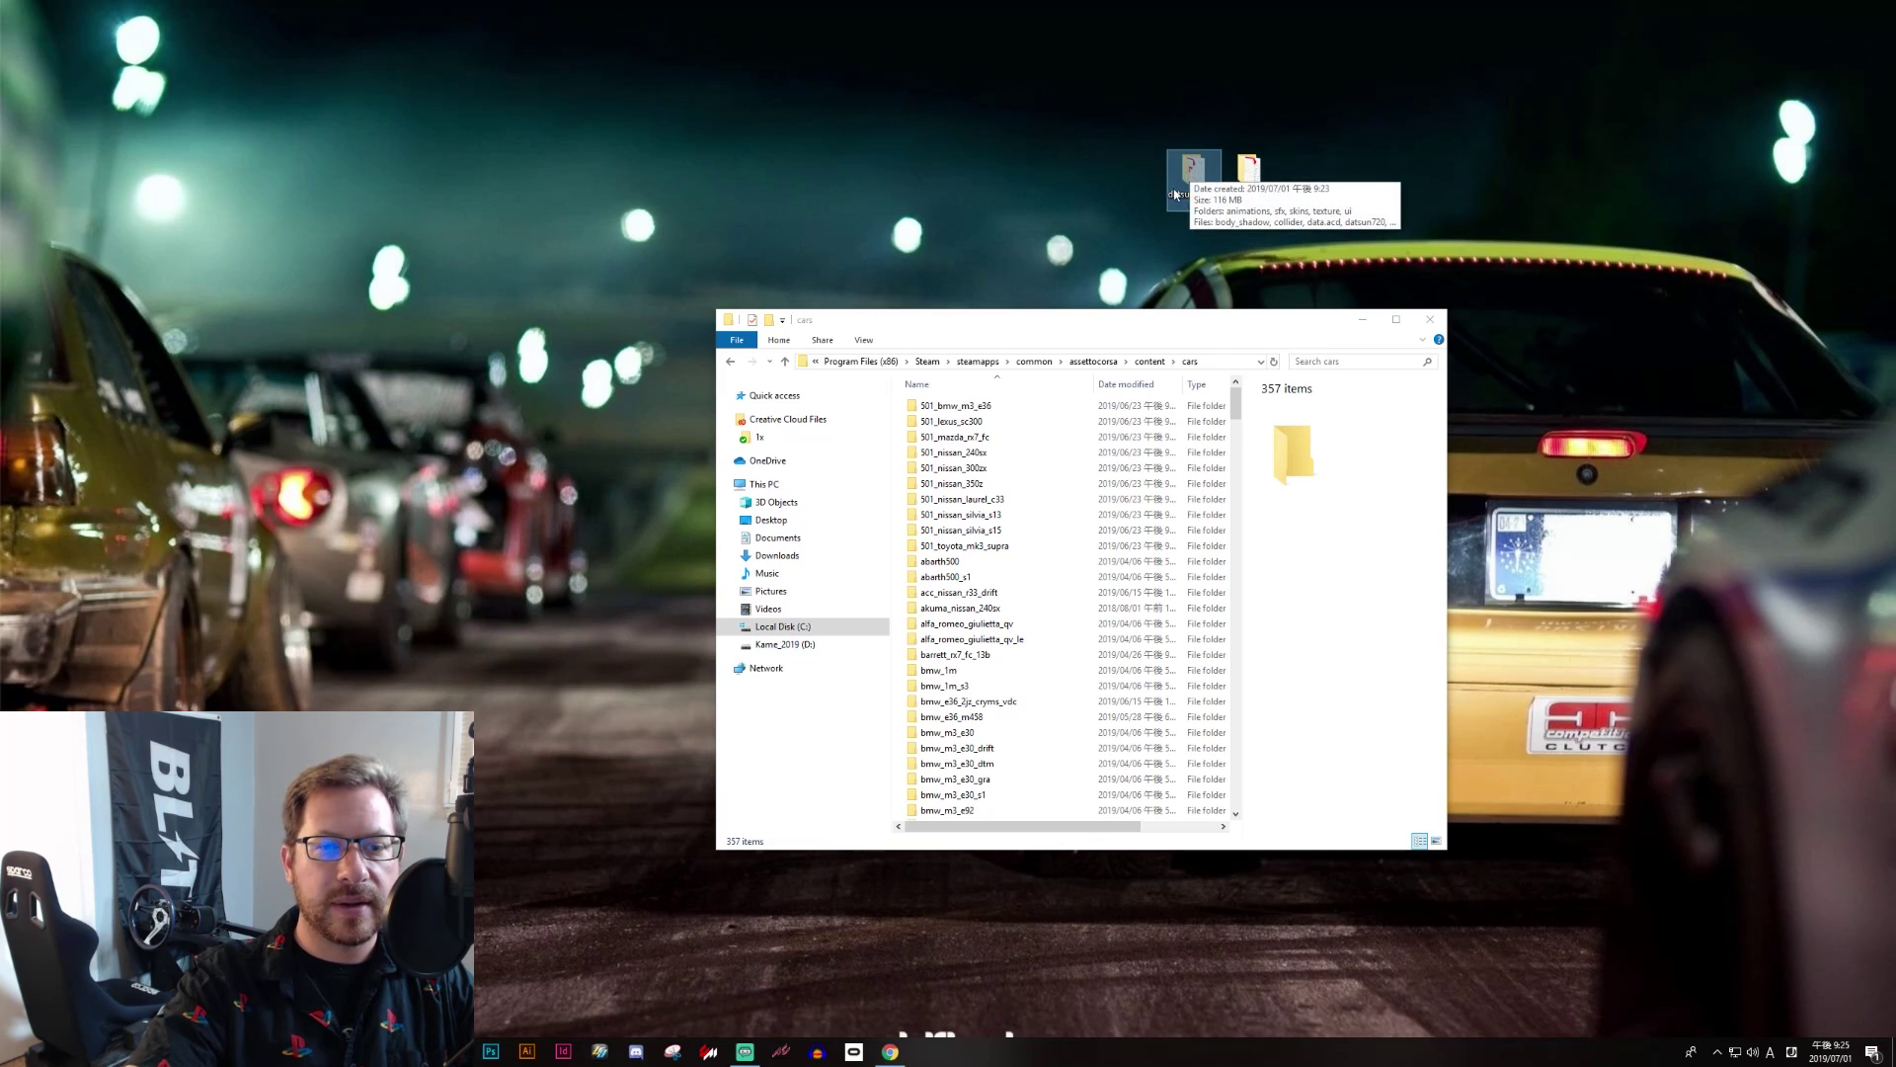
click(1018, 626)
key(ctrl+v)
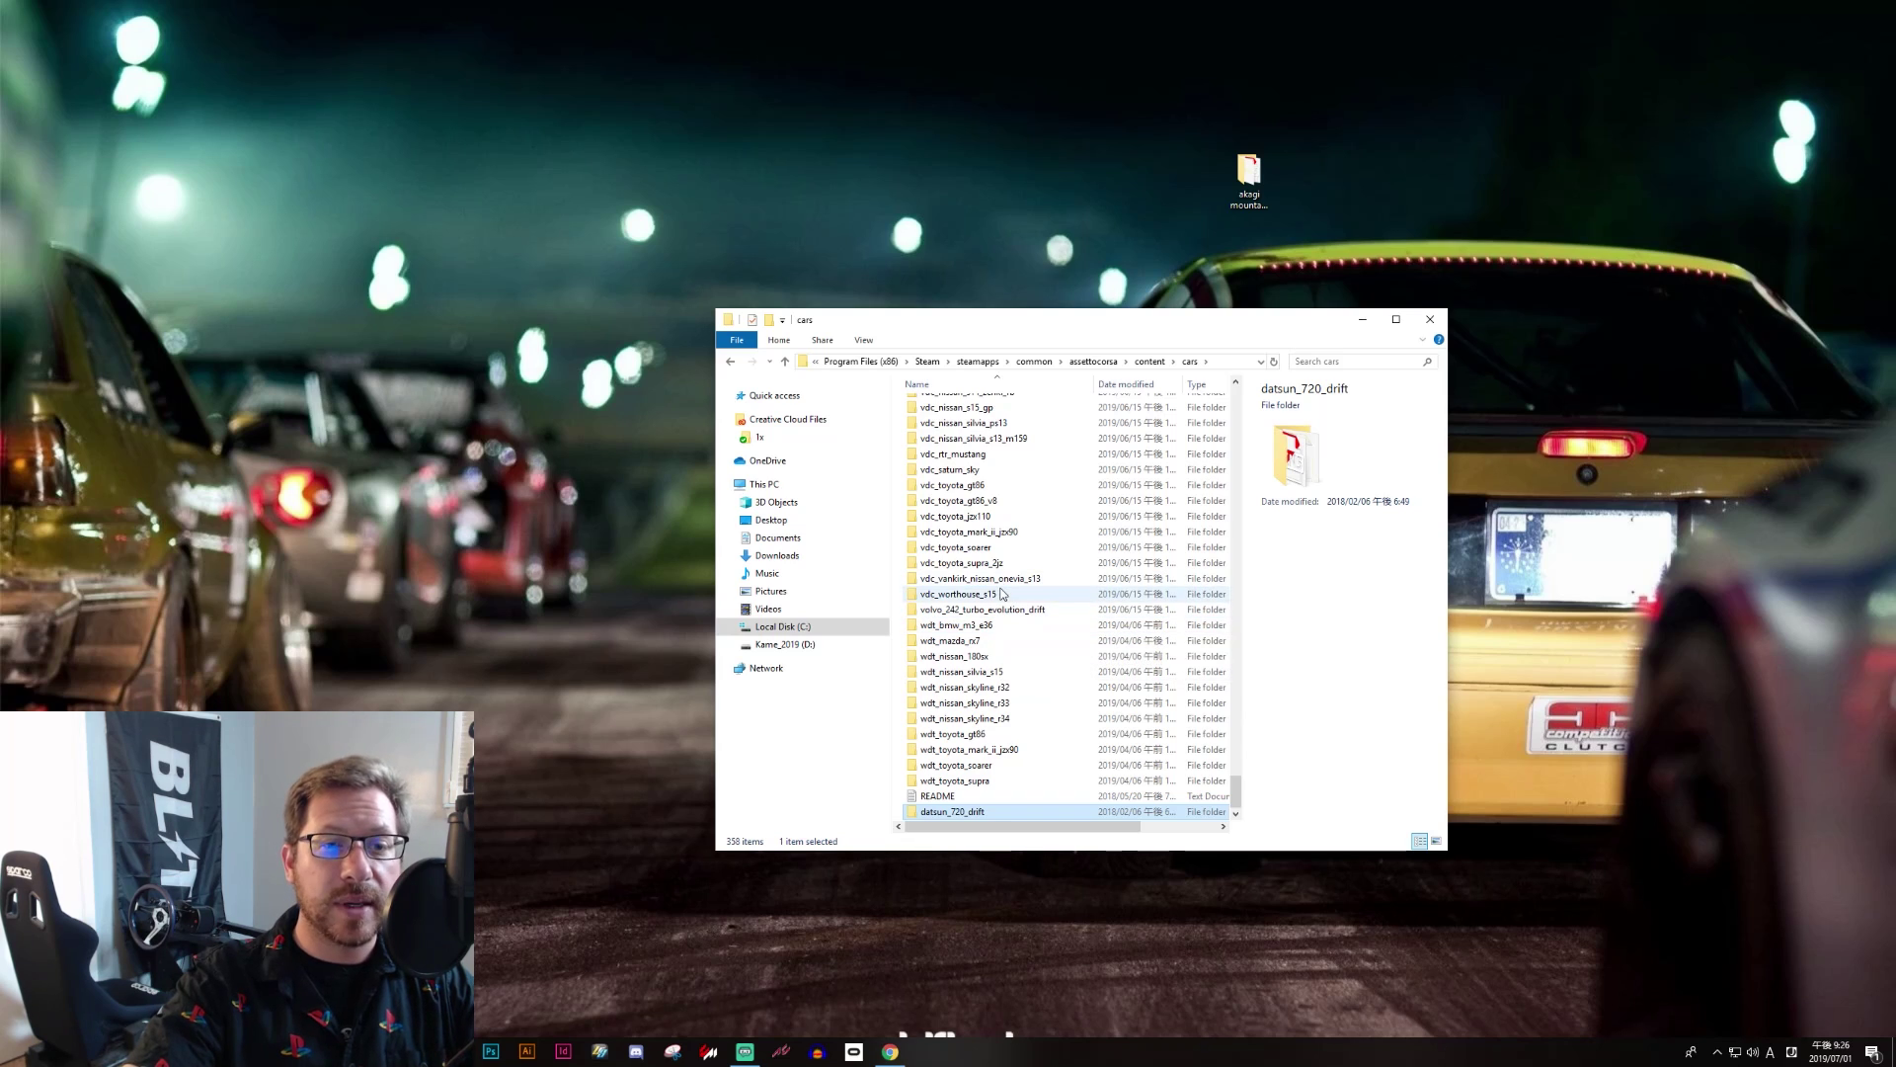
Step: Move the akagi mountain pass folder into content\tracks and close File Explorer
key(alt+Up)
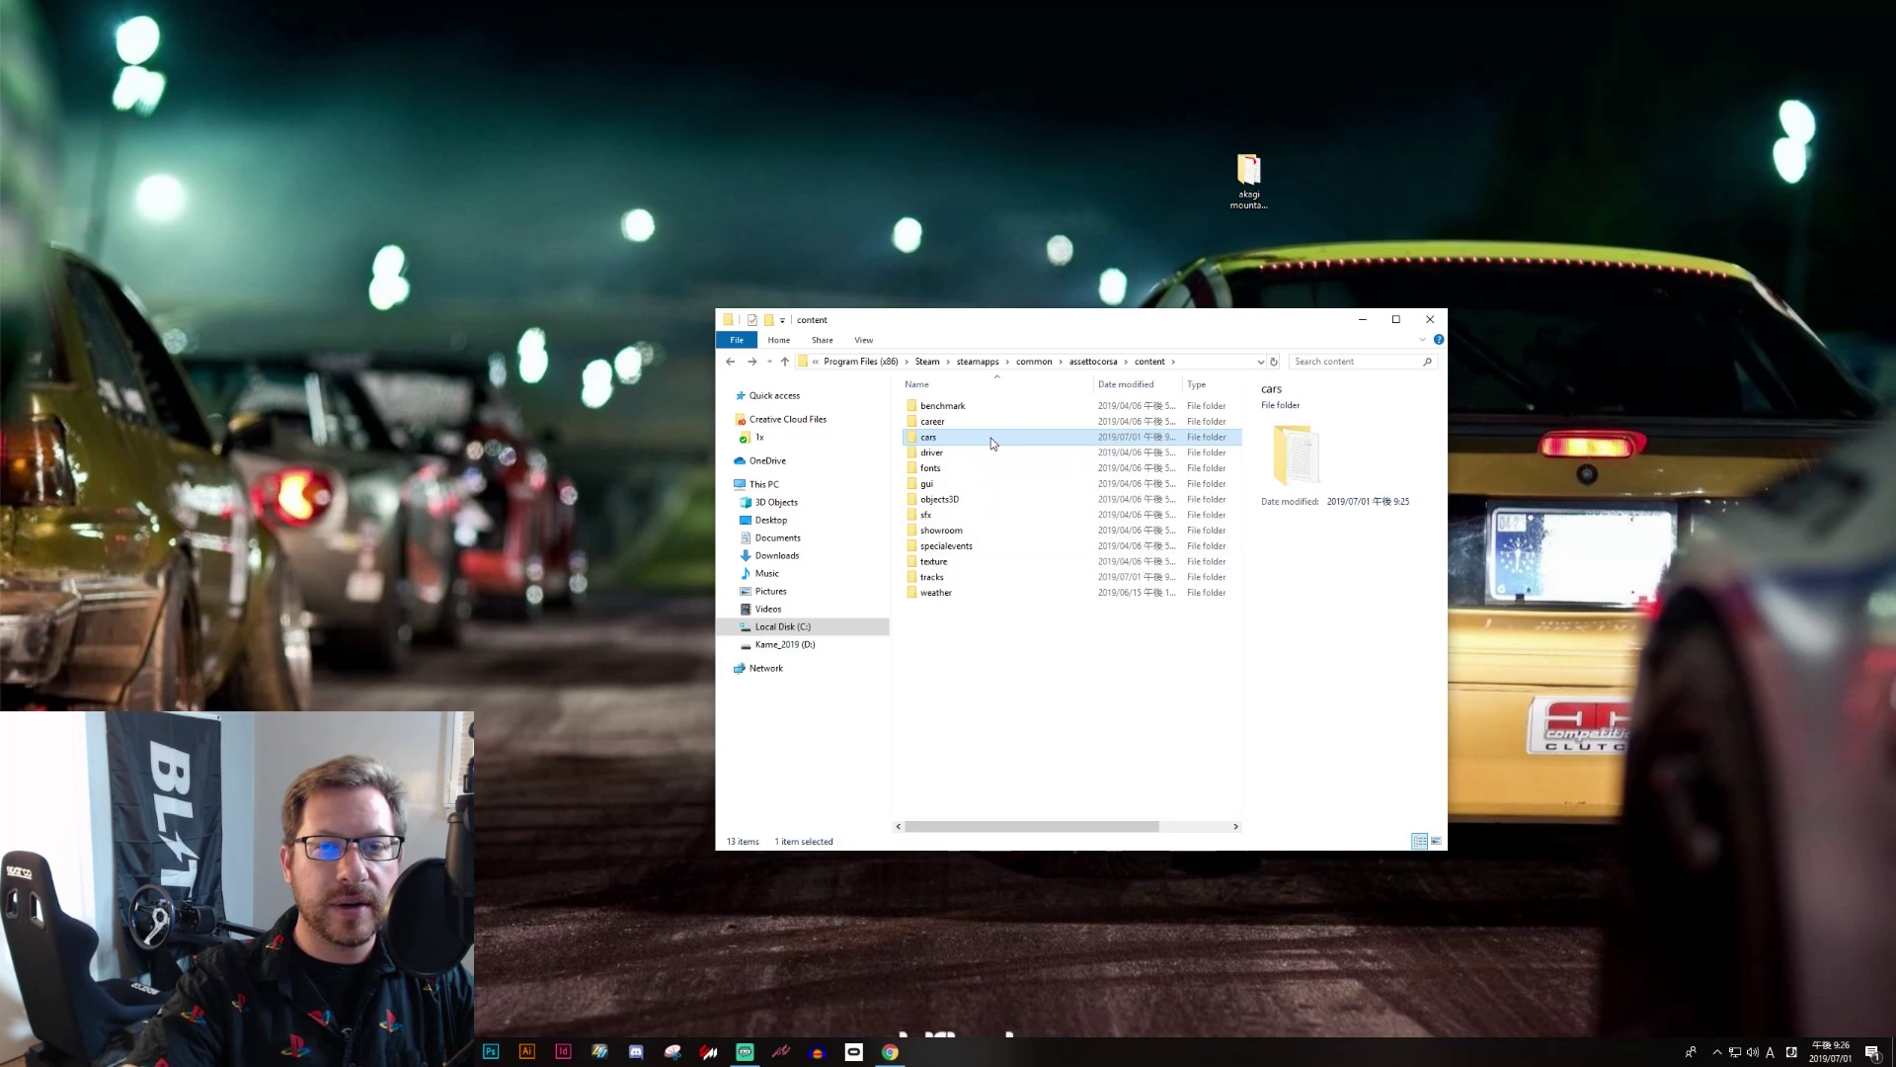
double_click(932, 578)
click(1250, 177)
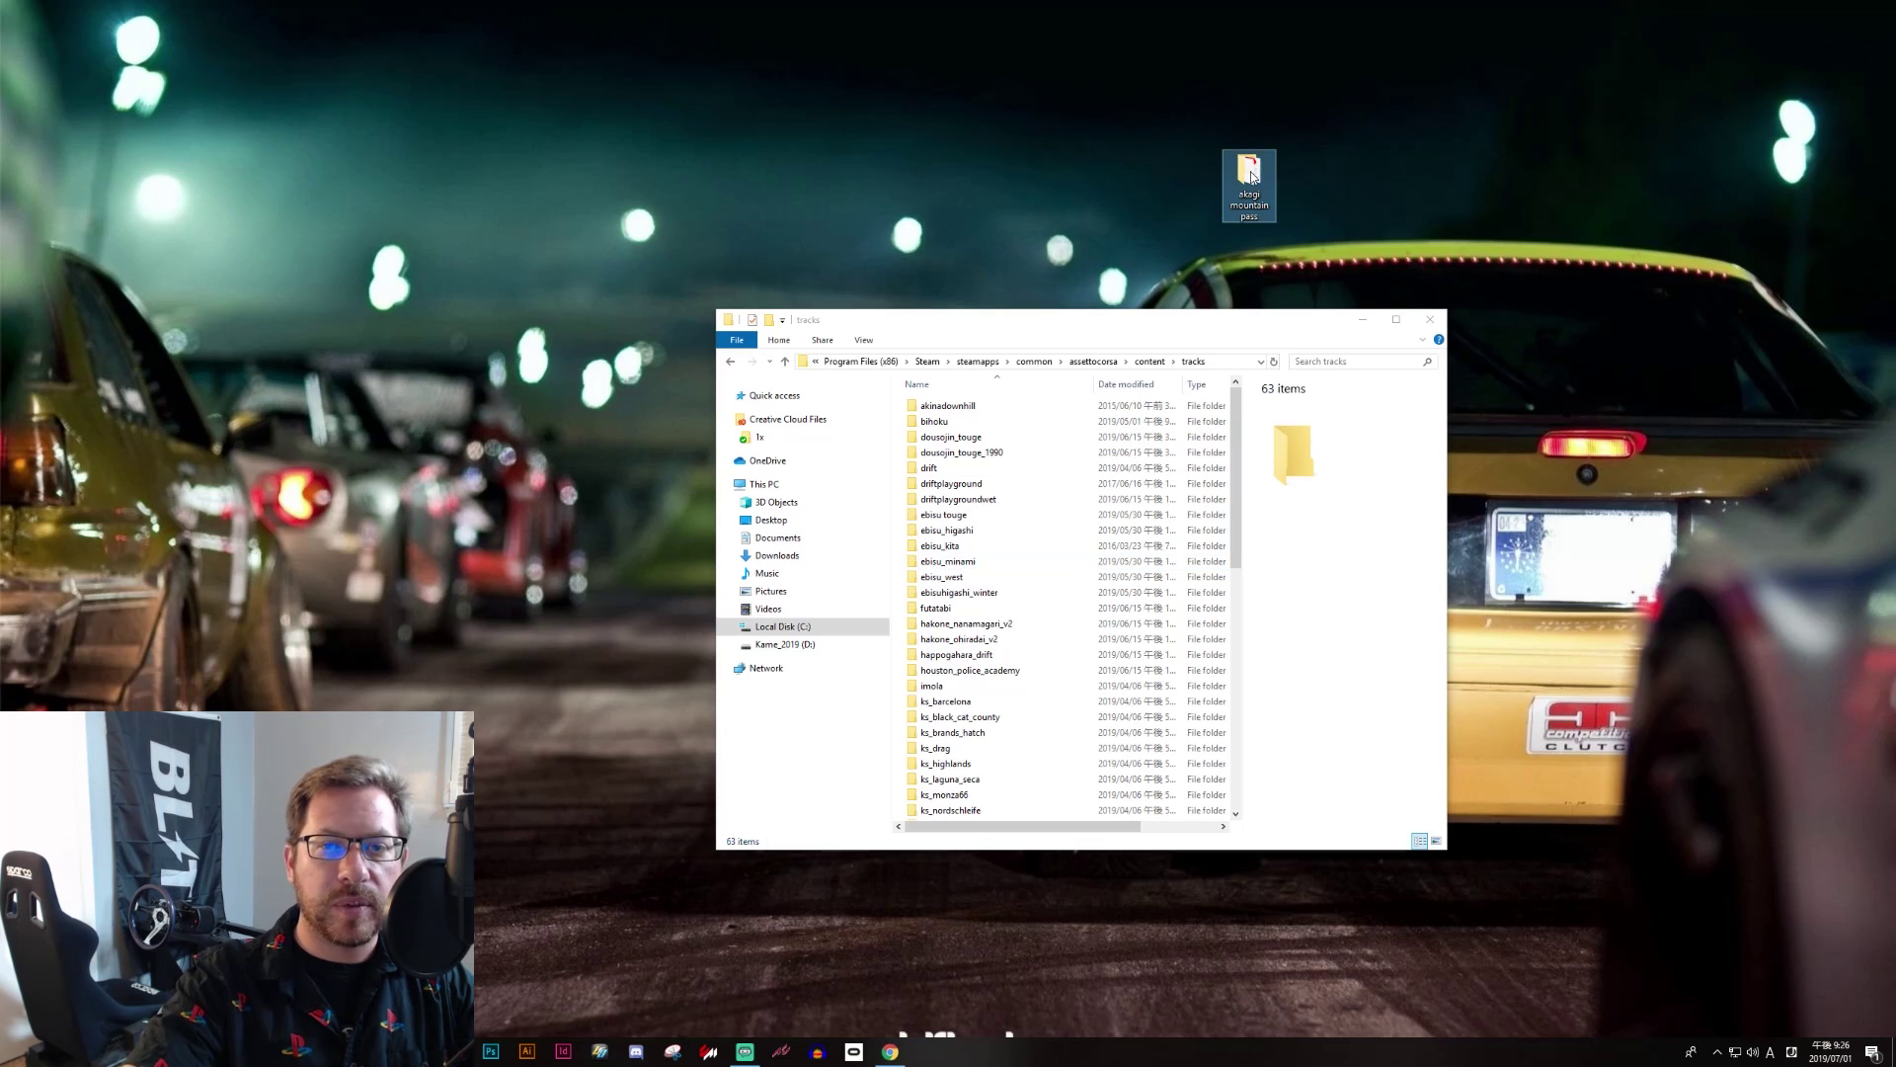
click(954, 518)
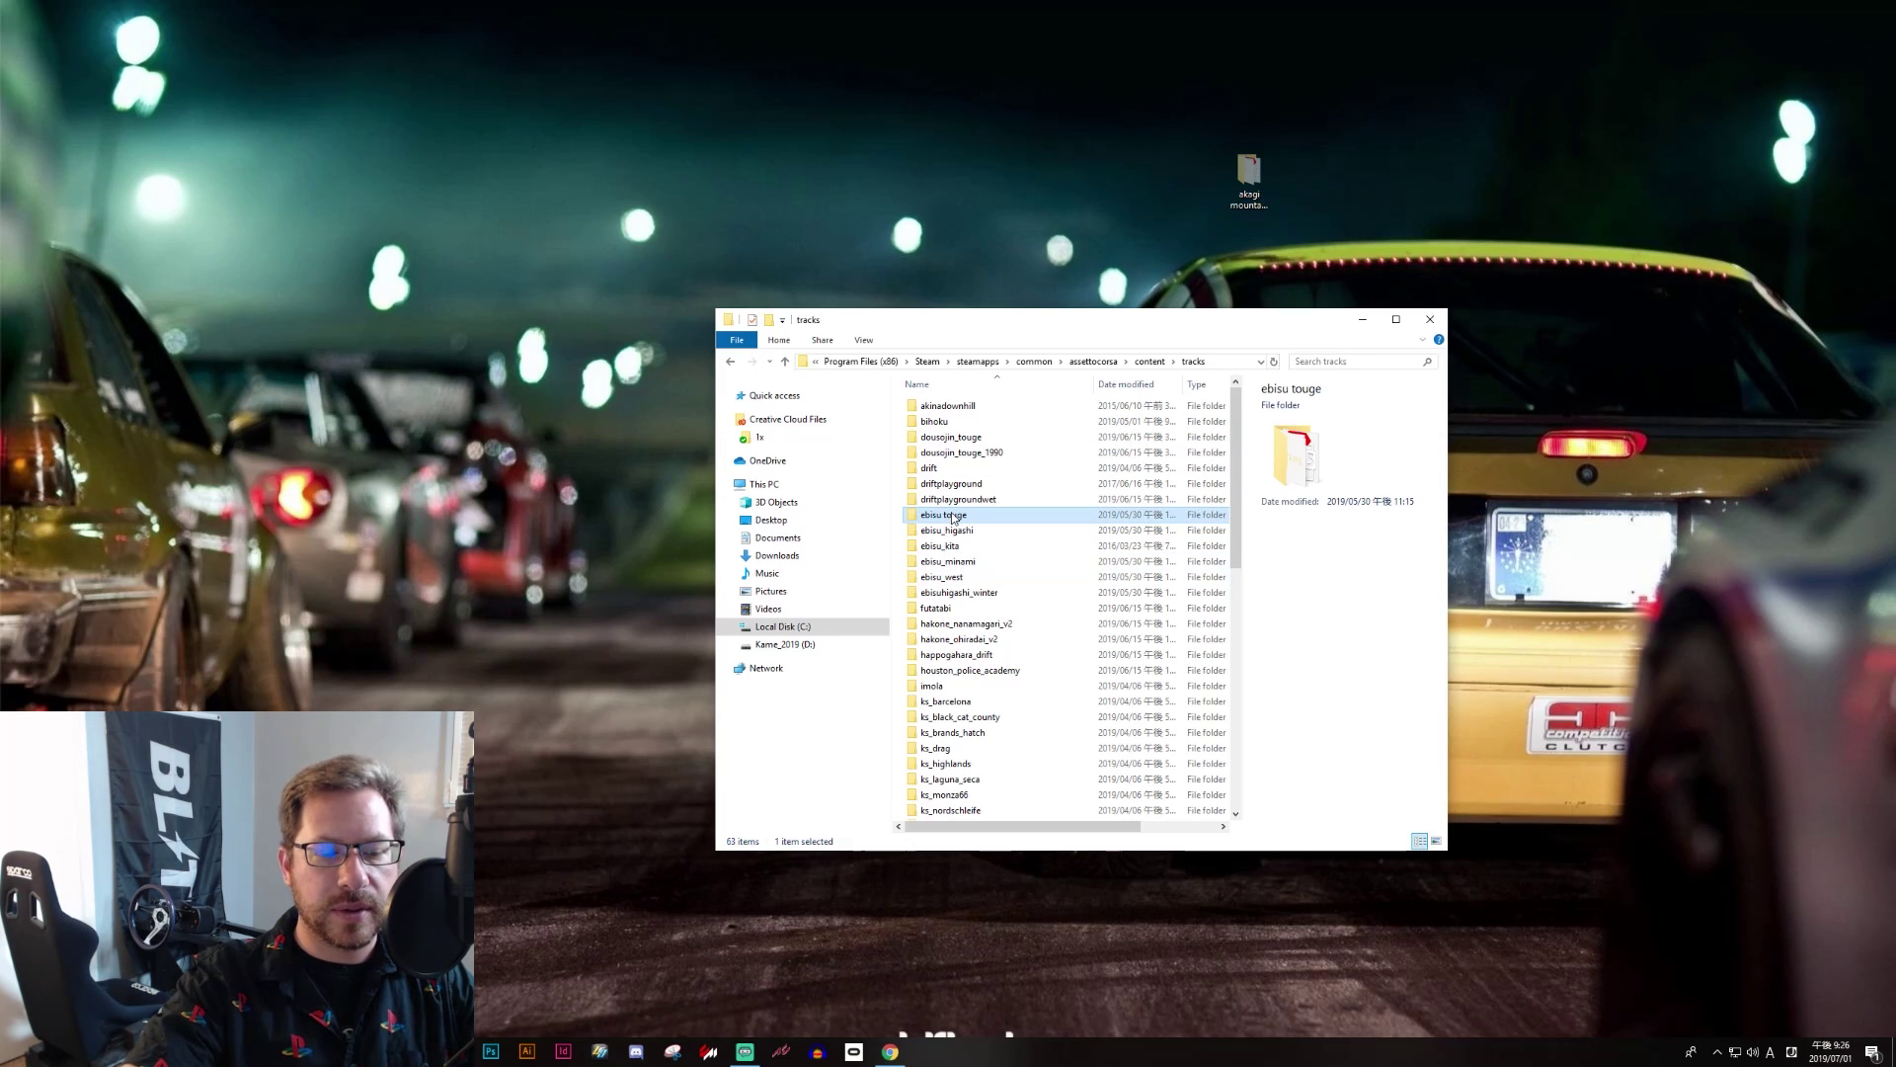
key(ctrl+v)
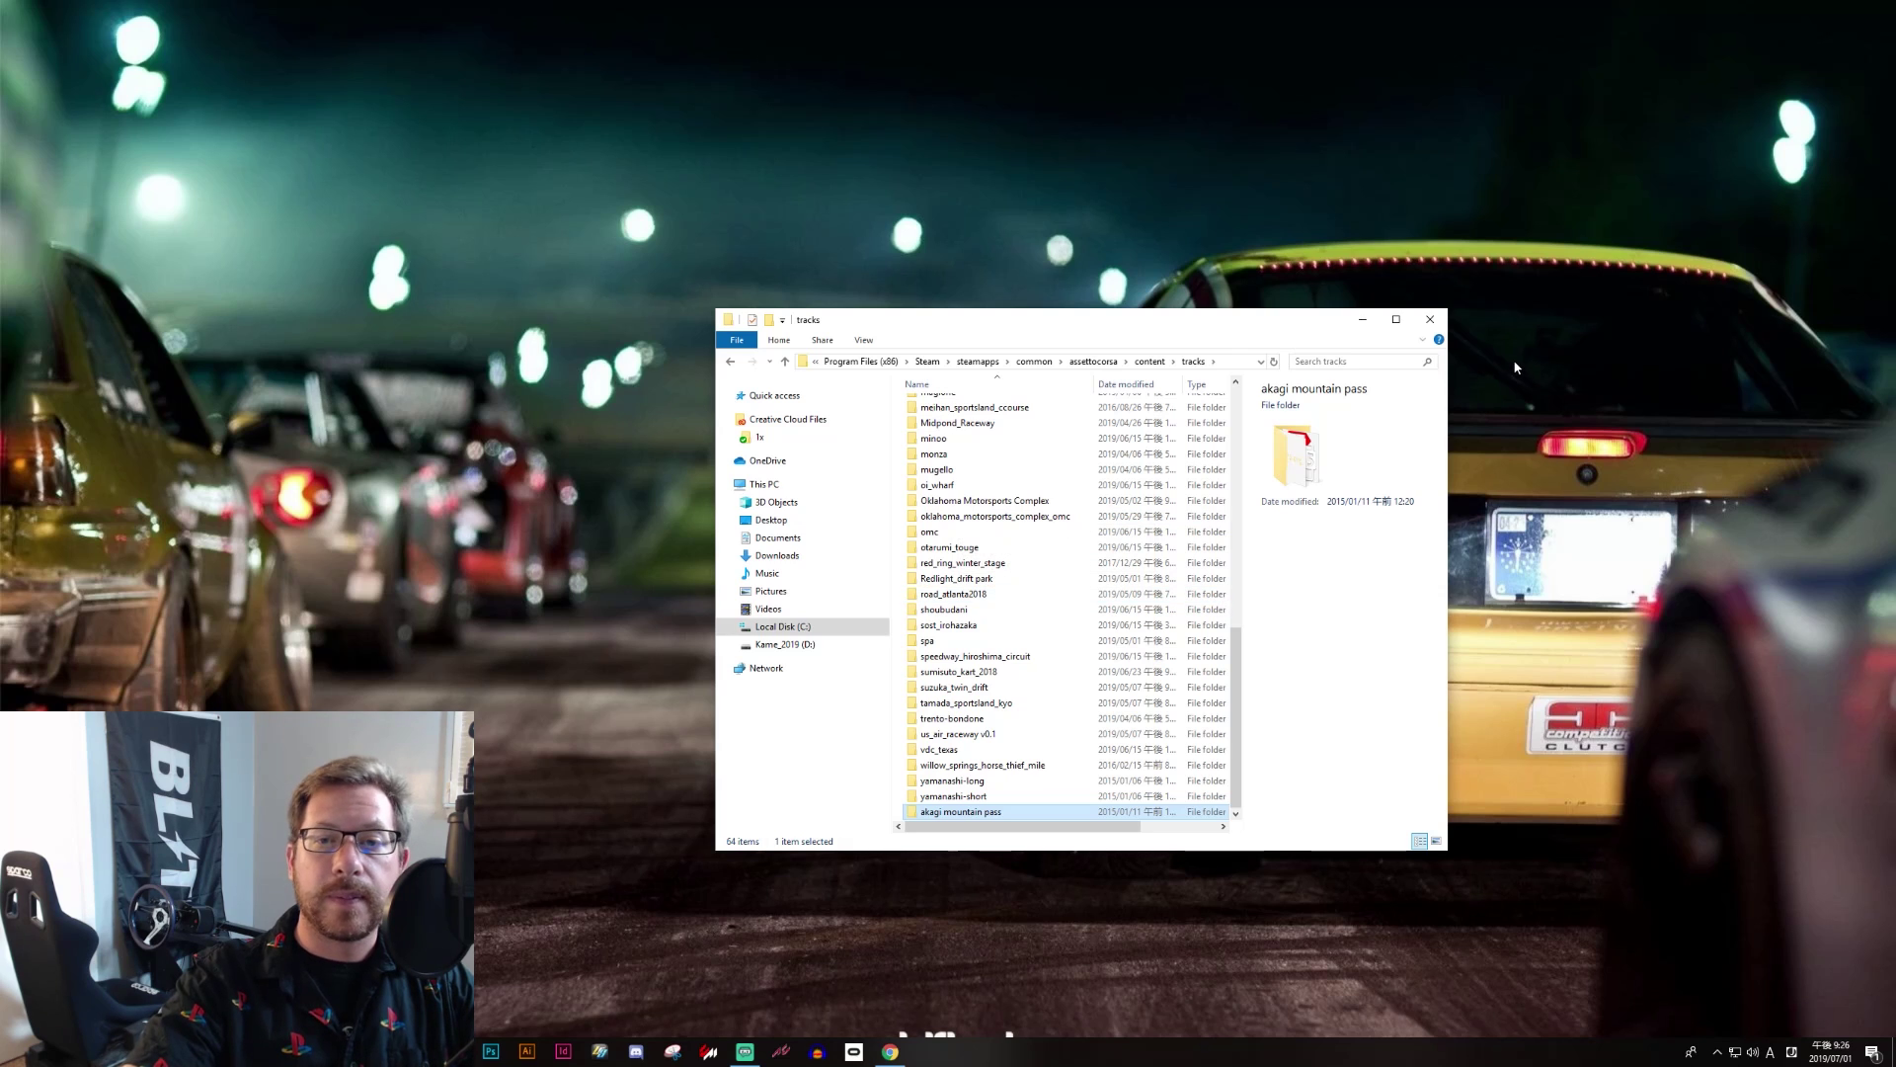
click(1431, 320)
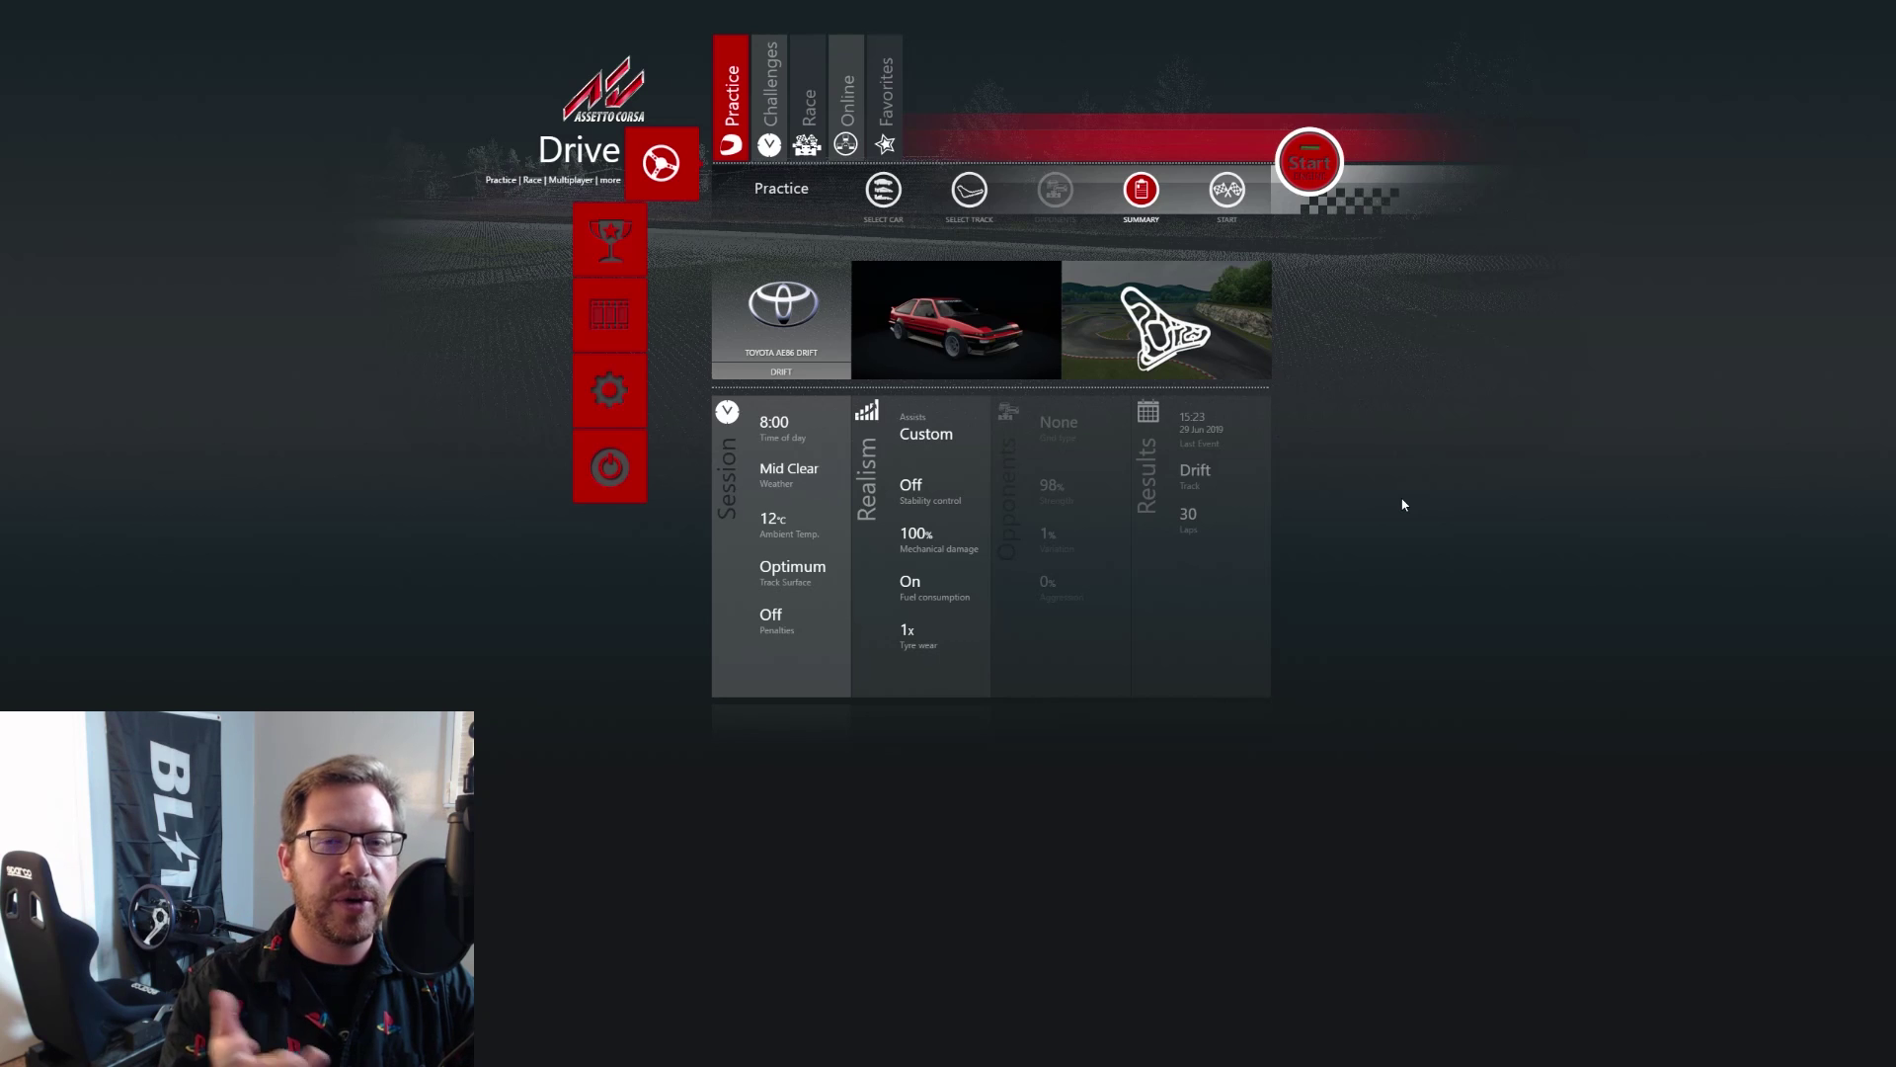
Step: Open the Select Car brand grid from the Practice session summary's car thumbnail
mouse_move(937, 317)
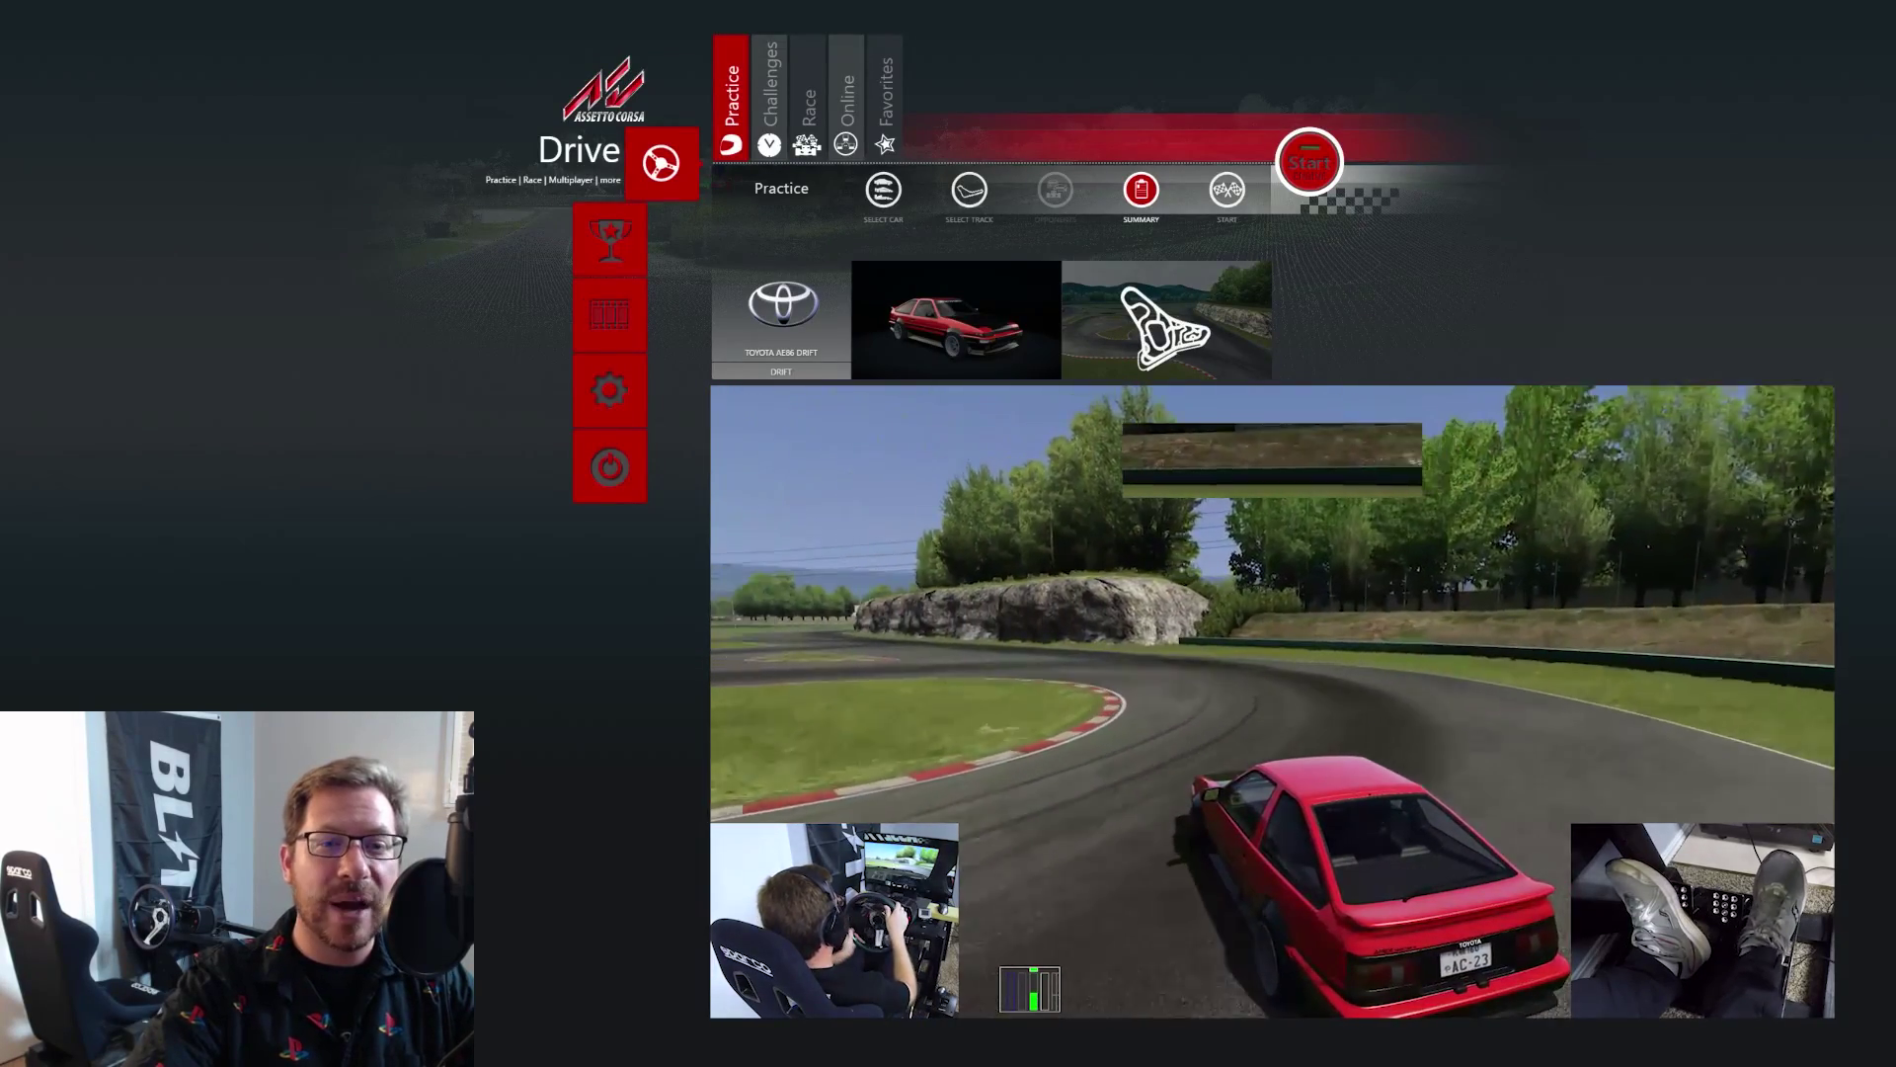
click(928, 285)
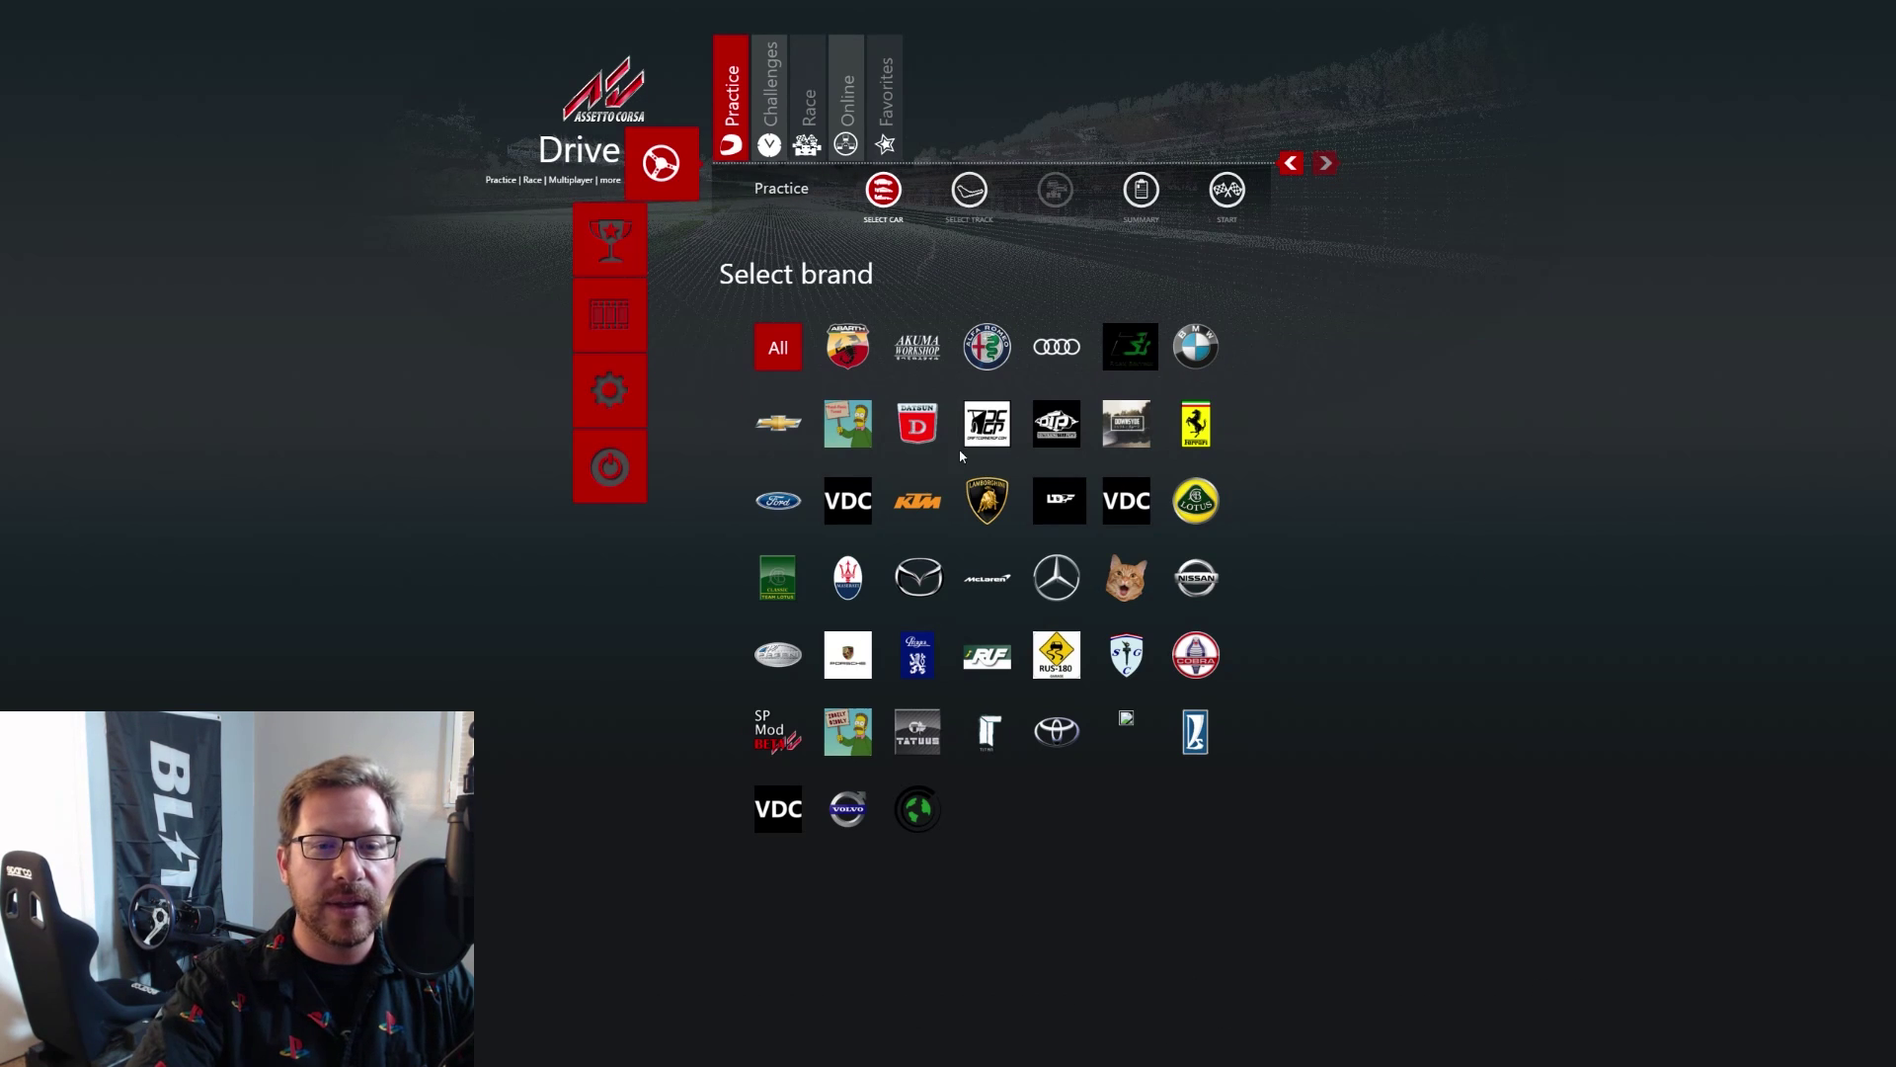
Step: Pick the Datsun 720 KC Drift as the car and Akagi Mountain Pass as the track
click(918, 425)
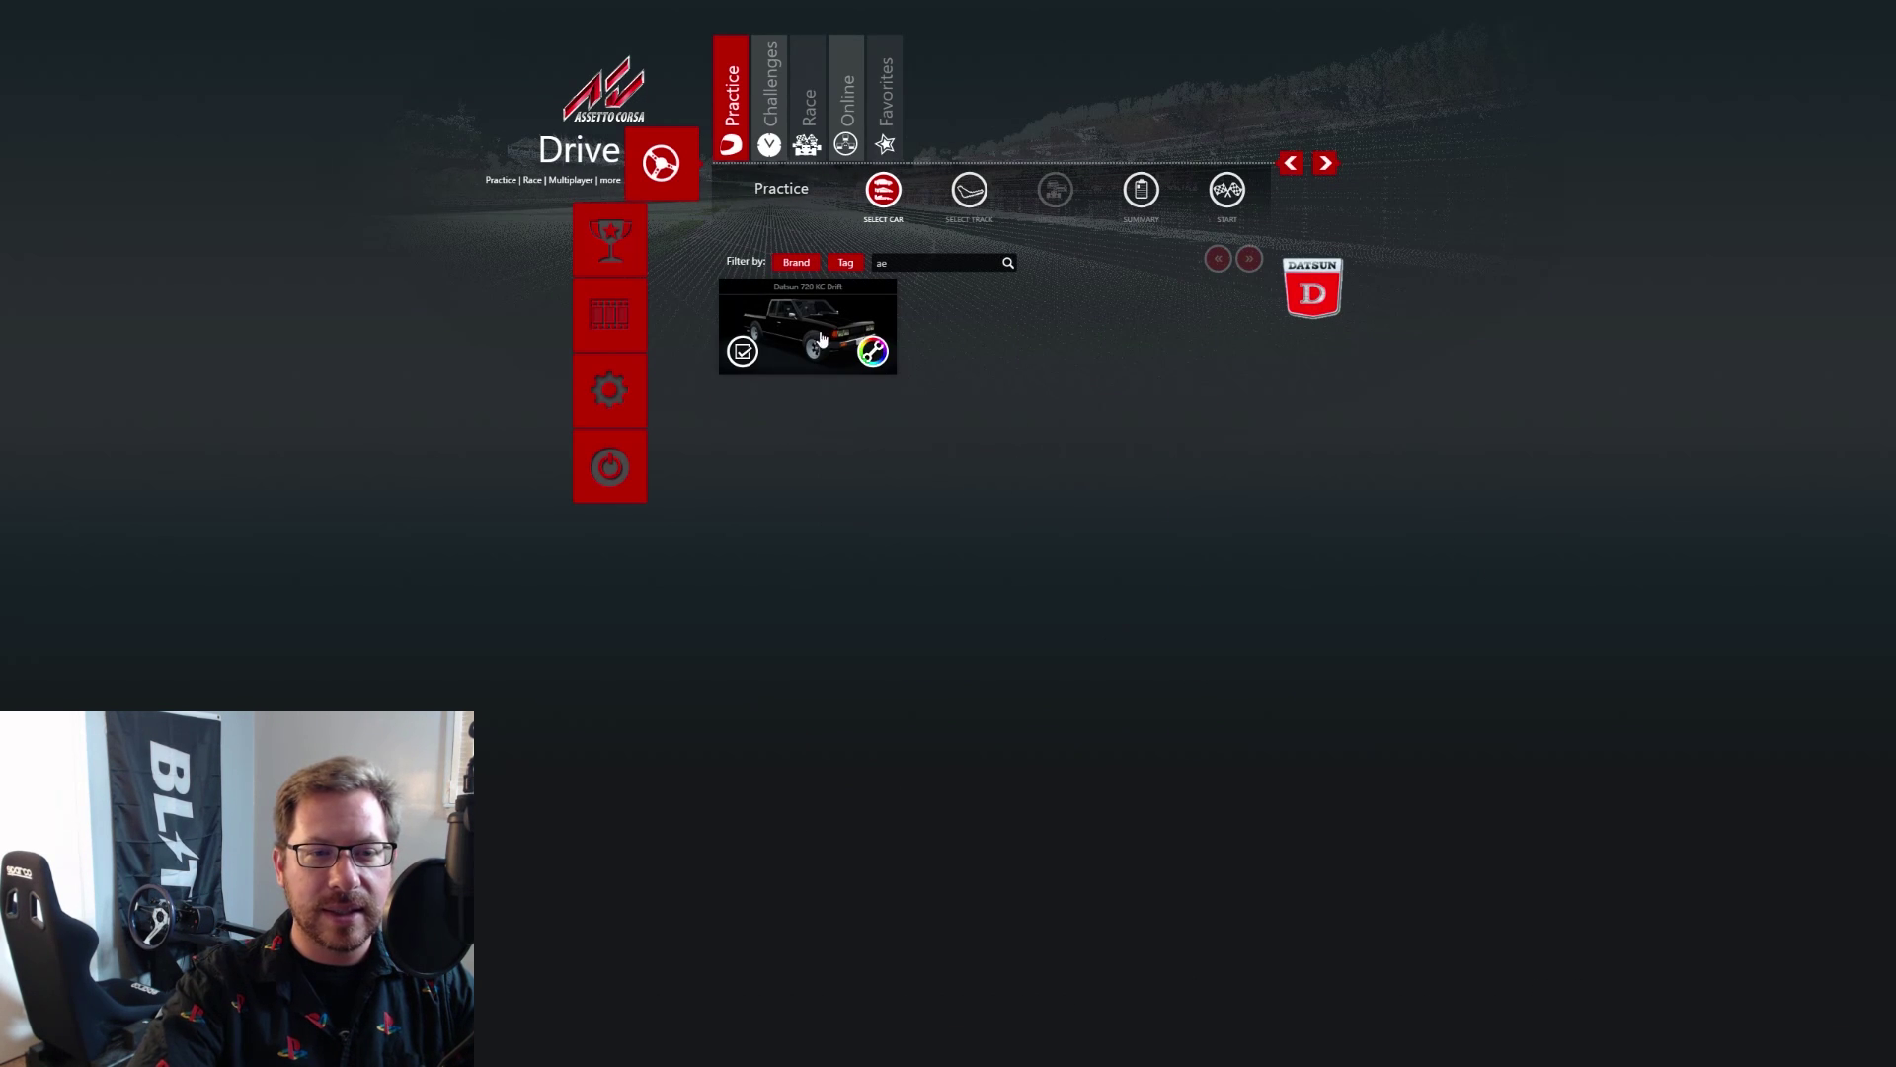
double_click(834, 345)
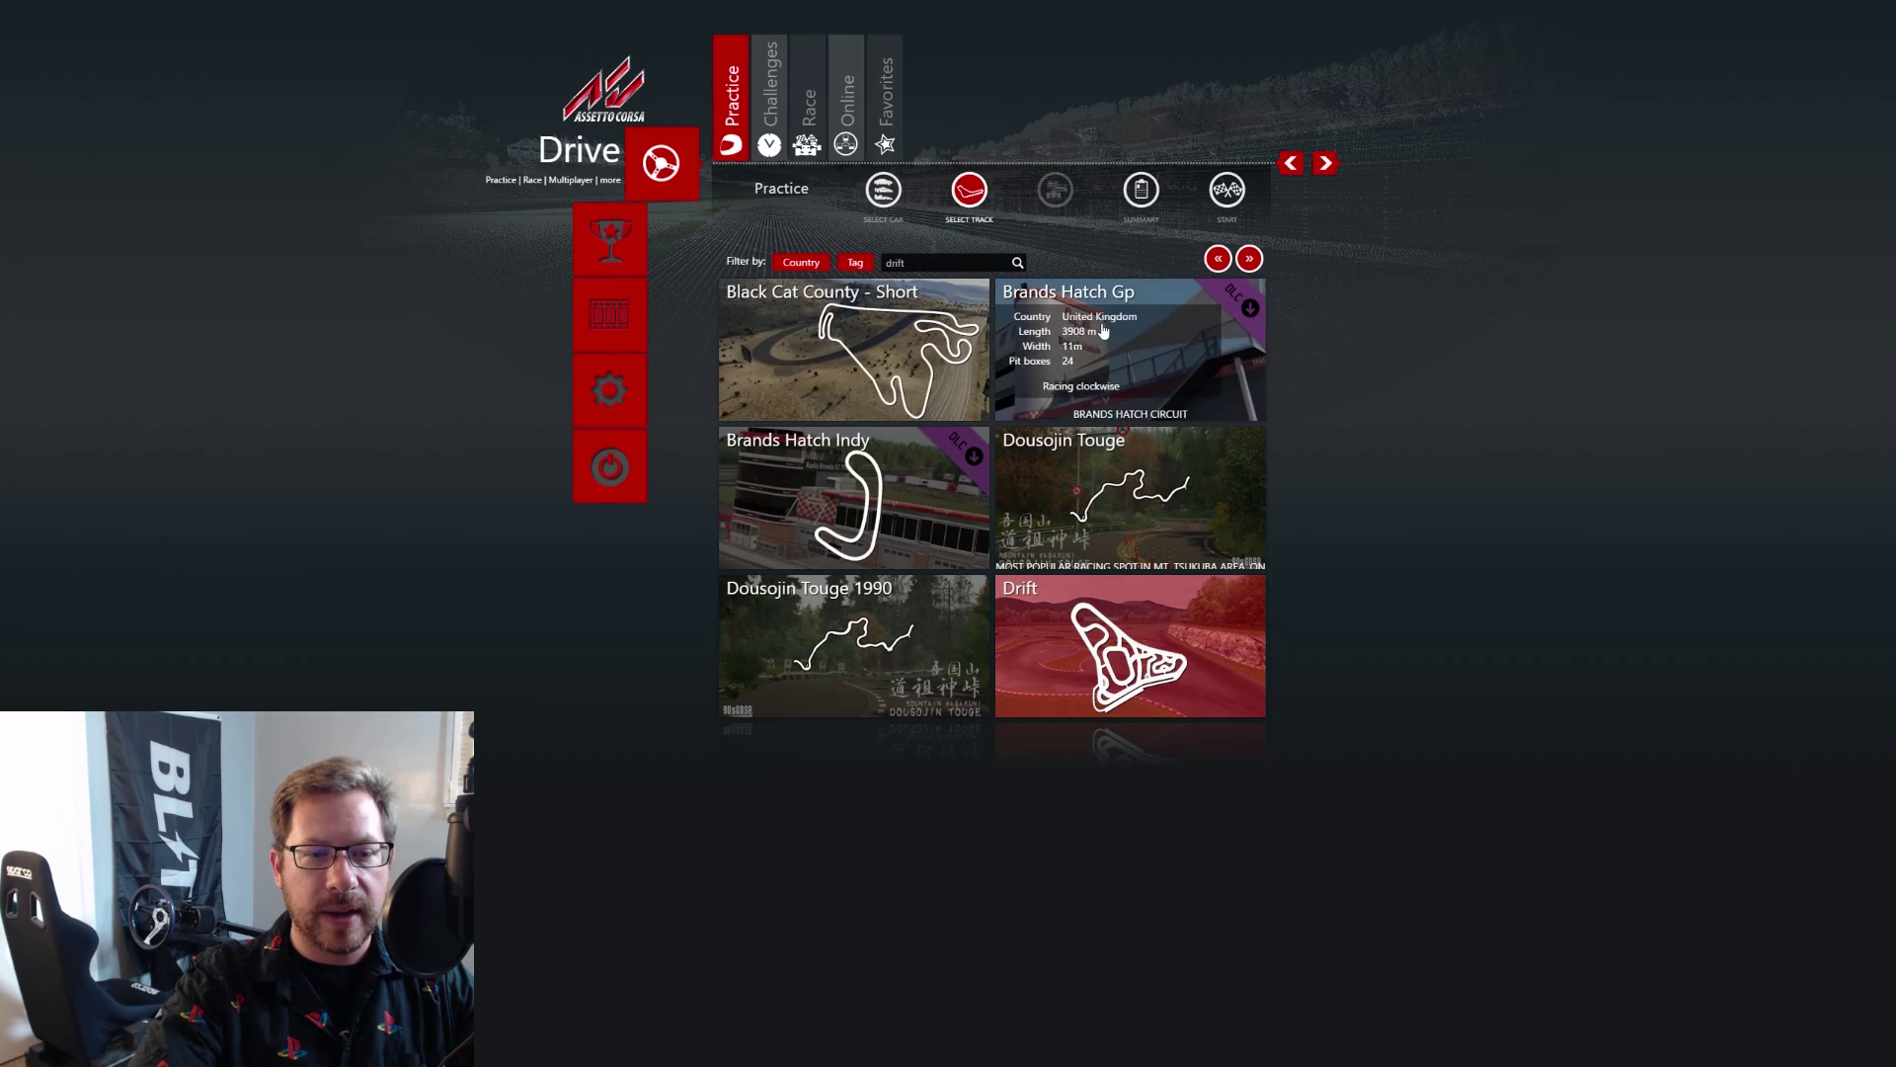
click(938, 263)
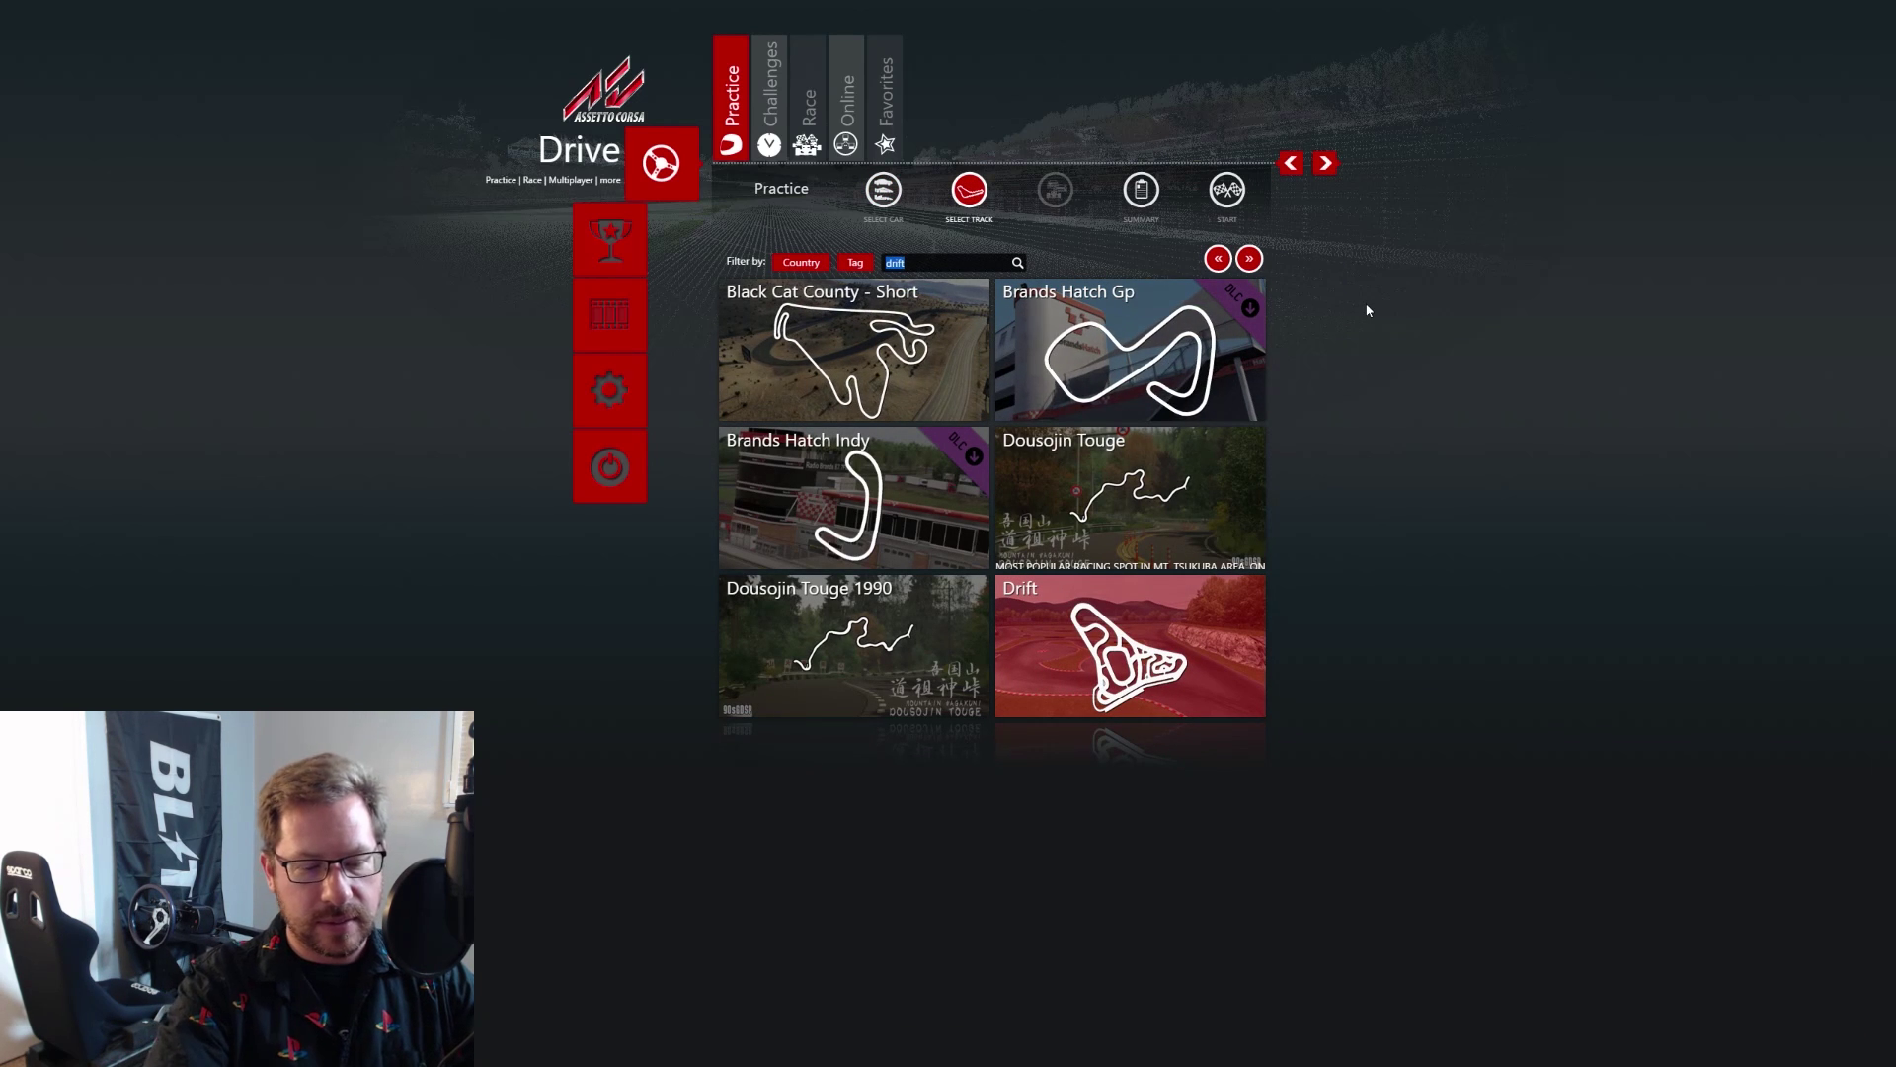
text(akagi)
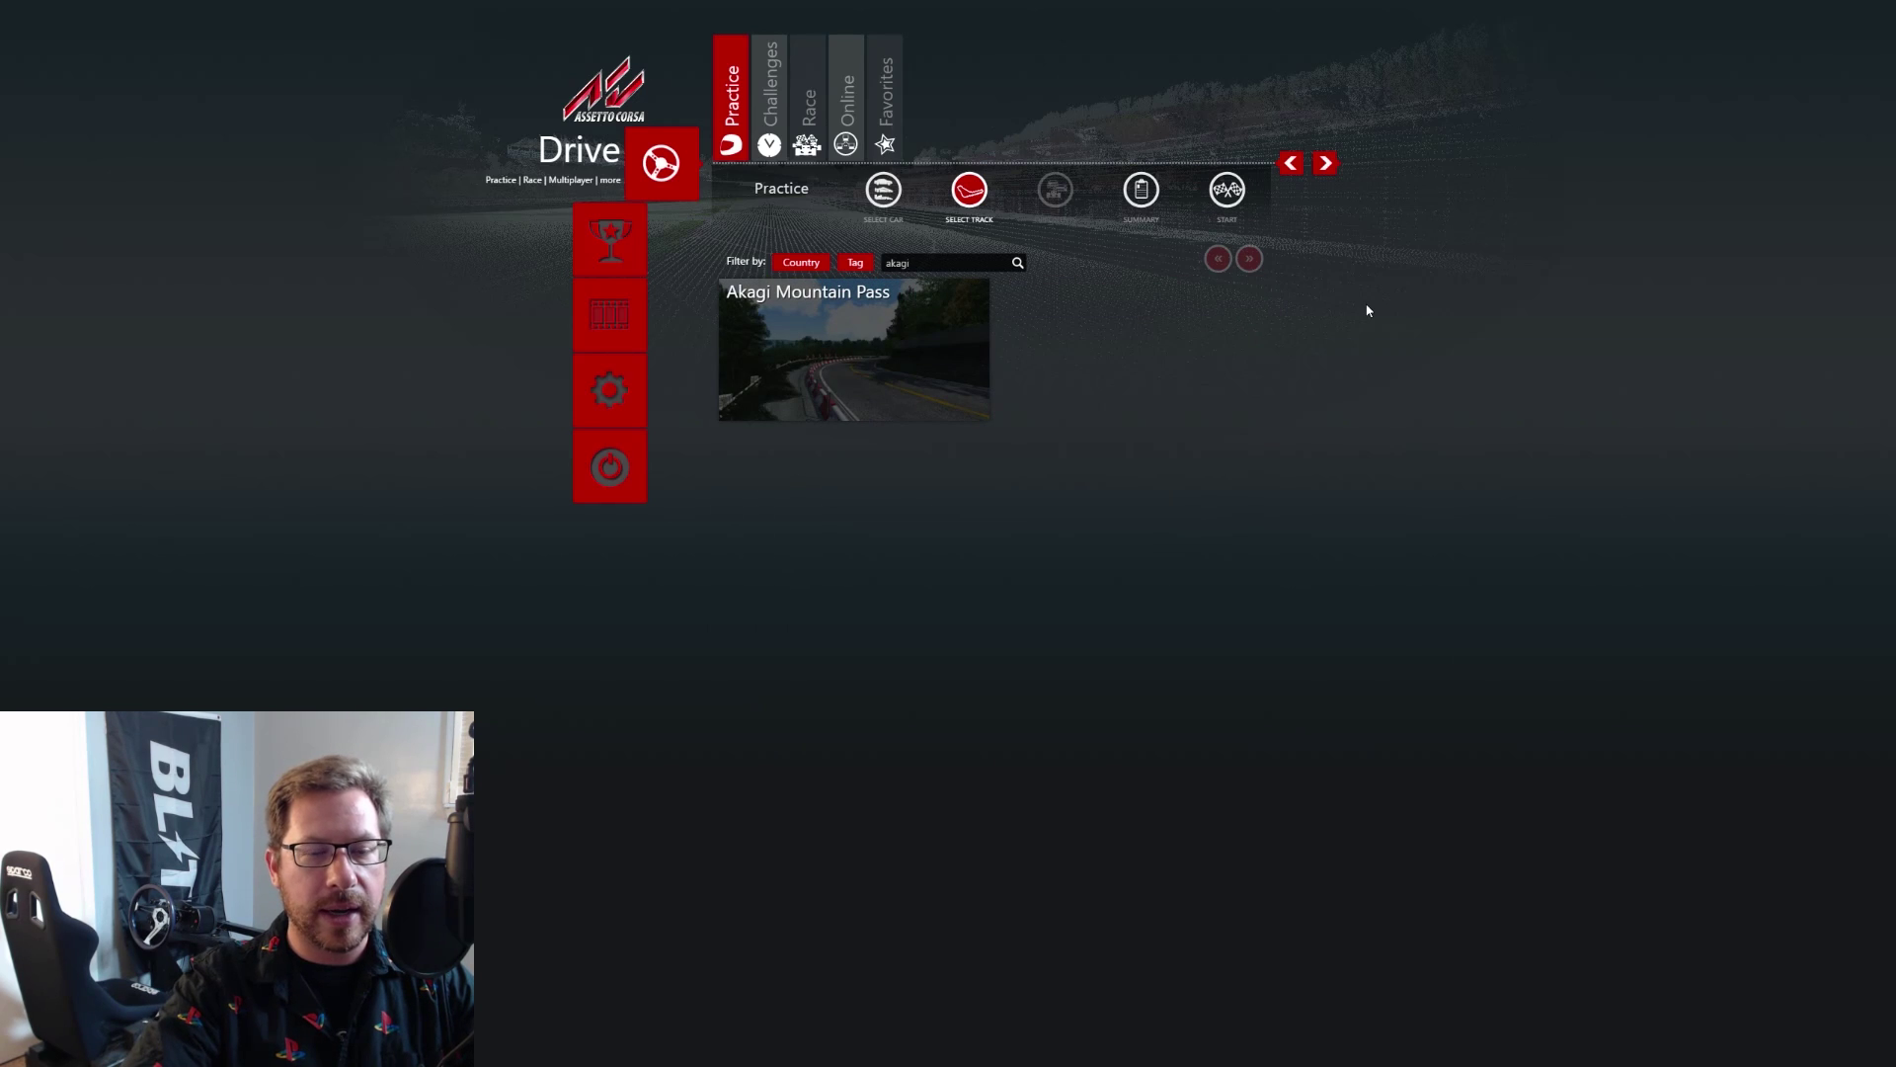
click(800, 340)
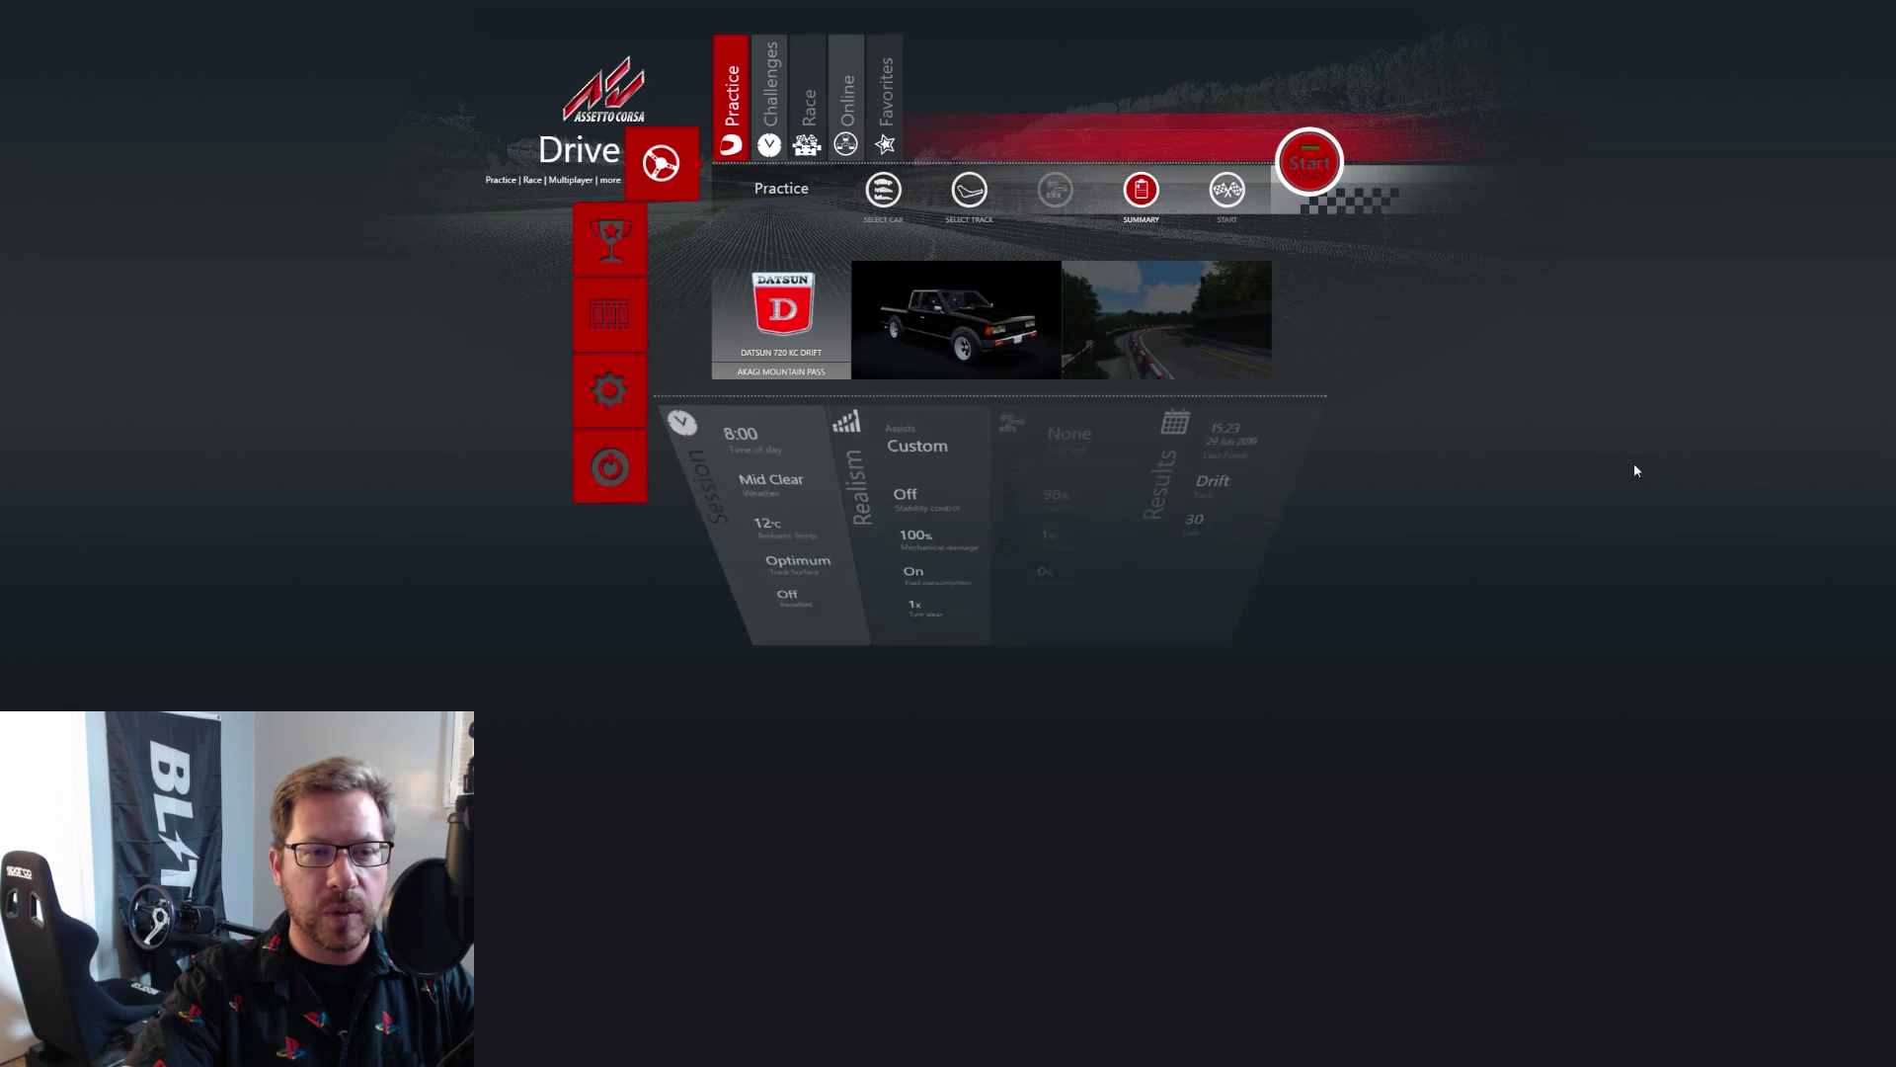
Step: Start the practice session and drive the Datsun out onto the Akagi road
click(1311, 170)
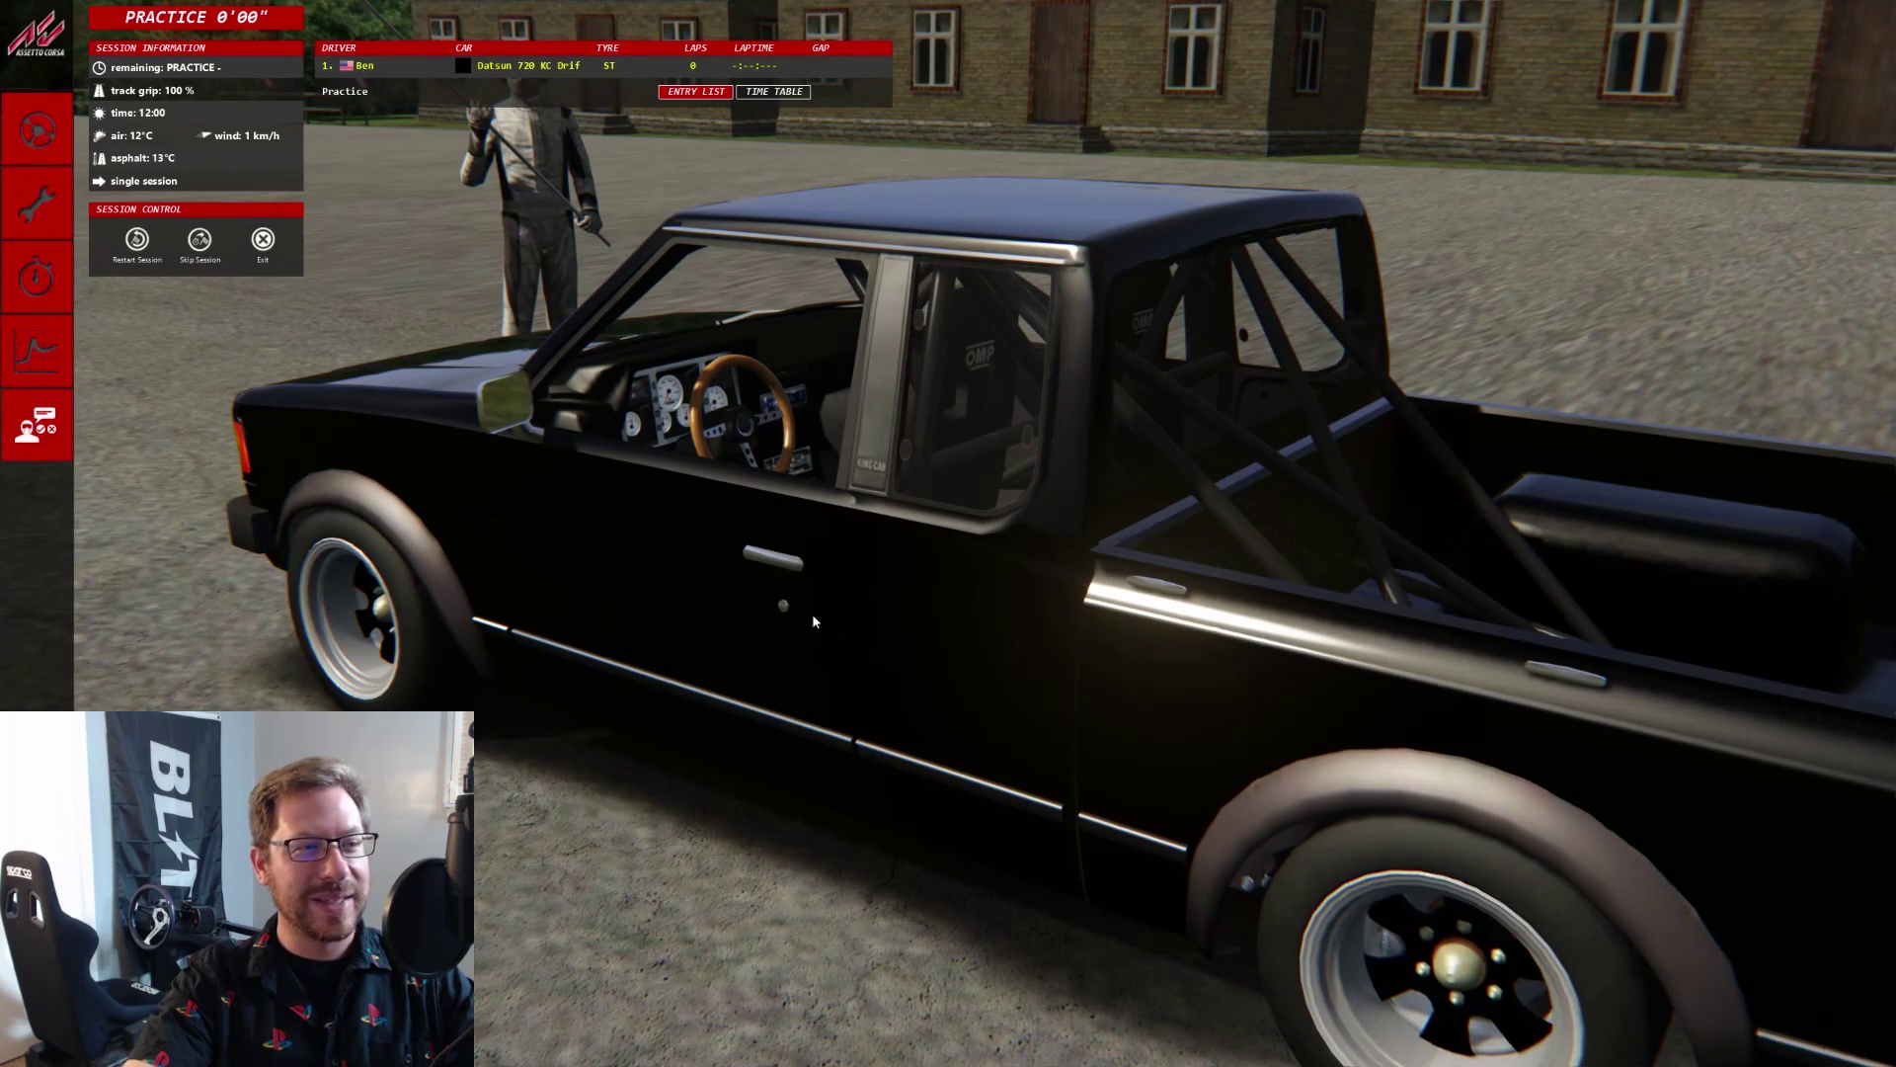
click(38, 129)
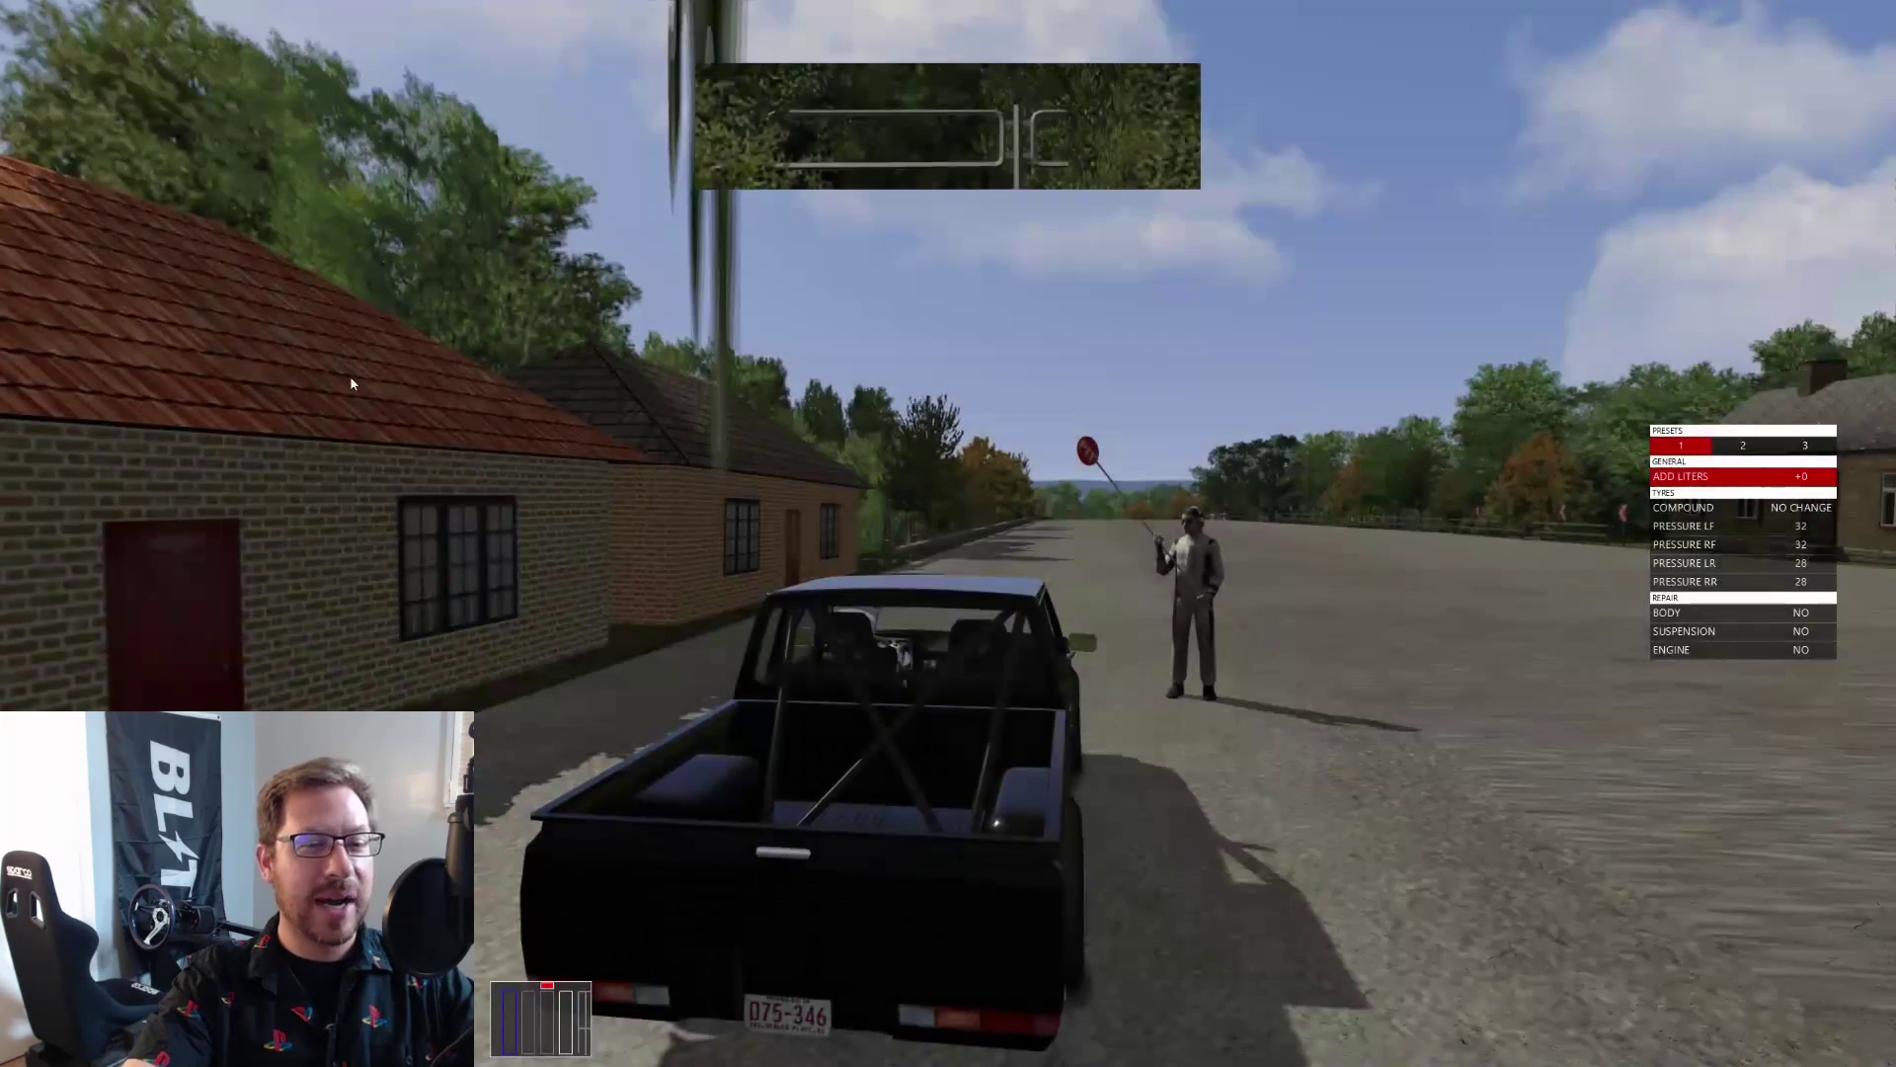